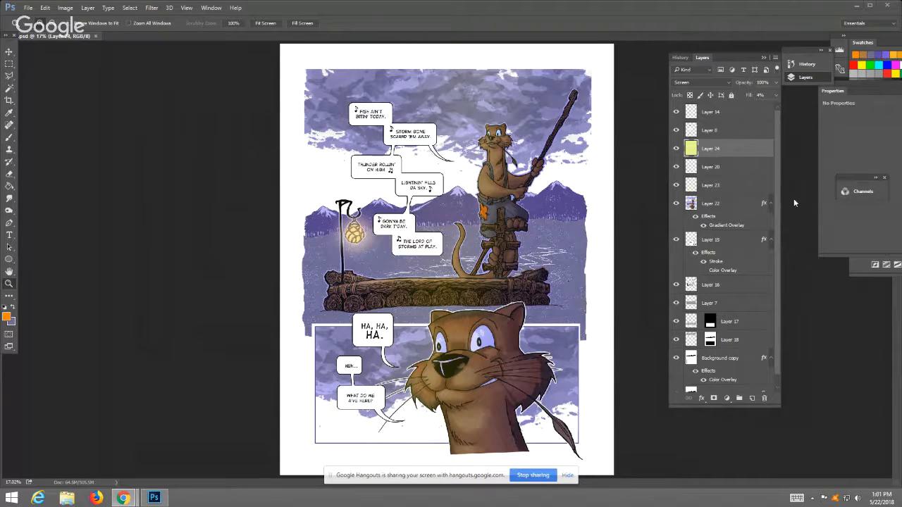
- Select Layer 22 and switch its visibility off and on to compare the comic page with and without its colours
{"action": "left_click", "coordinate": [747, 203]}
{"action": "left_click", "coordinate": [677, 203]}
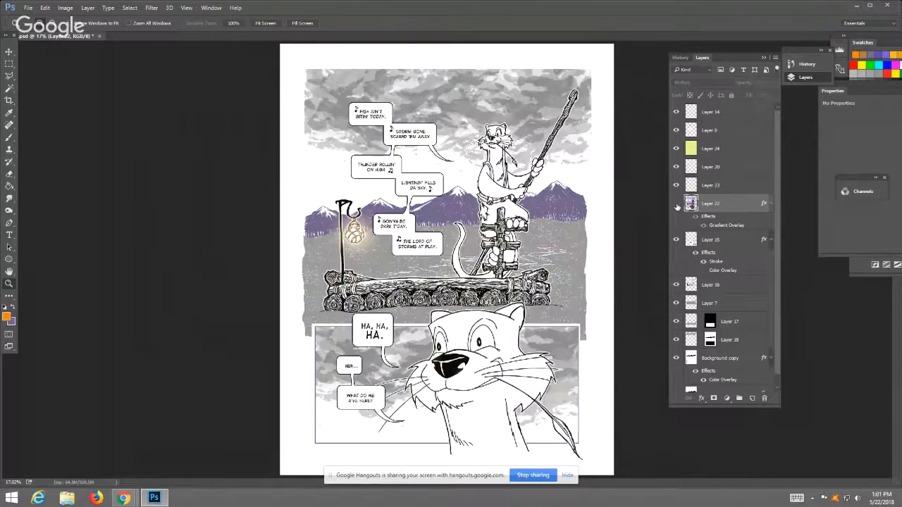
{"action": "left_click", "coordinate": [676, 204]}
{"action": "left_click", "coordinate": [678, 204]}
{"action": "left_click", "coordinate": [678, 204]}
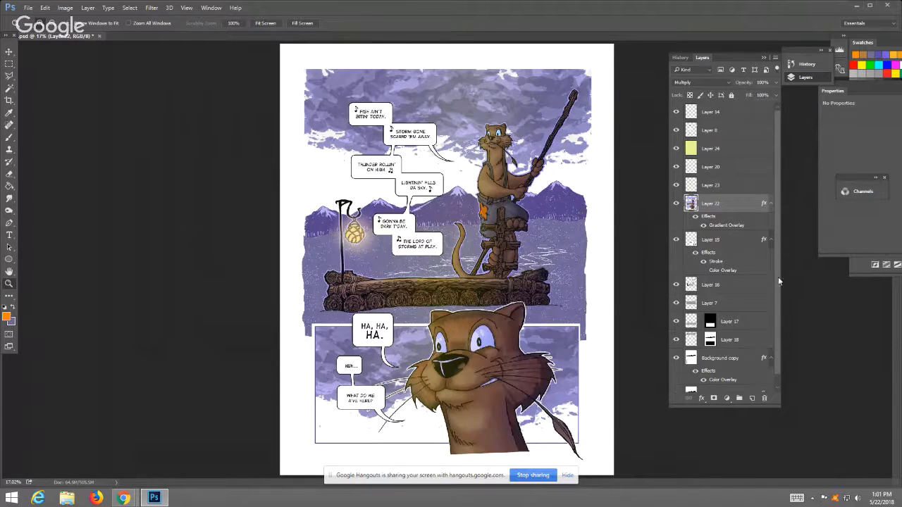
- Hide and reshow the Background layer and Layer 16 to check what each contributes to the page
{"action": "left_click_drag", "start_coordinate": [779, 281], "coordinate": [779, 304]}
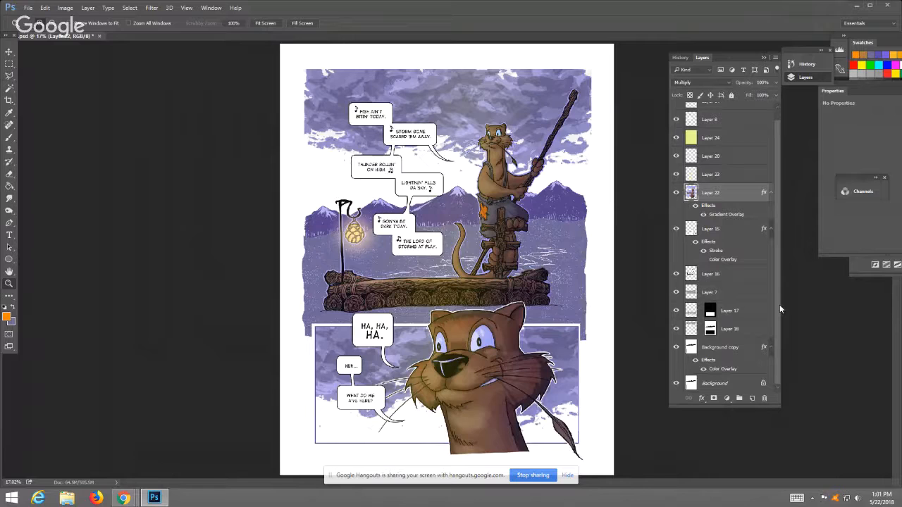
{"action": "left_click", "coordinate": [676, 383]}
{"action": "scroll", "coordinate": [775, 337], "scroll_direction": "up", "scroll_amount": 2}
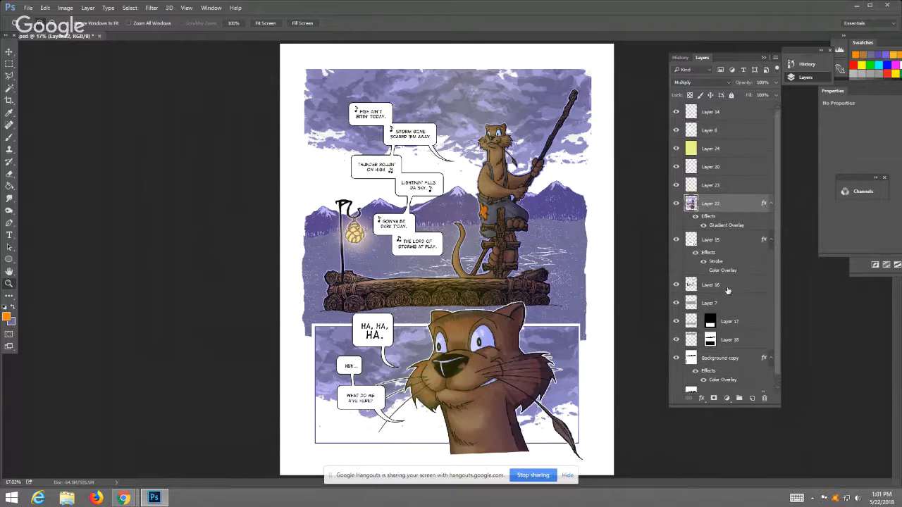
{"action": "left_click", "coordinate": [674, 286]}
{"action": "left_click", "coordinate": [676, 286]}
{"action": "mouse_move", "coordinate": [137, 502]}
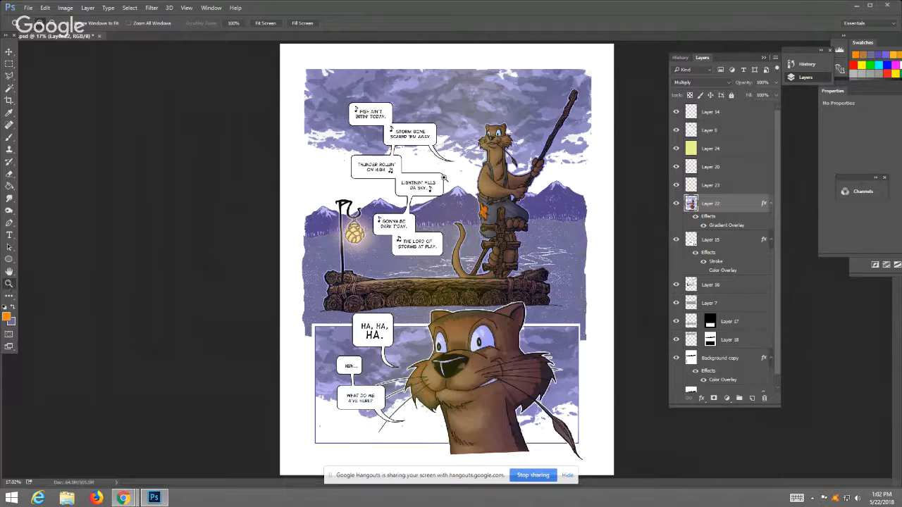
- Examine the lantern and song lyrics up close while hiding and reshowing Layer 23, Layer 20 and the speech-balloon layer in turn
{"action": "left_click", "coordinate": [446, 181]}
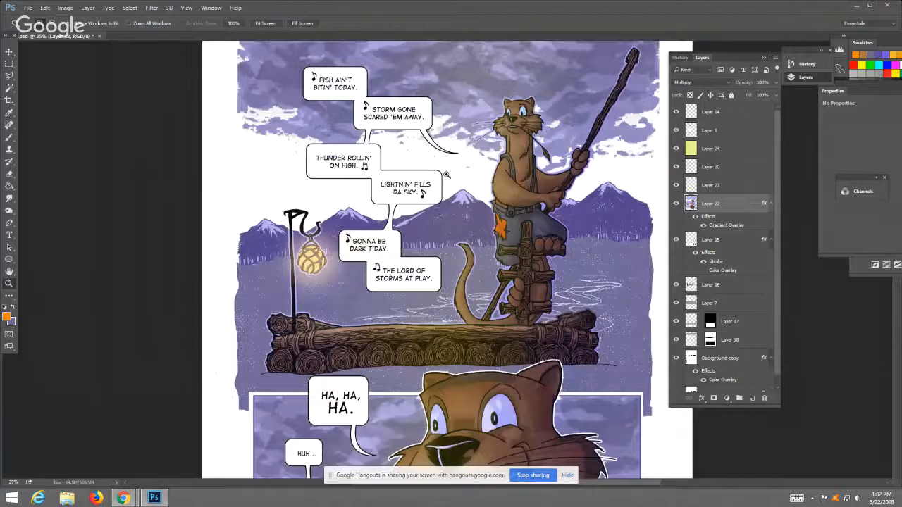
{"action": "left_click", "coordinate": [446, 174]}
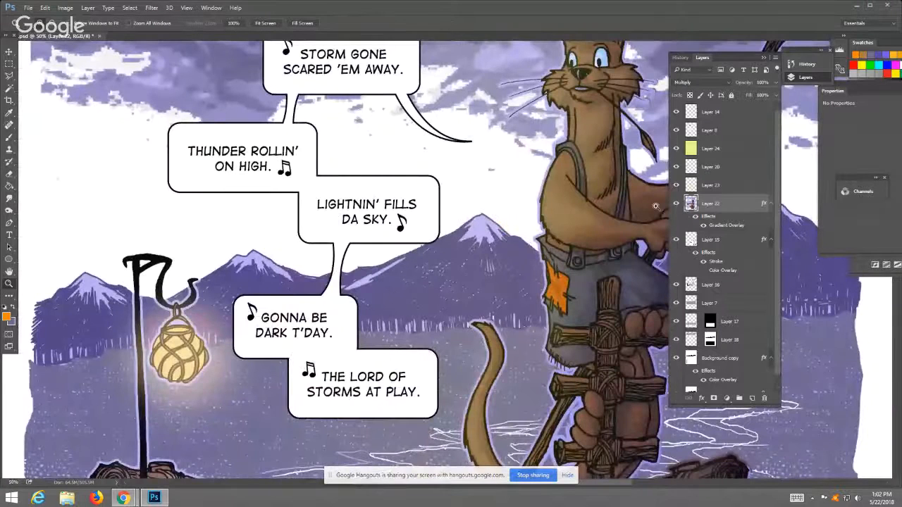
{"action": "left_click", "coordinate": [677, 186]}
{"action": "left_click", "coordinate": [676, 187]}
{"action": "left_click", "coordinate": [677, 167]}
{"action": "left_click", "coordinate": [677, 168]}
{"action": "left_click", "coordinate": [677, 131]}
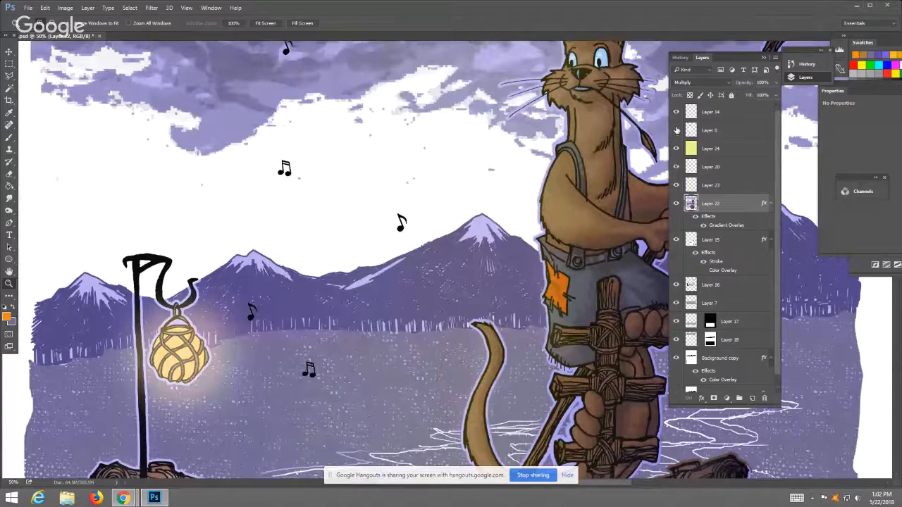
{"action": "left_click", "coordinate": [676, 130]}
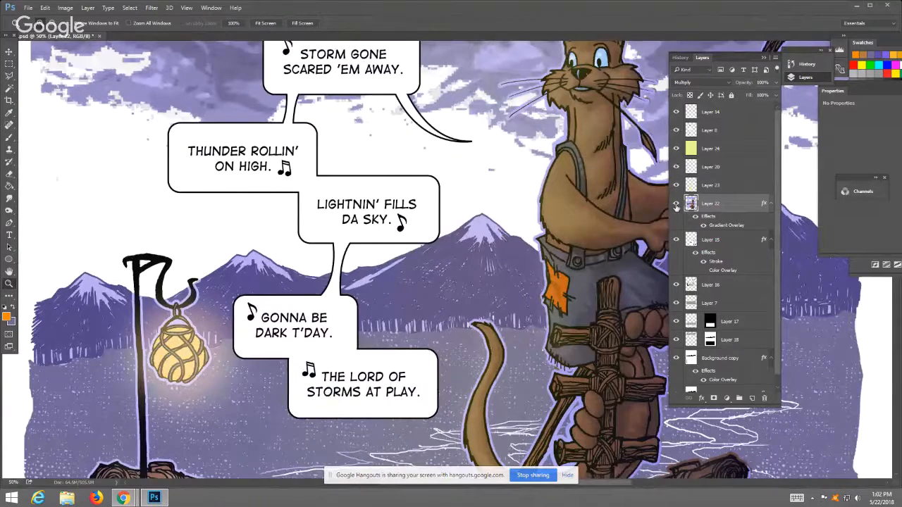
- Hide and reshow Layer 22, Layer 16 and Layer 7 in turn, and hide Layer 15, to examine their content
{"action": "left_click", "coordinate": [677, 205]}
{"action": "left_click", "coordinate": [677, 204]}
{"action": "left_click", "coordinate": [677, 241]}
{"action": "left_click", "coordinate": [677, 285]}
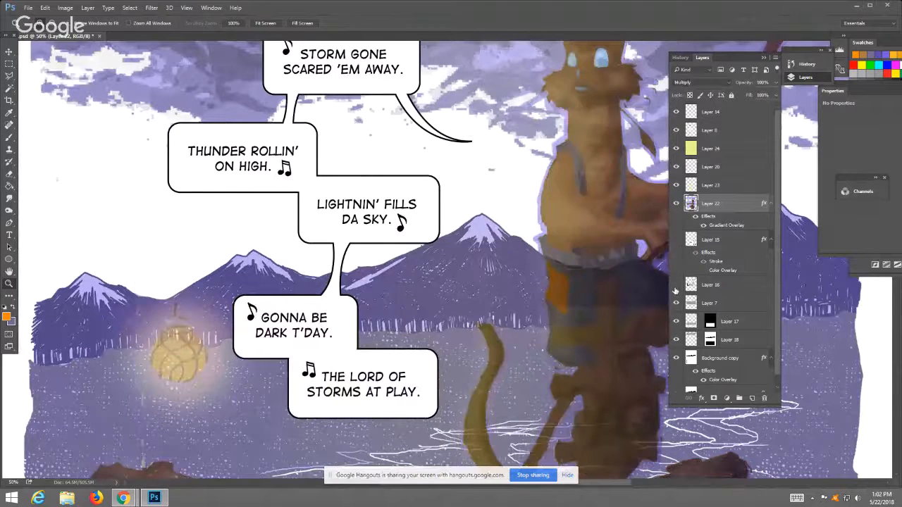
{"action": "left_click", "coordinate": [676, 284]}
{"action": "left_click", "coordinate": [676, 303]}
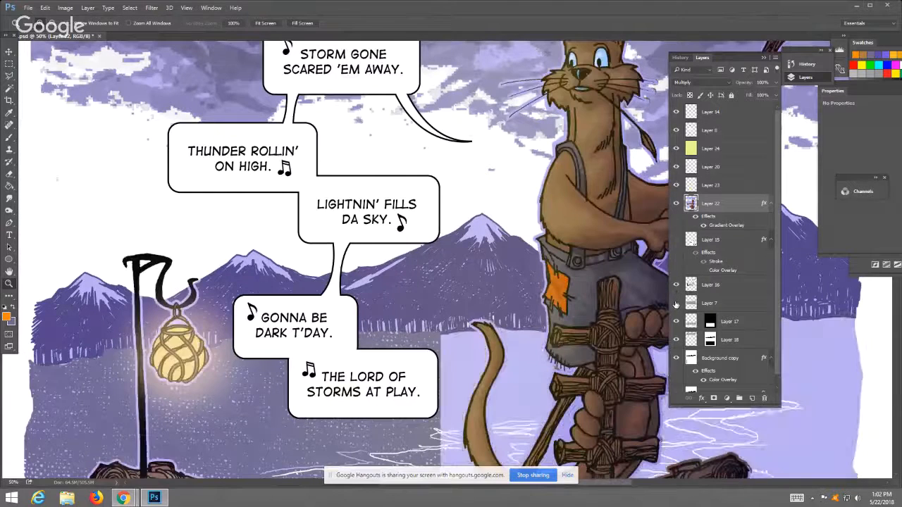
{"action": "left_click", "coordinate": [677, 303]}
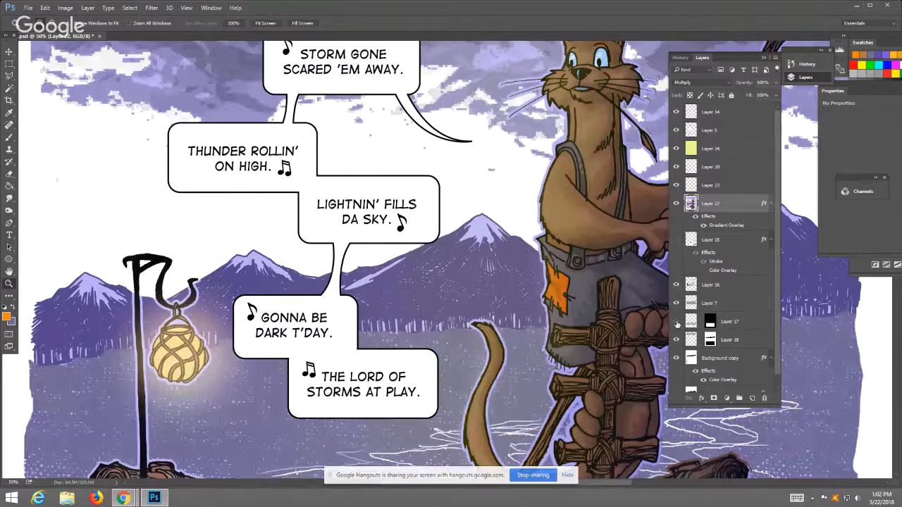
- Hide and reshow the Layer 18 clouds and the Background copy mountains, and check the Background layer beneath them
{"action": "left_click", "coordinate": [677, 339]}
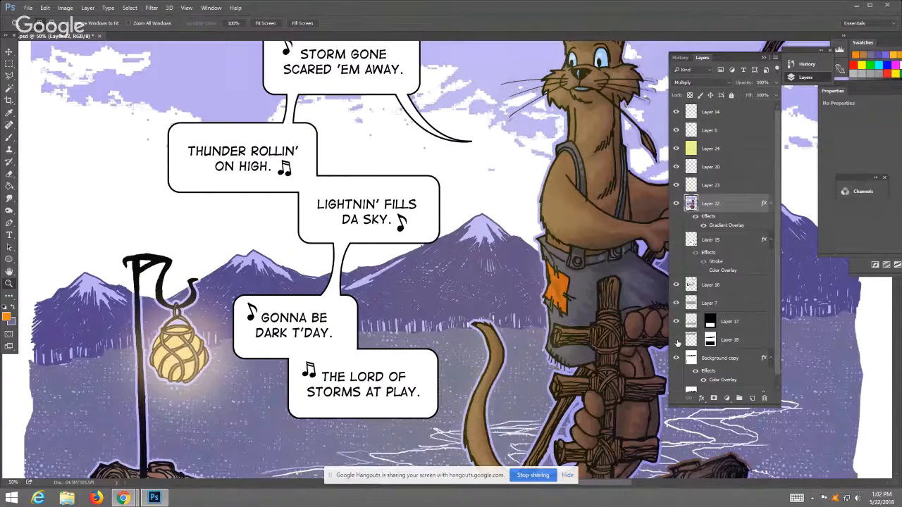
{"action": "left_click", "coordinate": [676, 339]}
{"action": "left_click", "coordinate": [677, 358]}
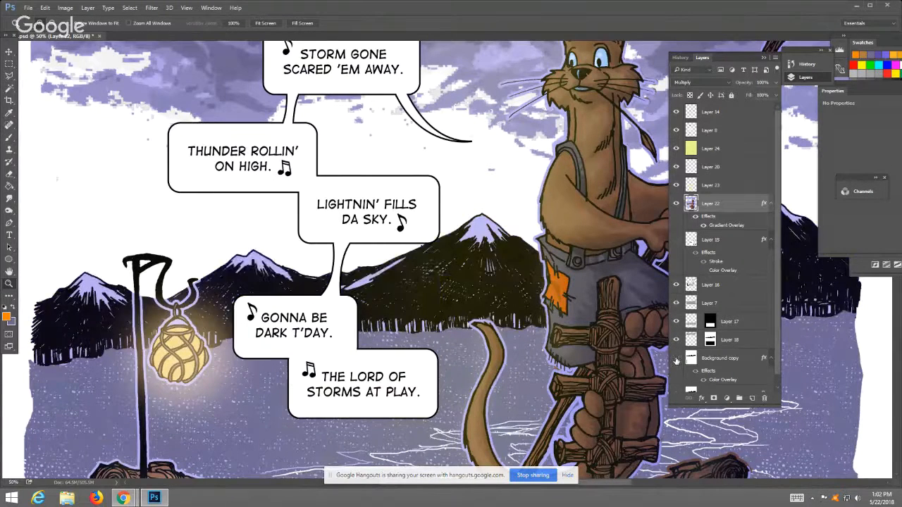
{"action": "left_click", "coordinate": [676, 358]}
{"action": "left_click", "coordinate": [677, 360]}
{"action": "left_click", "coordinate": [677, 359]}
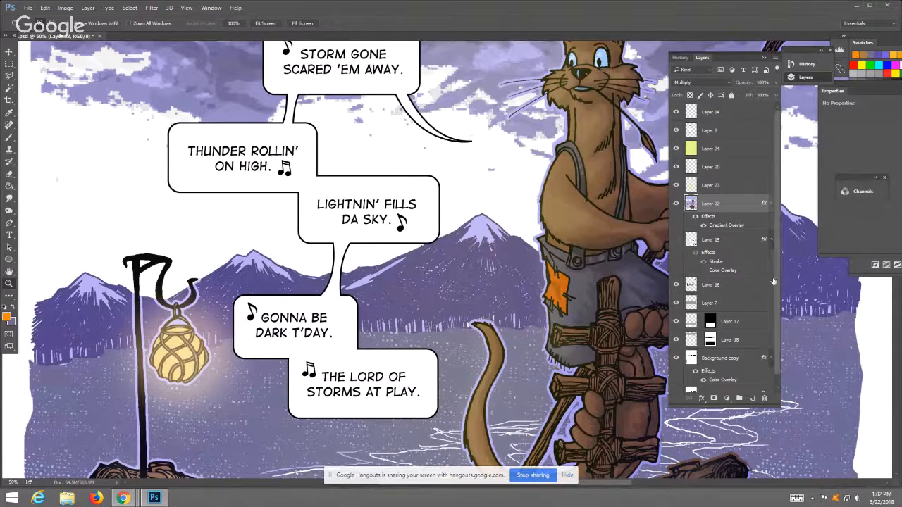
{"action": "scroll", "coordinate": [774, 280], "scroll_direction": "down", "scroll_amount": 1}
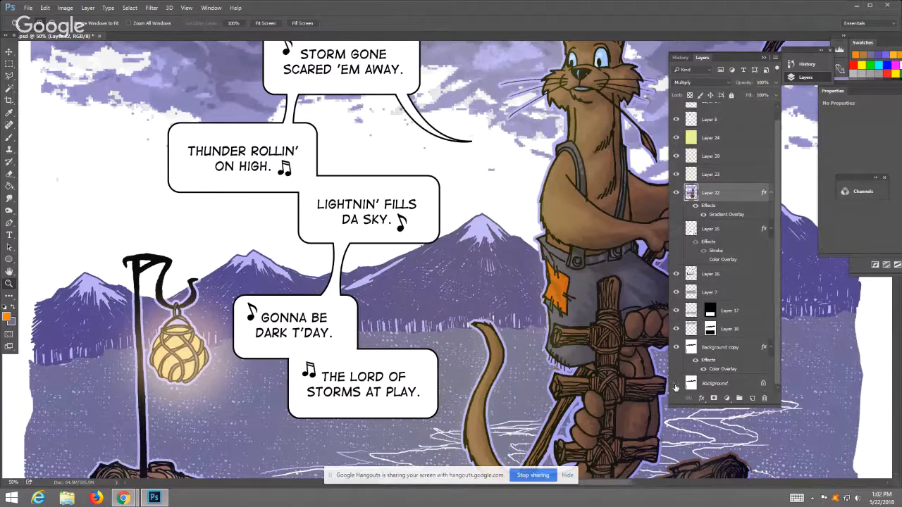
{"action": "scroll", "coordinate": [779, 322], "scroll_direction": "up", "scroll_amount": 1}
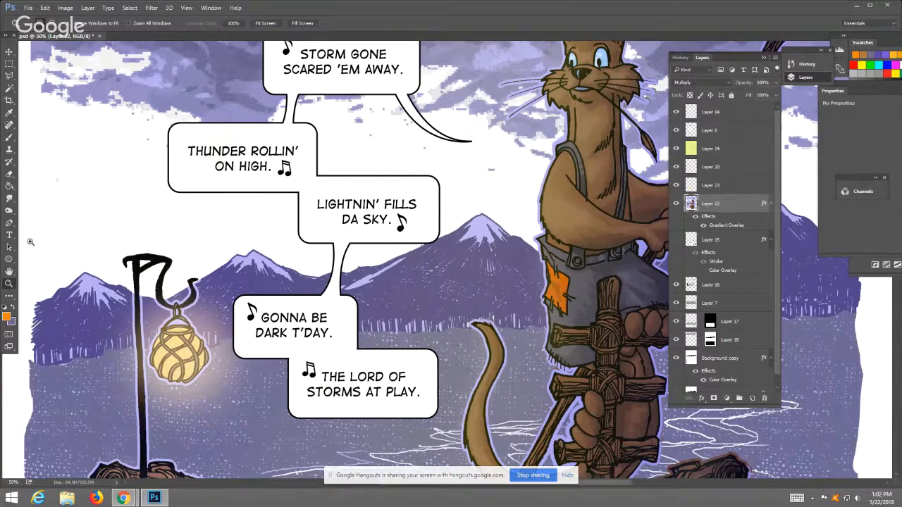
- Show the Layer 15 line art again and review the whole page and the raft scene
{"action": "left_click", "coordinate": [265, 22]}
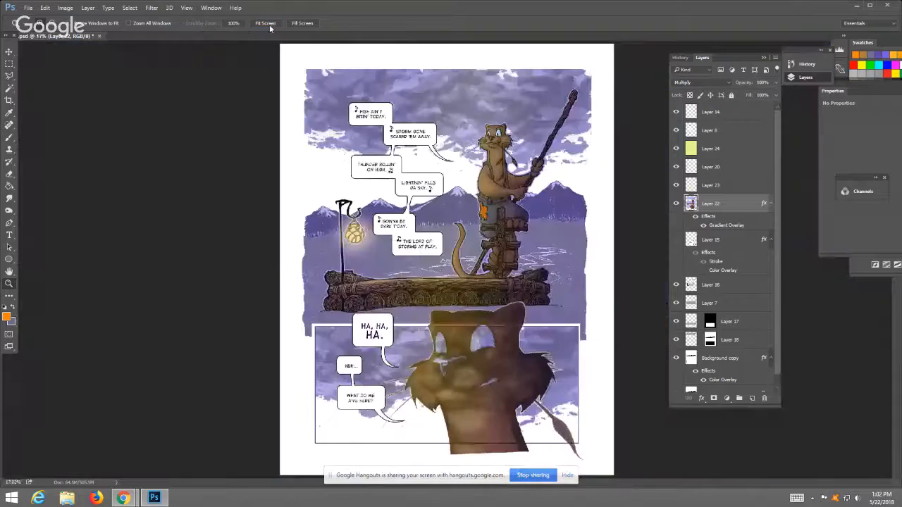
{"action": "left_click", "coordinate": [456, 162]}
{"action": "left_click", "coordinate": [453, 146]}
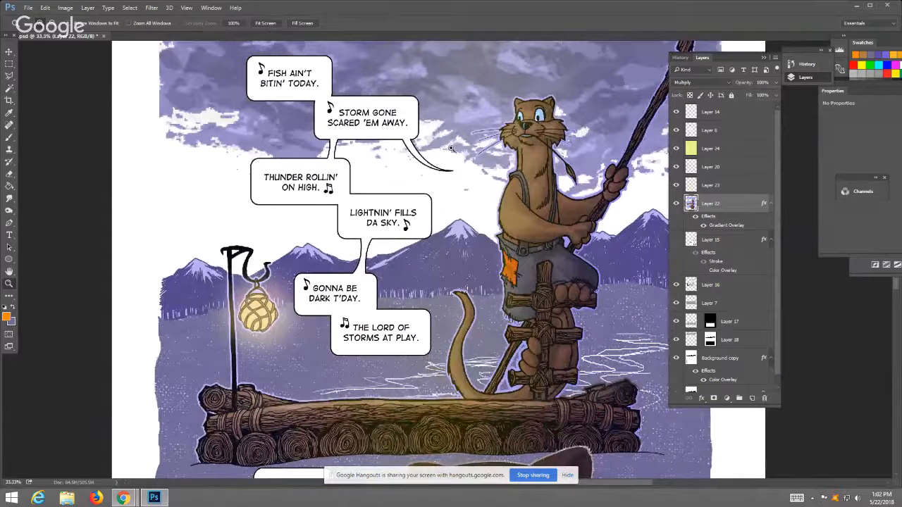
{"action": "left_click", "coordinate": [263, 28]}
{"action": "left_click", "coordinate": [495, 165]}
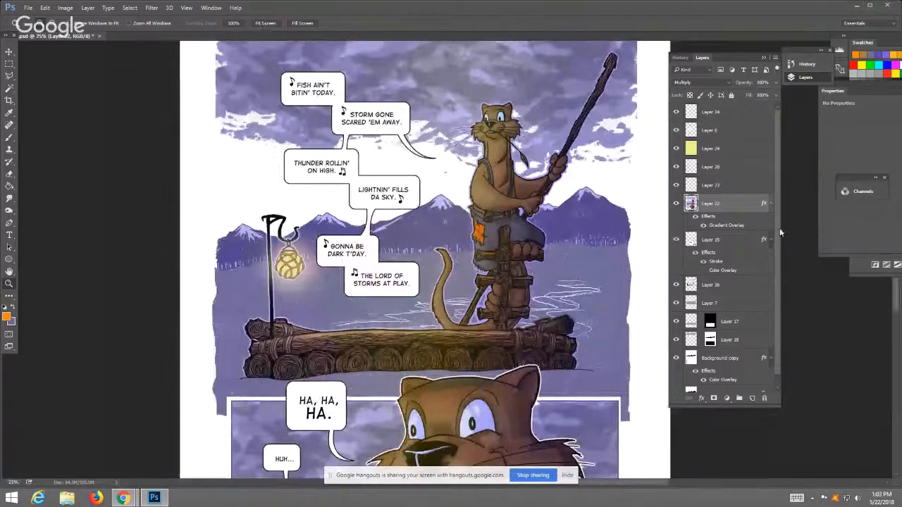
- Hide and reshow Layer 17 to examine the cloud shading behind the otter in the lower comic panel
{"action": "scroll", "coordinate": [779, 234], "scroll_direction": "down", "scroll_amount": 1}
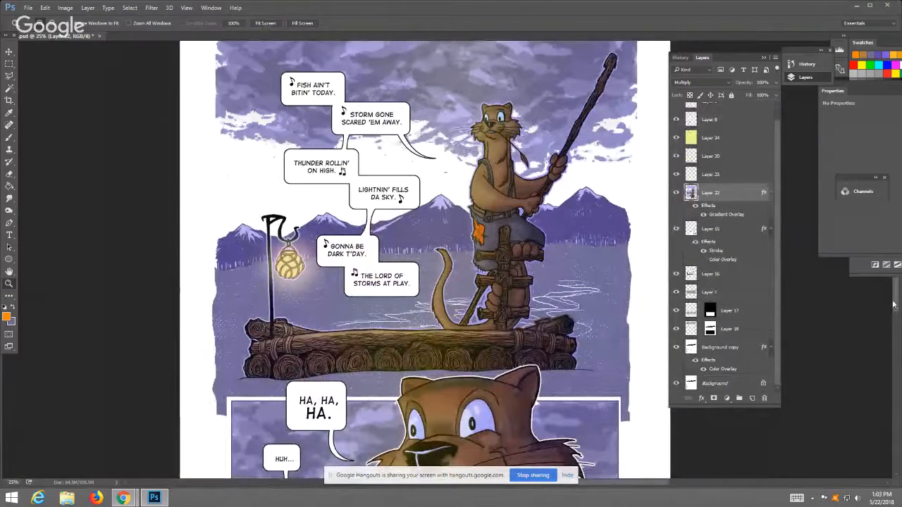
{"action": "scroll", "coordinate": [894, 305], "scroll_direction": "down", "scroll_amount": 5}
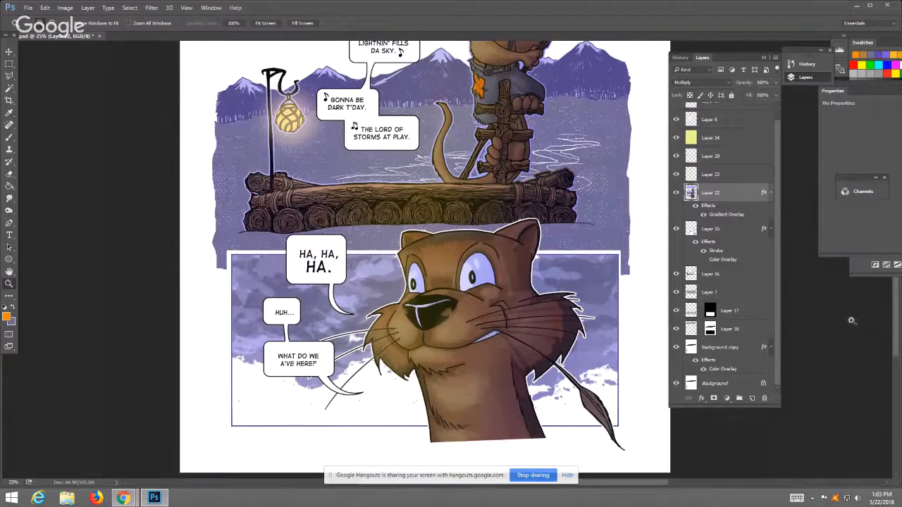
{"action": "left_click", "coordinate": [676, 311]}
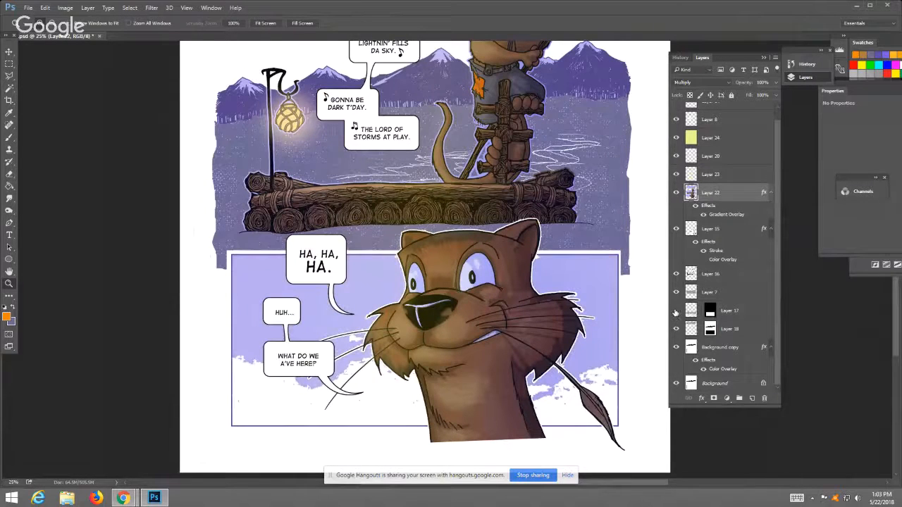
{"action": "left_click", "coordinate": [675, 311]}
{"action": "left_click", "coordinate": [748, 313]}
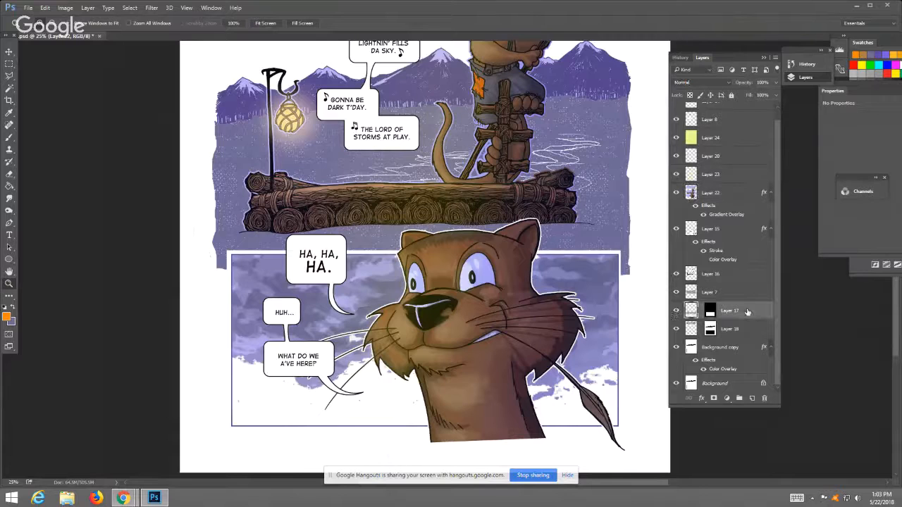
{"action": "left_click", "coordinate": [151, 8]}
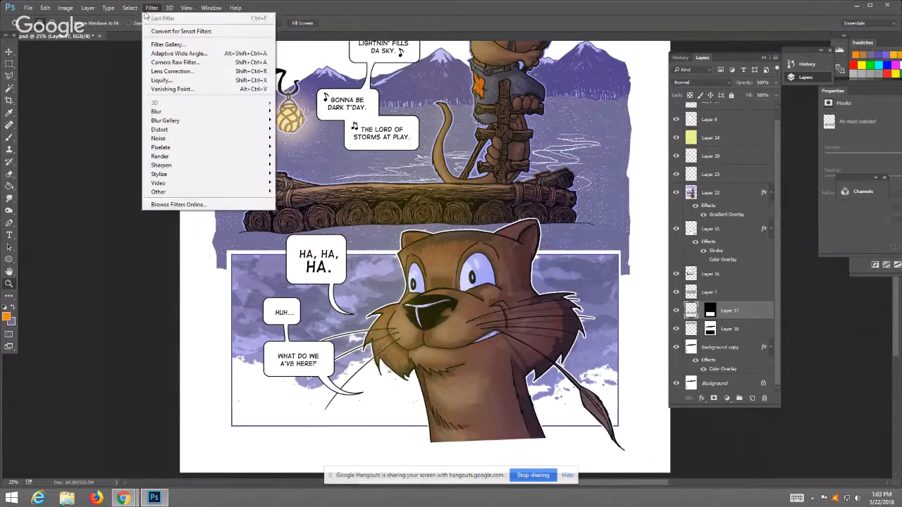
{"action": "mouse_move", "coordinate": [157, 121]}
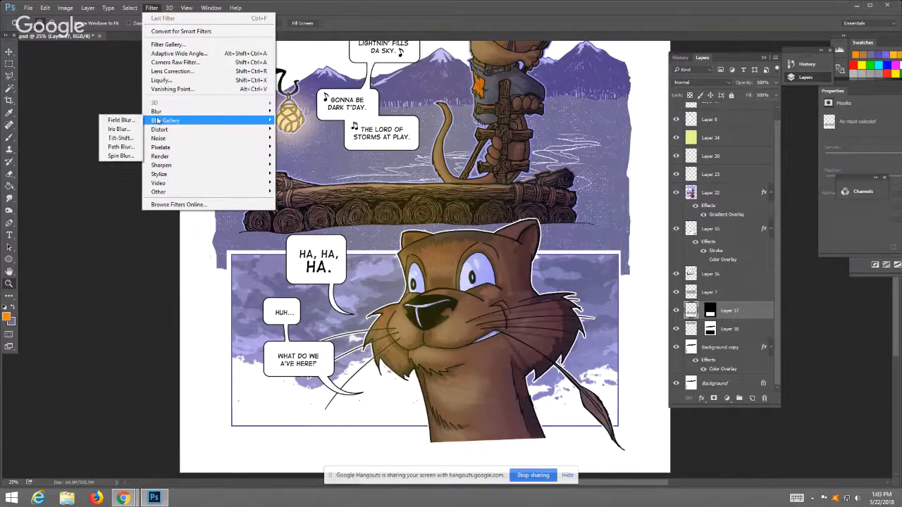
{"action": "left_click", "coordinate": [127, 122]}
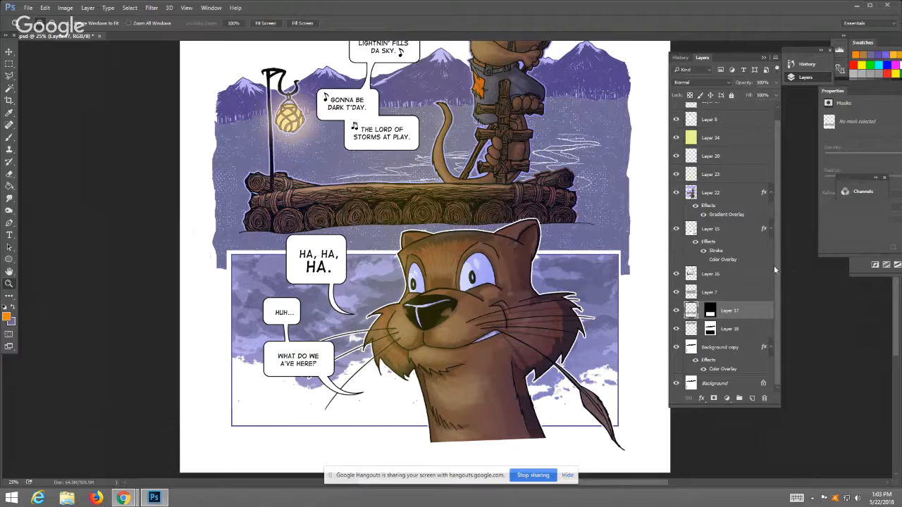
- Select Layer 7 and hide and reshow it to examine the tone it adds to the water around the raft
{"action": "scroll", "coordinate": [772, 261], "scroll_direction": "up", "scroll_amount": 1}
{"action": "left_click", "coordinate": [745, 302]}
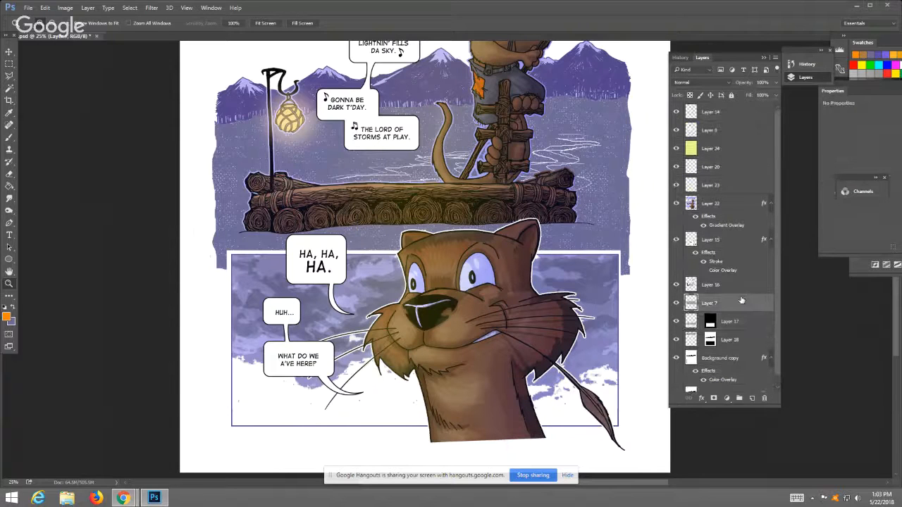
{"action": "left_click", "coordinate": [677, 302]}
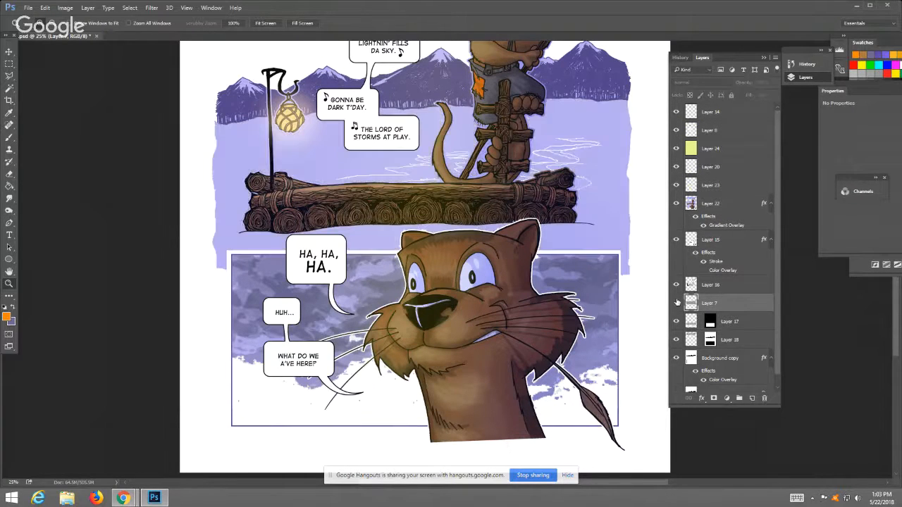
{"action": "left_click", "coordinate": [676, 303]}
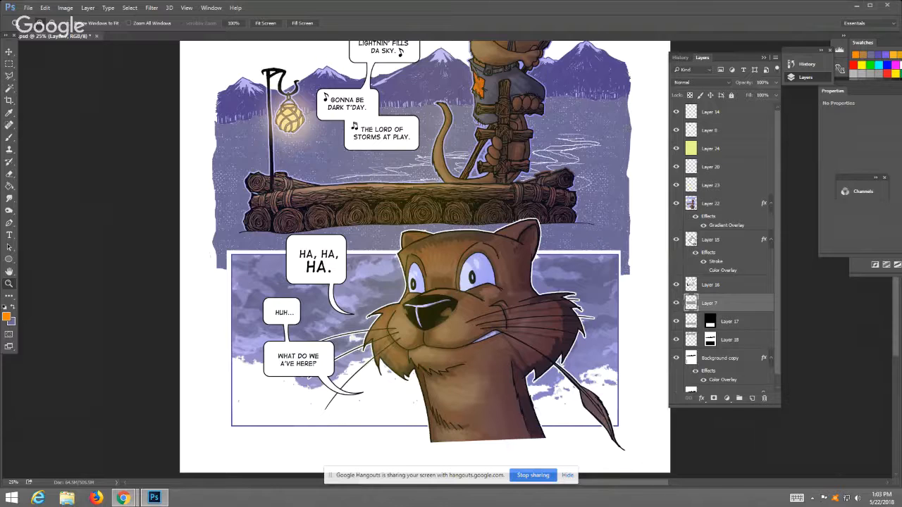
- Hide Layer 22, inspect the uncoloured line art up to the upper comic panel, and show the layer again
{"action": "left_click", "coordinate": [677, 203]}
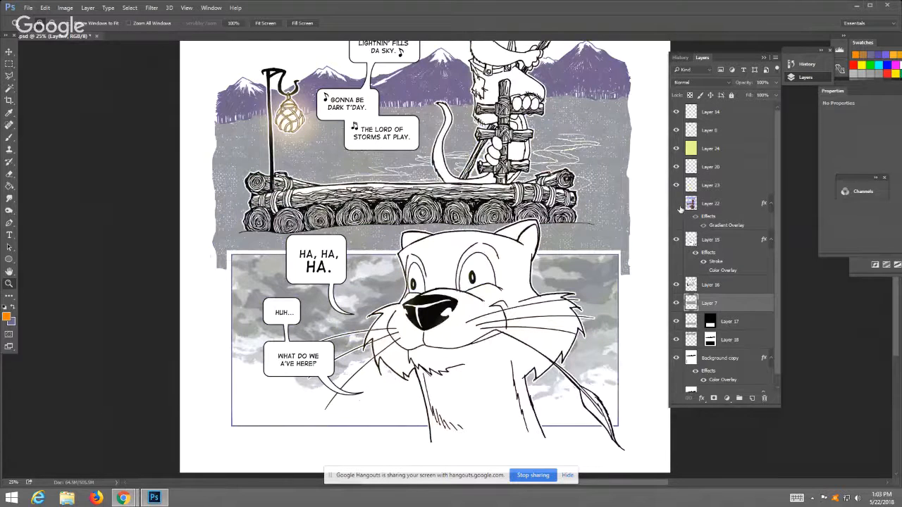
{"action": "scroll", "coordinate": [679, 239], "scroll_direction": "up", "scroll_amount": 5}
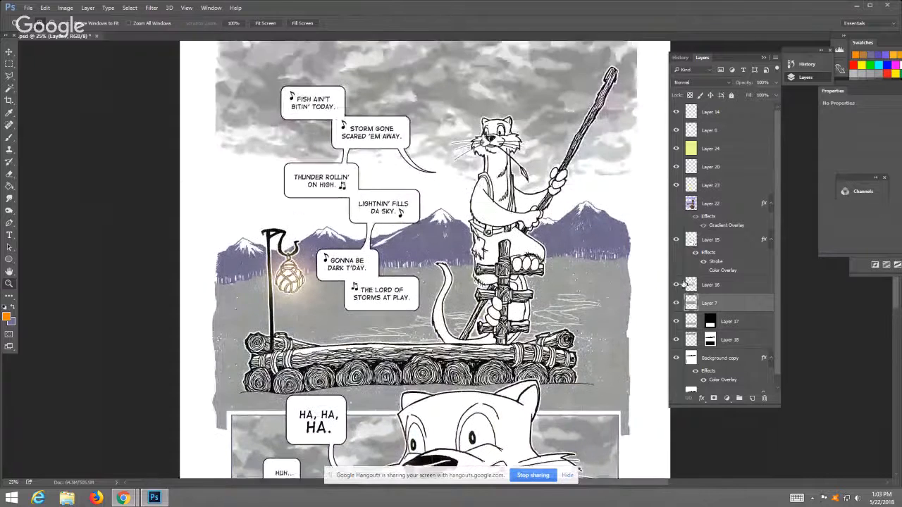
{"action": "left_click", "coordinate": [677, 204]}
- Hide and reshow Layer 23 and Layer 20 to compare the upper comic panel with and without each layer's lighting
{"action": "left_click", "coordinate": [676, 185]}
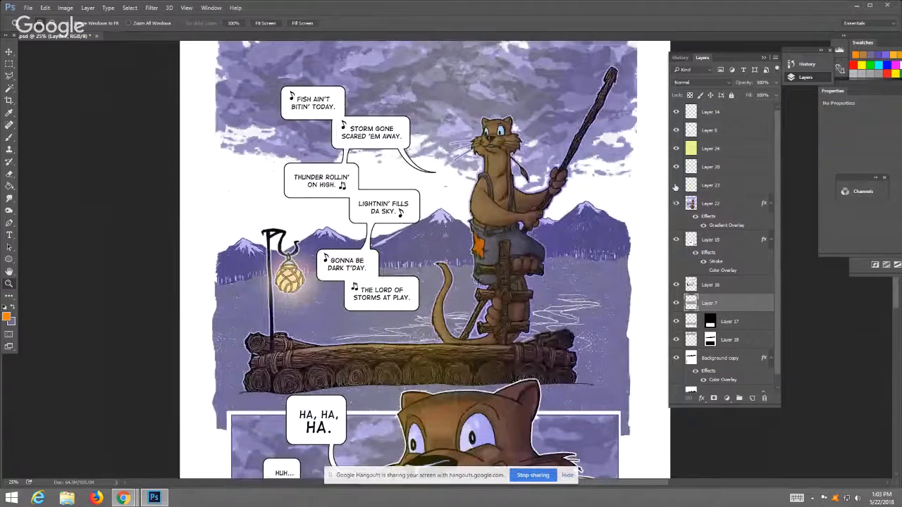
{"action": "left_click", "coordinate": [676, 185]}
{"action": "left_click", "coordinate": [675, 168]}
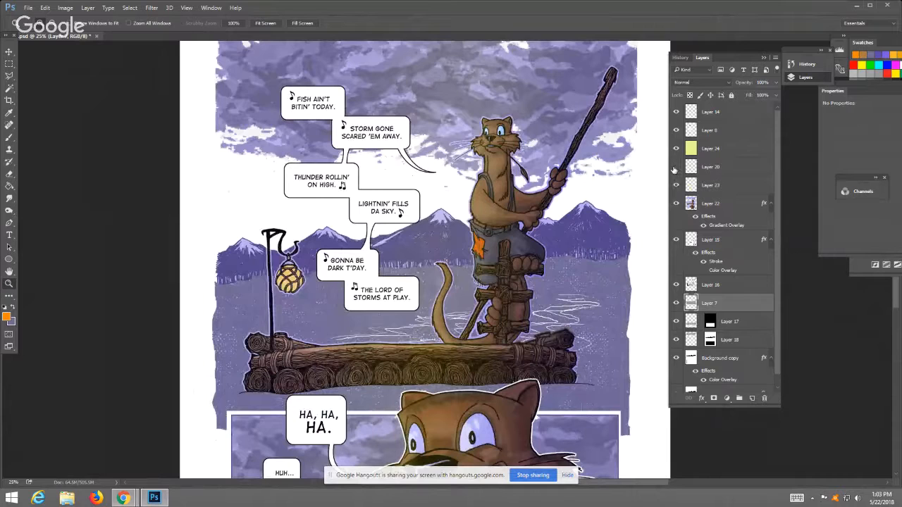
{"action": "left_click", "coordinate": [676, 168]}
{"action": "scroll", "coordinate": [776, 241], "scroll_direction": "down", "scroll_amount": 1}
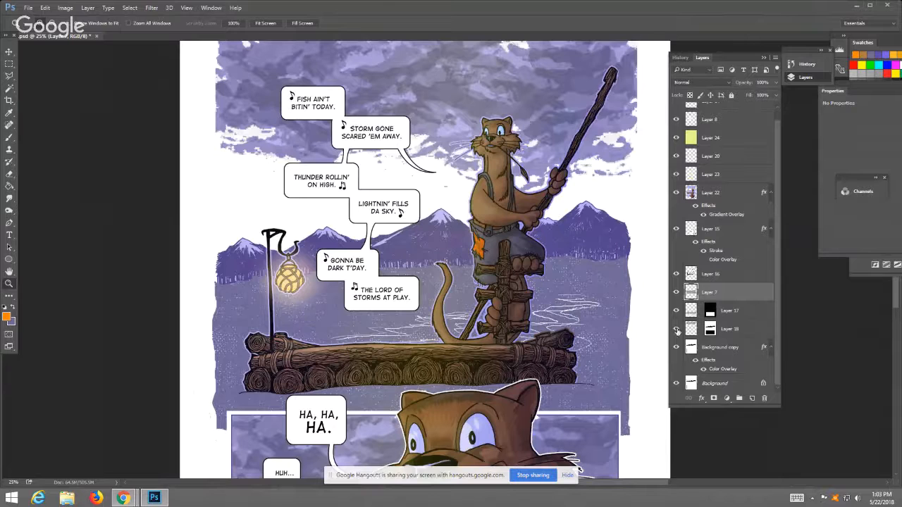
- Select Layer 18 and hide and reshow it to examine the cloud shading it adds to the upper comic panel
{"action": "left_click", "coordinate": [677, 329]}
{"action": "left_click", "coordinate": [677, 329]}
{"action": "left_click", "coordinate": [746, 329]}
{"action": "left_click", "coordinate": [677, 330]}
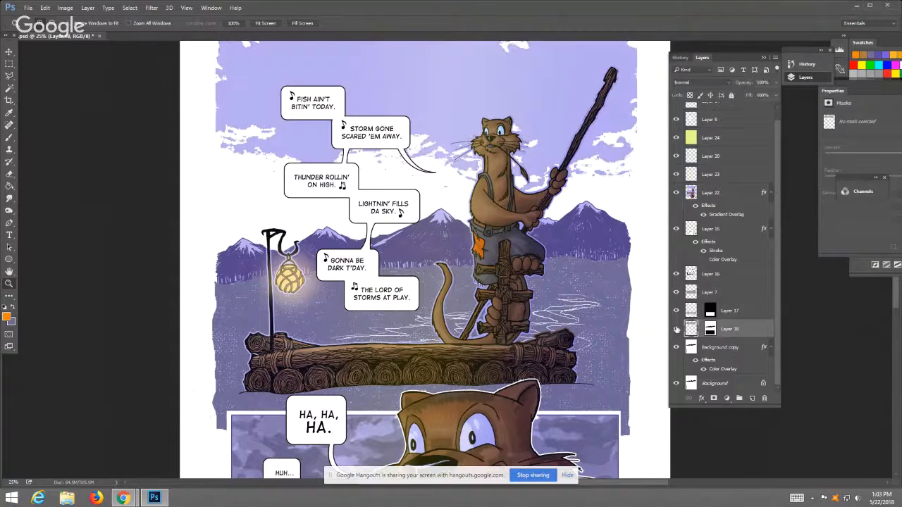
{"action": "left_click", "coordinate": [677, 329]}
- Apply the Blur More filter to Layer 18 to soften its cloud shading
{"action": "left_click", "coordinate": [151, 9]}
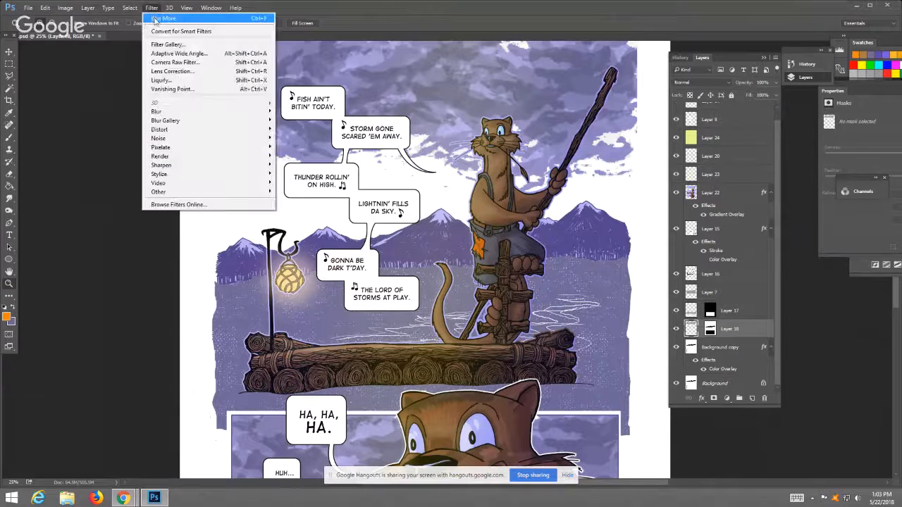
{"action": "left_click", "coordinate": [151, 11]}
{"action": "left_click", "coordinate": [152, 10]}
{"action": "left_click", "coordinate": [151, 10]}
{"action": "left_click", "coordinate": [152, 10]}
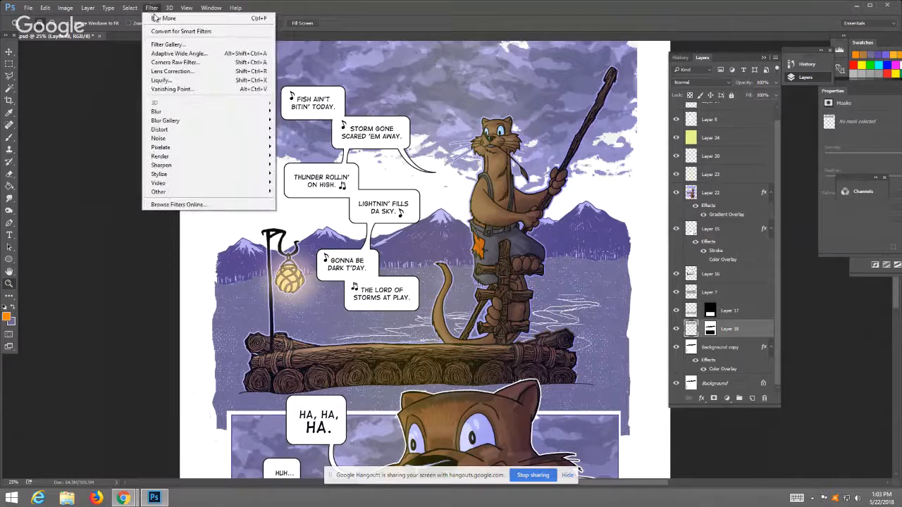
{"action": "left_click", "coordinate": [156, 19]}
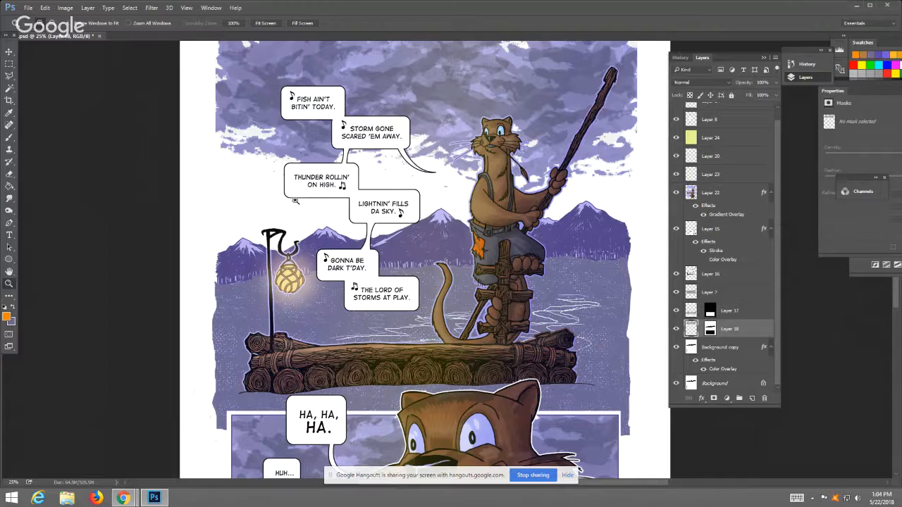
- Hide and reshow Layer 22, Layer 23 and Layer 20 one after another to compare their contributions to the page
{"action": "left_click", "coordinate": [676, 193]}
{"action": "left_click", "coordinate": [676, 194]}
{"action": "left_click", "coordinate": [675, 177]}
{"action": "left_click", "coordinate": [675, 176]}
{"action": "left_click", "coordinate": [676, 157]}
{"action": "left_click", "coordinate": [676, 156]}
- Reduce the fill of Layer 20 to 67%
{"action": "left_click", "coordinate": [723, 156]}
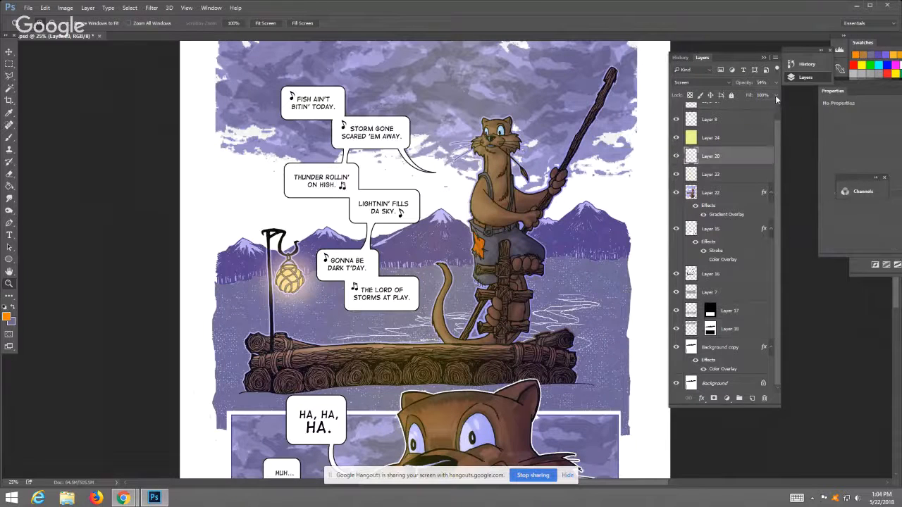
{"action": "left_click", "coordinate": [775, 95]}
{"action": "left_click_drag", "start_coordinate": [768, 107], "coordinate": [766, 108]}
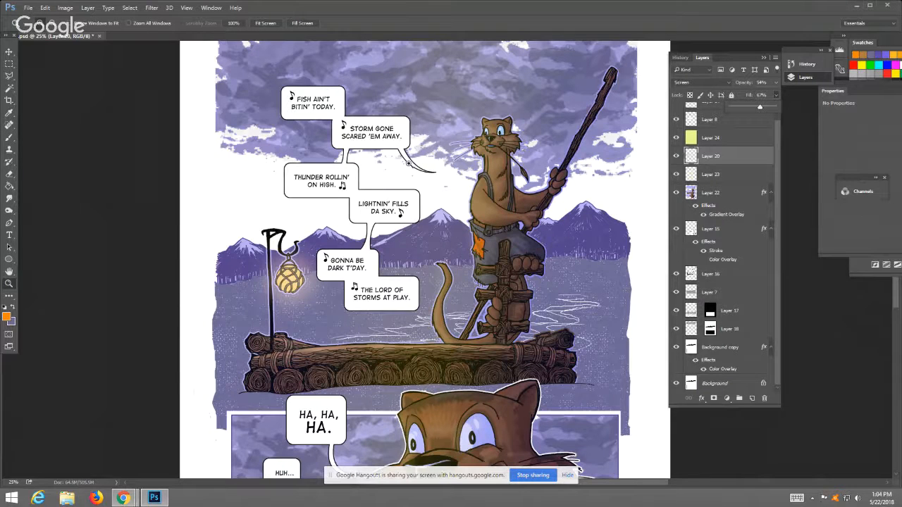
- Examine the otter and sky in the upper comic panel at 50% zoom with Layer 22 hidden and shown again
{"action": "left_click", "coordinate": [410, 163]}
{"action": "key", "text": "ctrl+t"}
{"action": "left_click", "coordinate": [408, 177]}
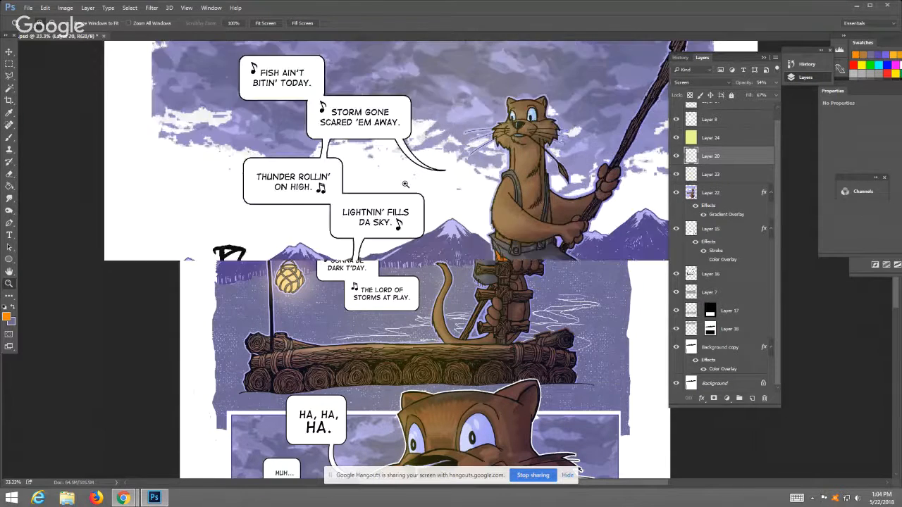
{"action": "left_click", "coordinate": [265, 24]}
{"action": "left_click", "coordinate": [455, 132]}
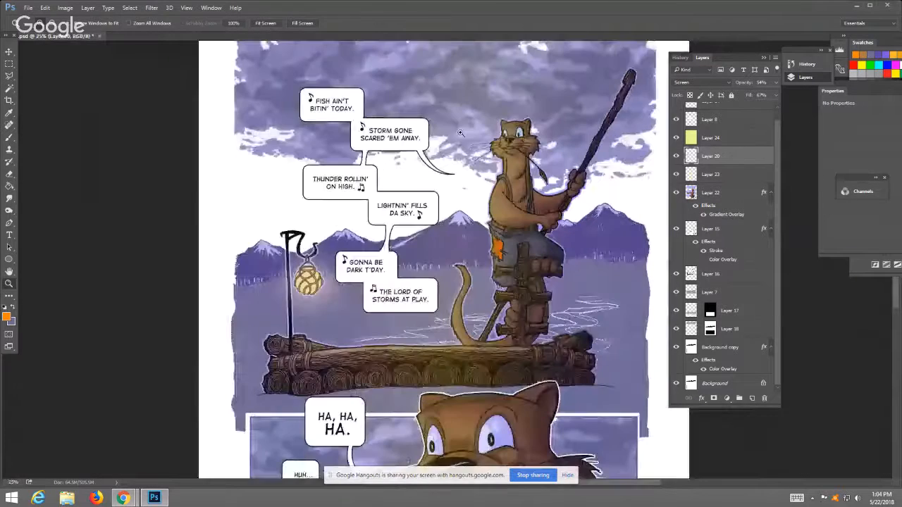
{"action": "left_click", "coordinate": [467, 134]}
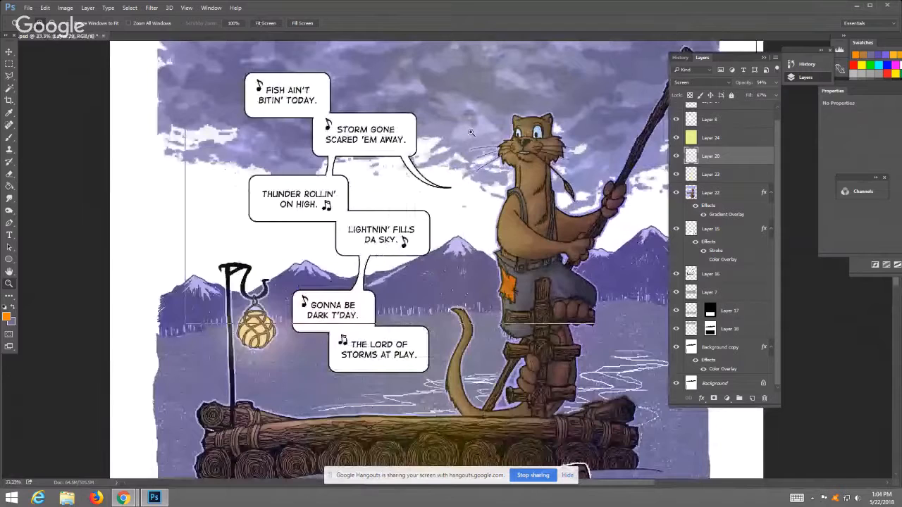
{"action": "left_click", "coordinate": [469, 130]}
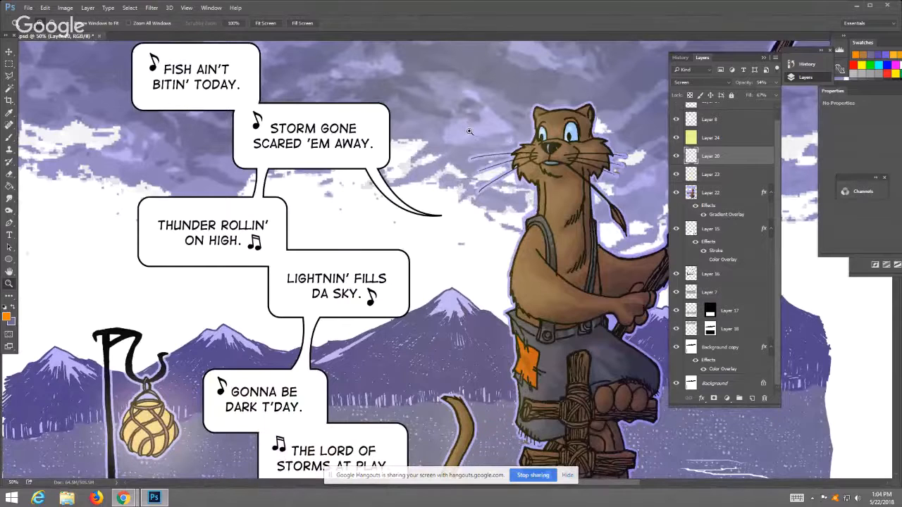
{"action": "left_click", "coordinate": [676, 195]}
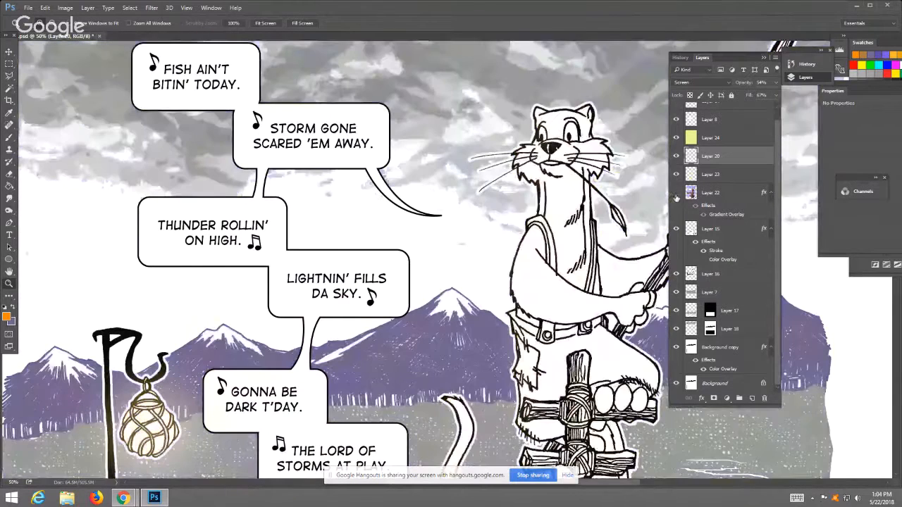
{"action": "left_click", "coordinate": [677, 194]}
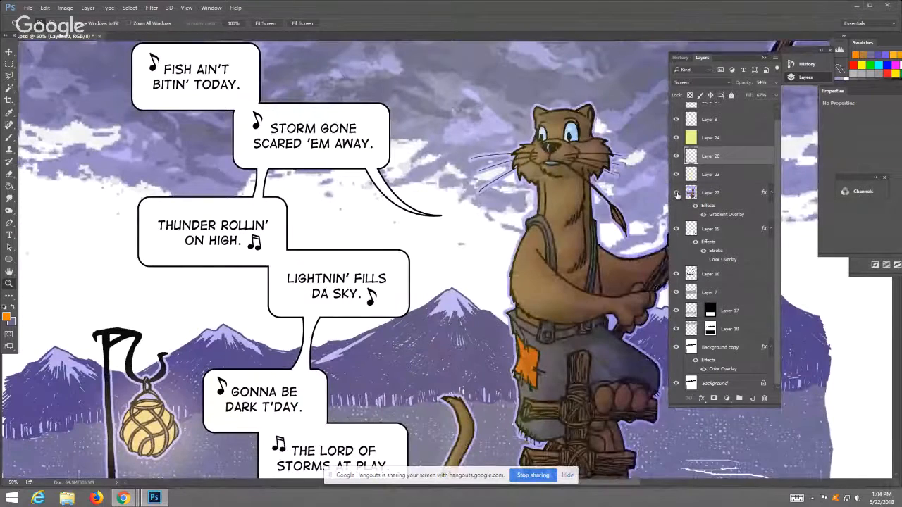
- Apply the Blur More filter to the colour artwork on Layer 22
{"action": "left_click", "coordinate": [717, 192]}
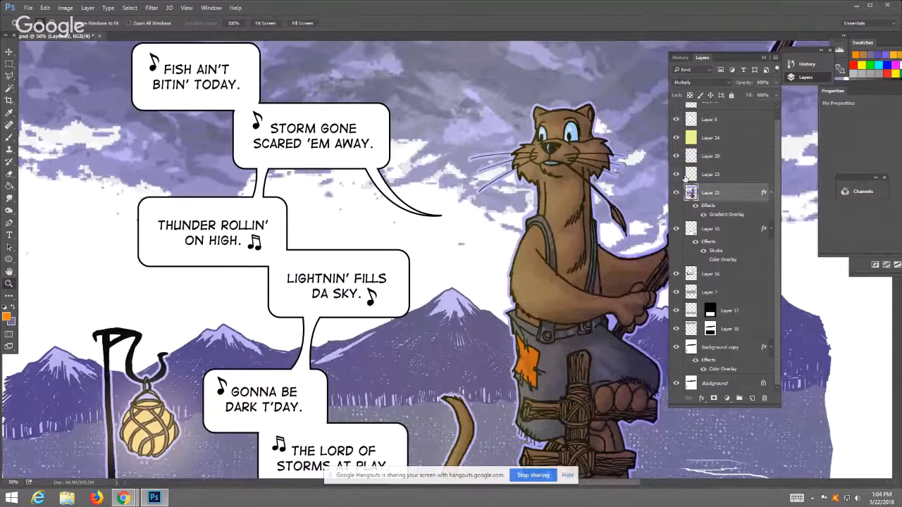
{"action": "left_click", "coordinate": [151, 9]}
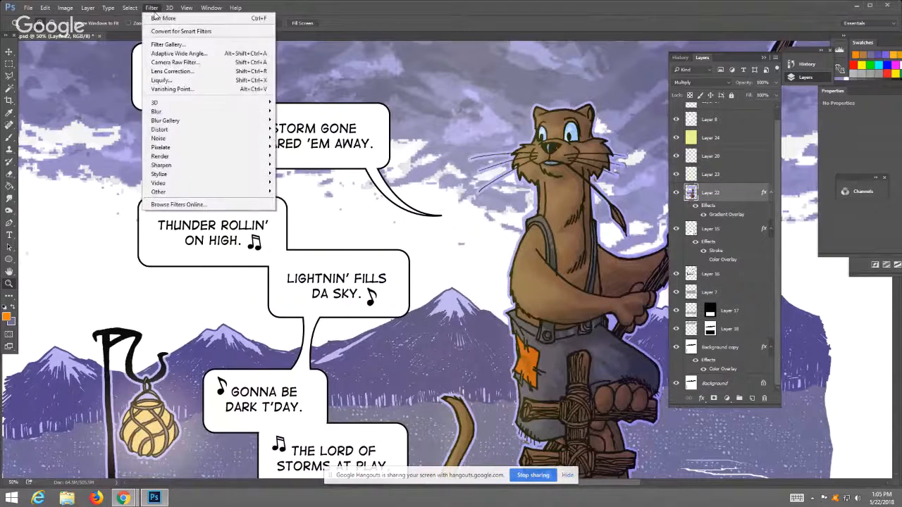
{"action": "left_click", "coordinate": [157, 20]}
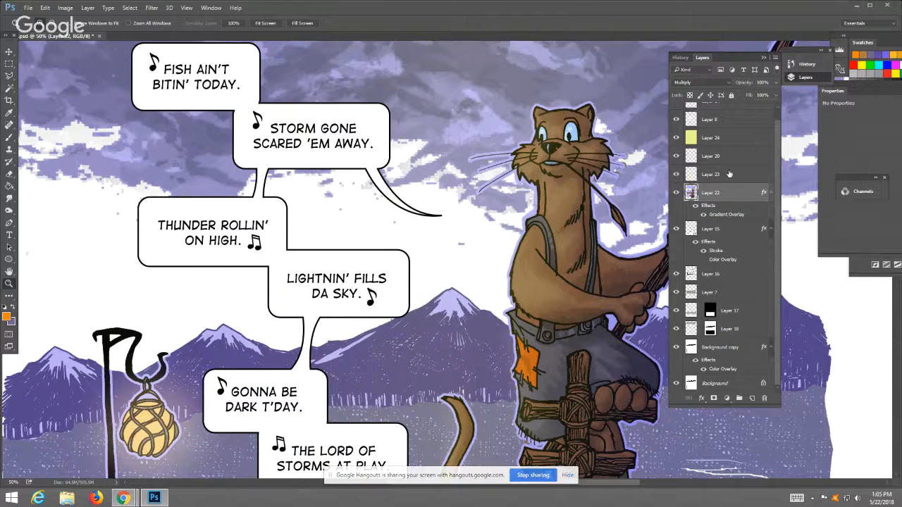
- Select Layer 23 and hide and reshow it to examine the highlights it adds to the otter
{"action": "left_click", "coordinate": [685, 176]}
{"action": "left_click", "coordinate": [677, 174]}
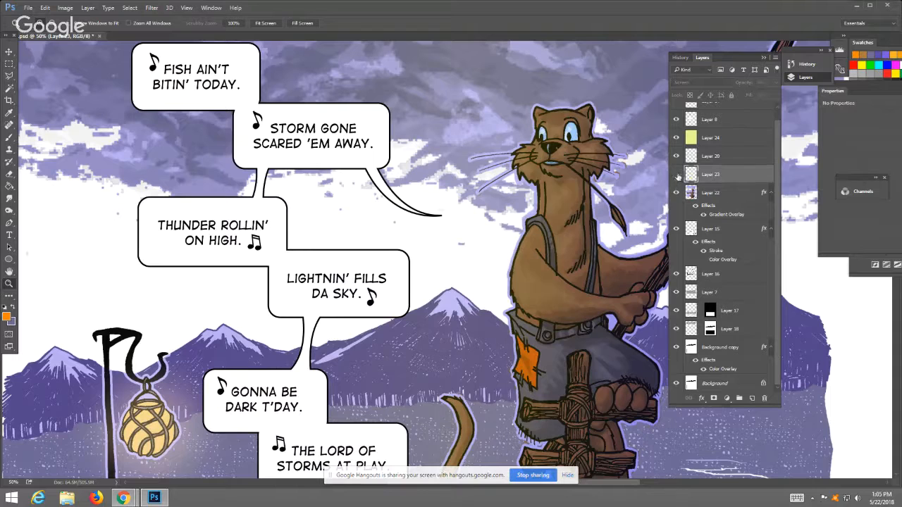
{"action": "left_click", "coordinate": [676, 174]}
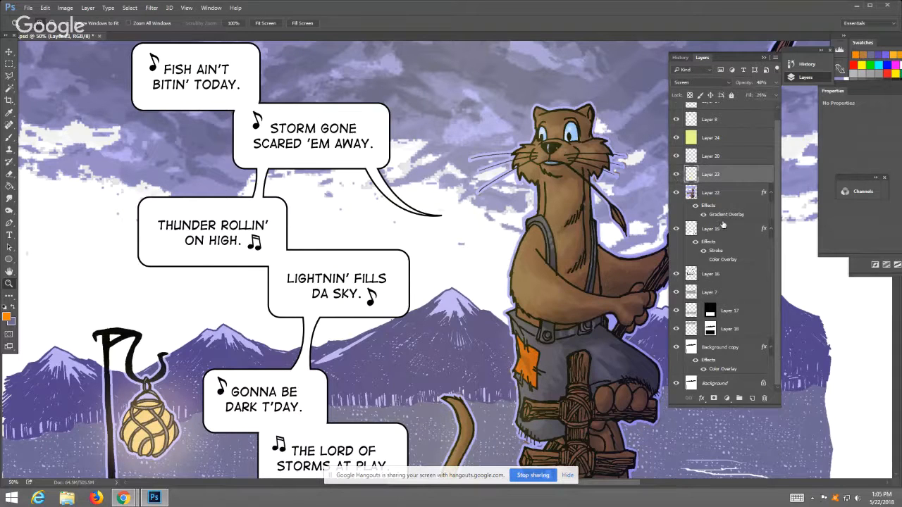
- Add a new empty layer directly above Layer 22 in Normal mode at 100% opacity
{"action": "left_click", "coordinate": [719, 190]}
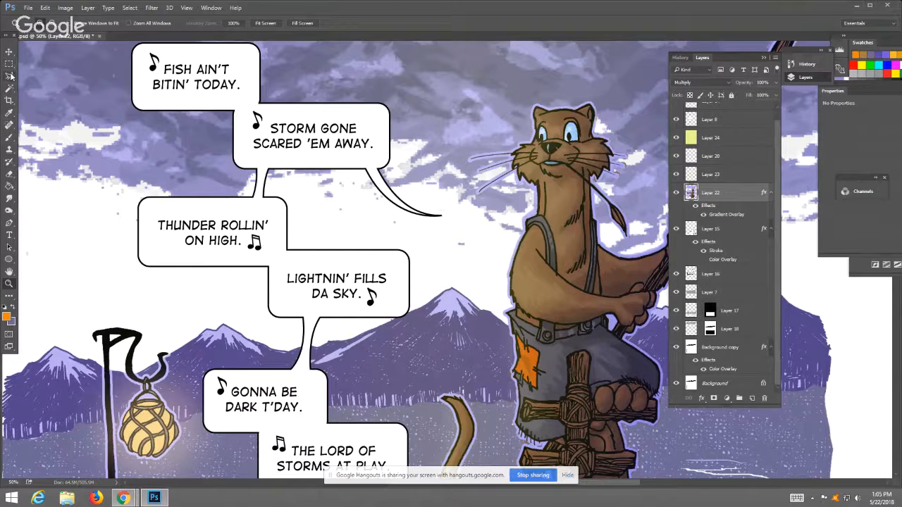
{"action": "left_click", "coordinate": [87, 8]}
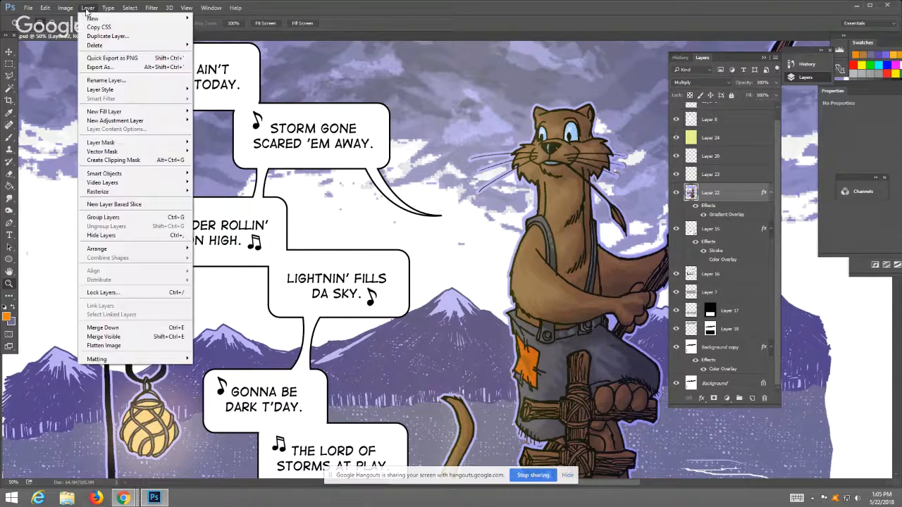
{"action": "mouse_move", "coordinate": [90, 18]}
{"action": "left_click", "coordinate": [216, 21]}
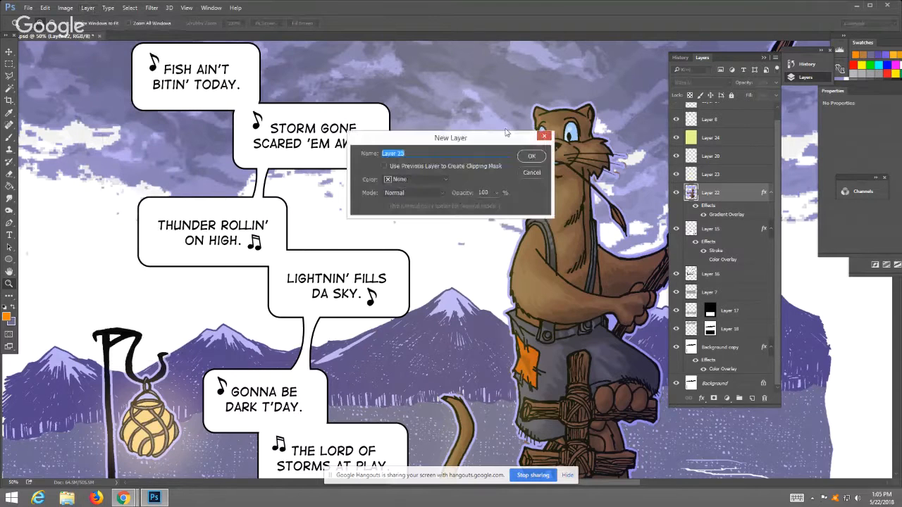
{"action": "left_click", "coordinate": [532, 156]}
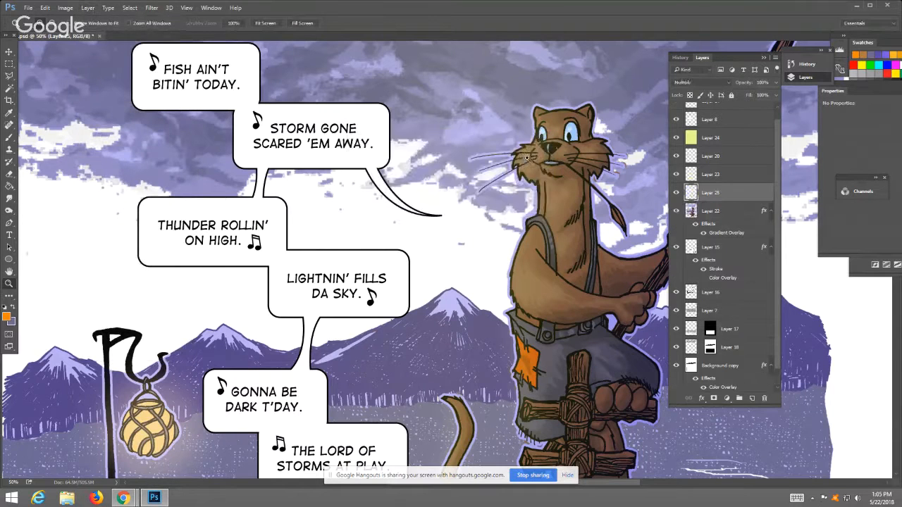
- Paint an orange sun disc over the middle mountain's peak with an enlarged hard round brush on the new layer
{"action": "left_click", "coordinate": [9, 137]}
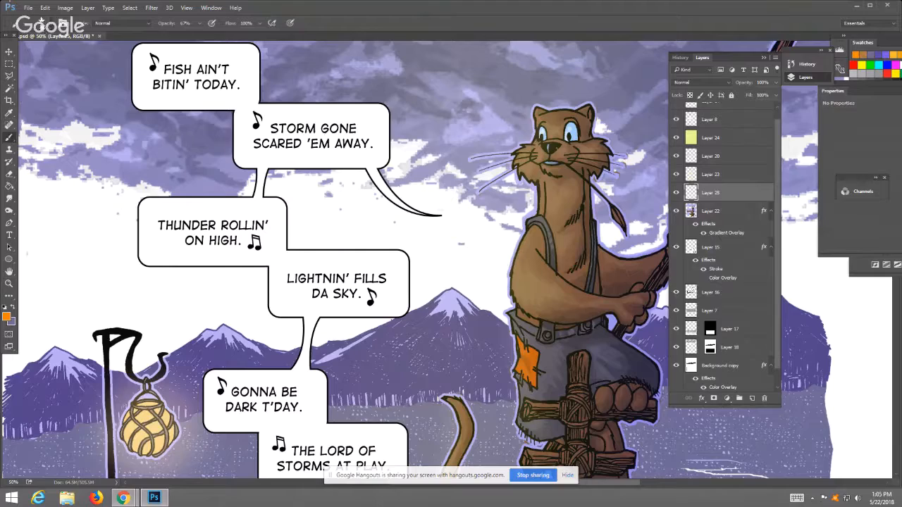
{"action": "right_click", "coordinate": [22, 48]}
{"action": "left_click", "coordinate": [97, 82]}
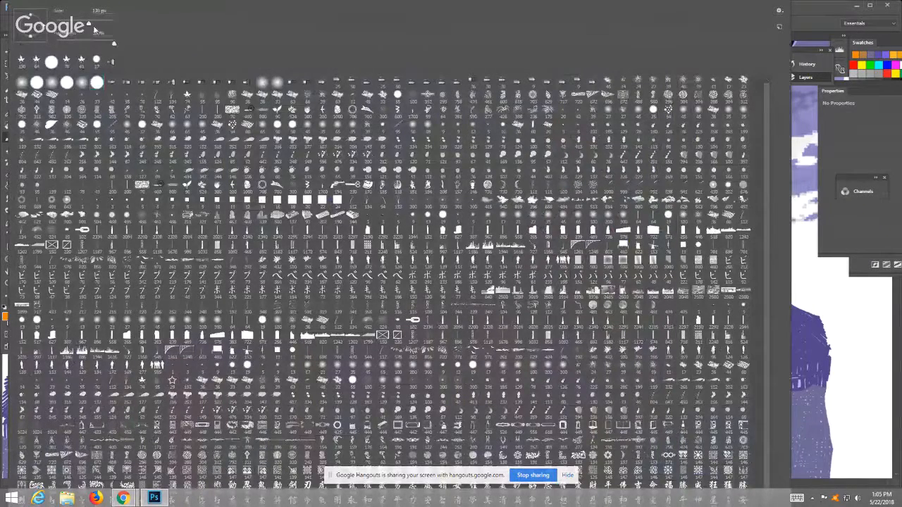
{"action": "left_click_drag", "start_coordinate": [94, 25], "coordinate": [104, 24]}
{"action": "left_click", "coordinate": [814, 16]}
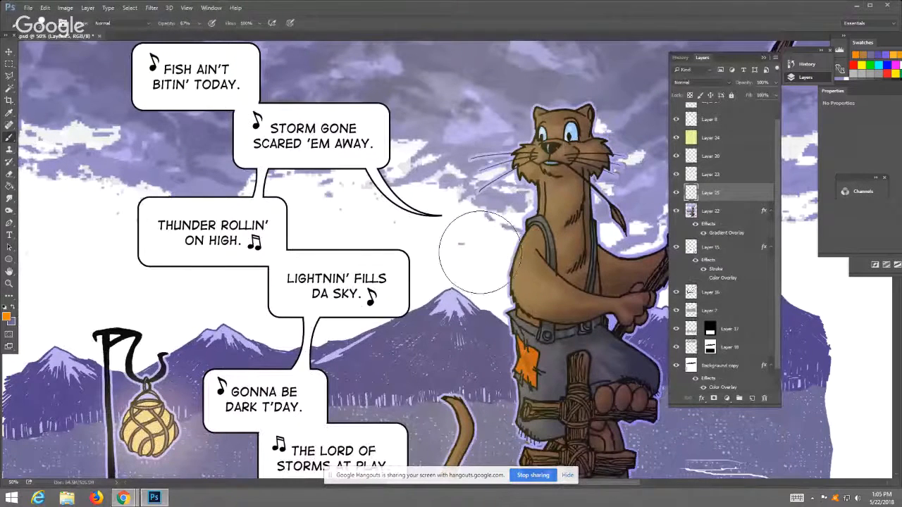
{"action": "mouse_move", "coordinate": [476, 251]}
{"action": "left_mouse_down"}
{"action": "mouse_move", "coordinate": [458, 252]}
{"action": "mouse_move", "coordinate": [460, 274]}
{"action": "mouse_move", "coordinate": [402, 272]}
{"action": "mouse_move", "coordinate": [413, 261]}
{"action": "mouse_move", "coordinate": [422, 267]}
{"action": "left_mouse_up"}
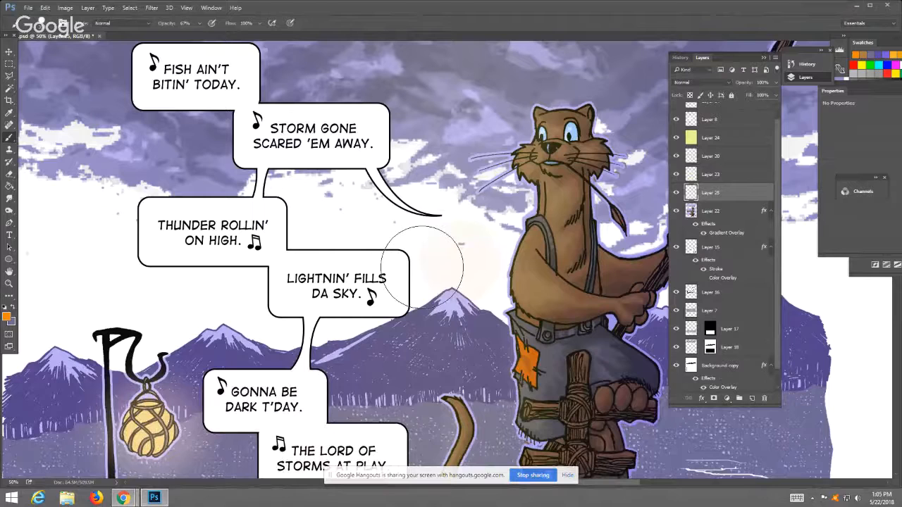
{"action": "left_click", "coordinate": [422, 267]}
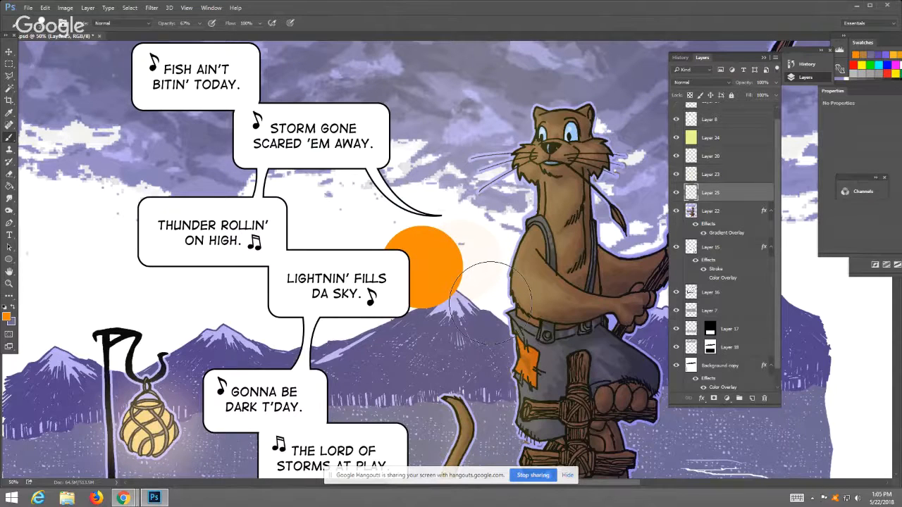
- Lower the fill of the sun layer to about 62% so the mountain ridge shows through the disc
{"action": "left_click", "coordinate": [9, 284]}
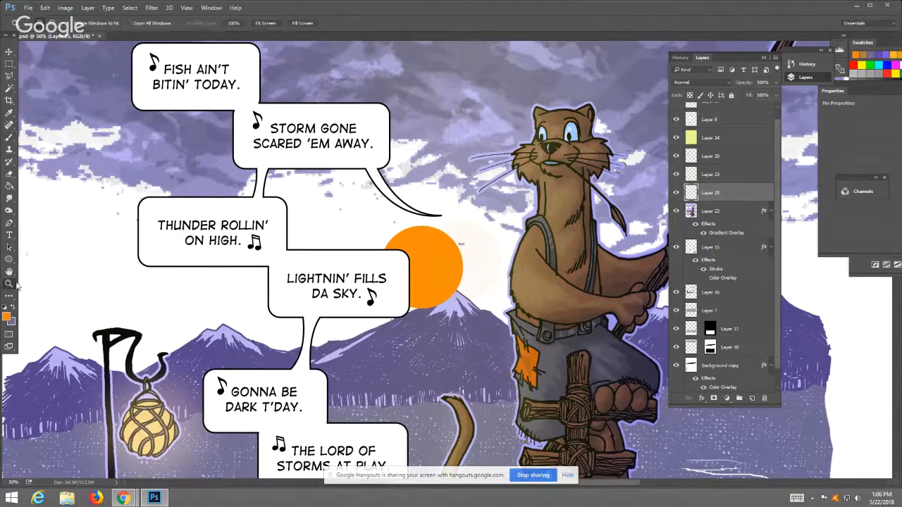
{"action": "left_click", "coordinate": [446, 304]}
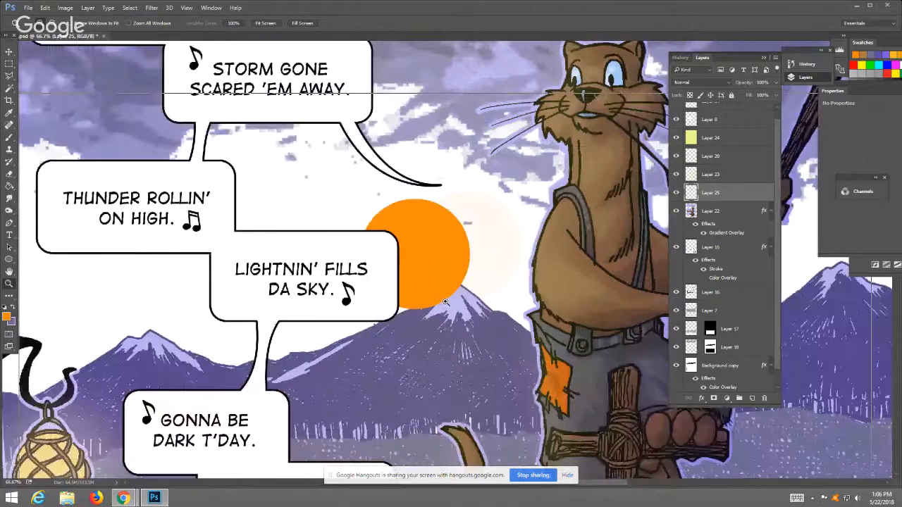
{"action": "left_click", "coordinate": [446, 304]}
{"action": "left_click", "coordinate": [446, 304]}
{"action": "left_click", "coordinate": [775, 95]}
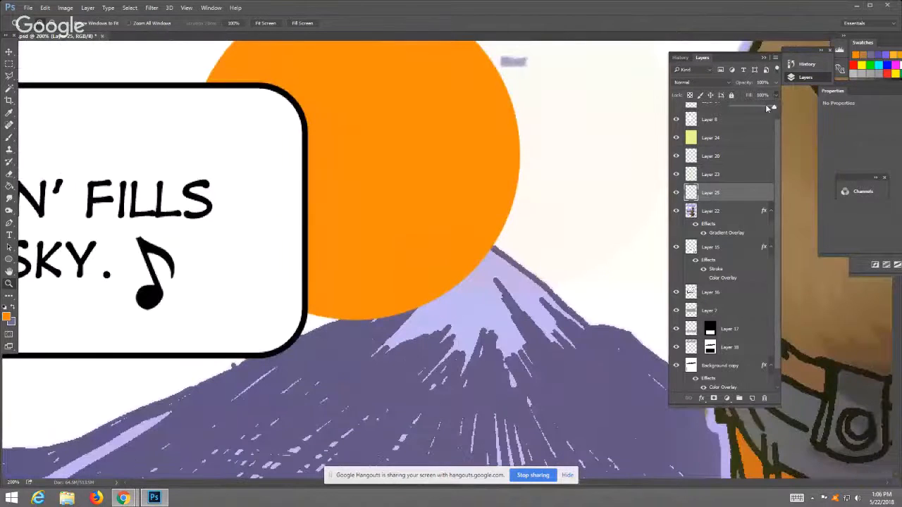
{"action": "left_click_drag", "start_coordinate": [773, 108], "coordinate": [757, 108]}
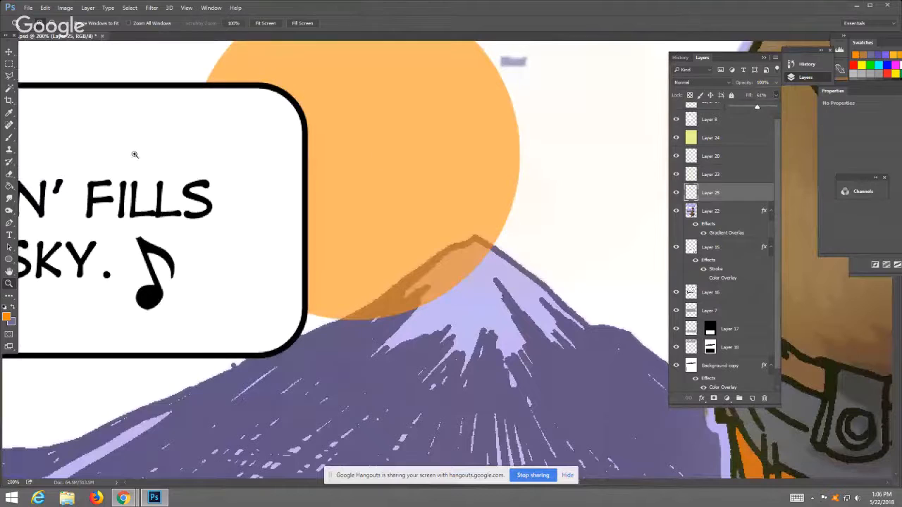
- Erase the part of the orange disc that overlaps the mountain, following the ridge line up to the peak
{"action": "left_click", "coordinate": [10, 139]}
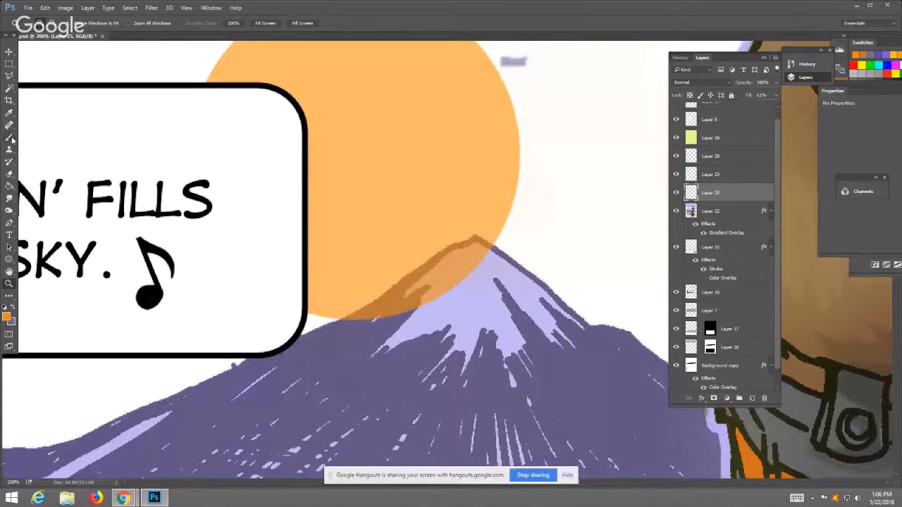
{"action": "left_click", "coordinate": [9, 174]}
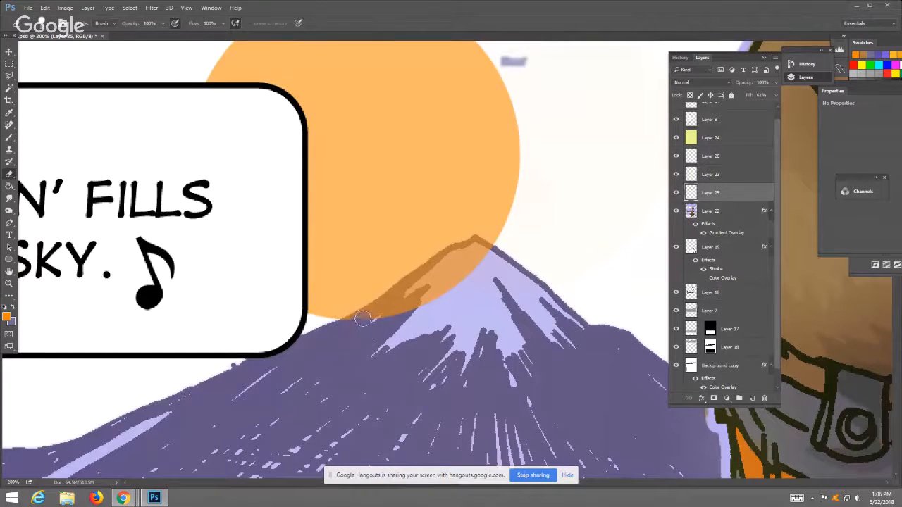
{"action": "mouse_move", "coordinate": [397, 296]}
{"action": "left_mouse_down"}
{"action": "mouse_move", "coordinate": [442, 257]}
{"action": "mouse_move", "coordinate": [475, 243]}
{"action": "mouse_move", "coordinate": [483, 250]}
{"action": "mouse_move", "coordinate": [407, 305]}
{"action": "mouse_move", "coordinate": [411, 292]}
{"action": "left_mouse_up"}
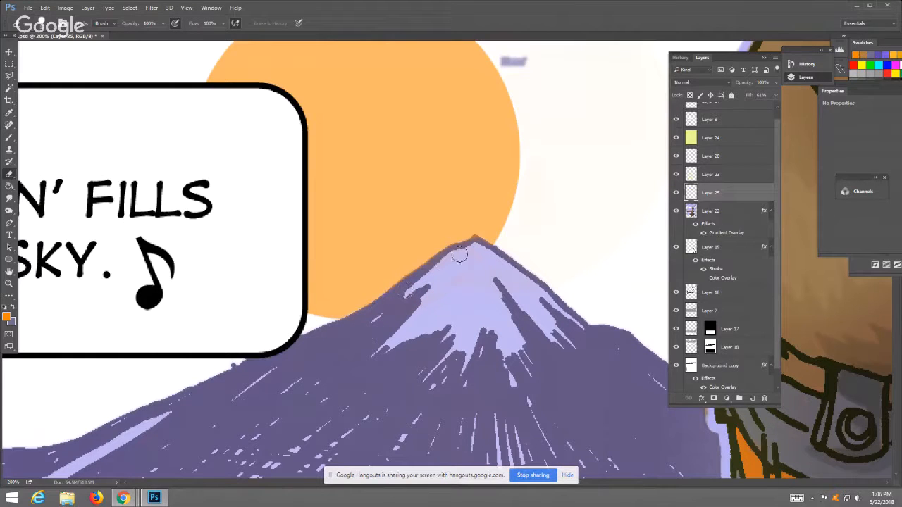
- Restore the sun layer's fill to 100% and switch to the Move tool
{"action": "left_click", "coordinate": [776, 95]}
{"action": "left_click_drag", "start_coordinate": [761, 108], "coordinate": [781, 110]}
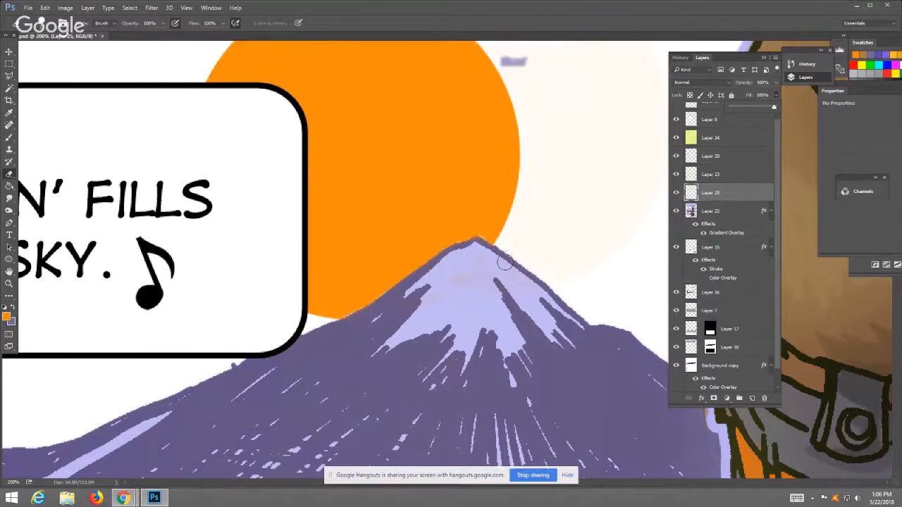
{"action": "left_click", "coordinate": [55, 148]}
{"action": "left_click", "coordinate": [9, 53]}
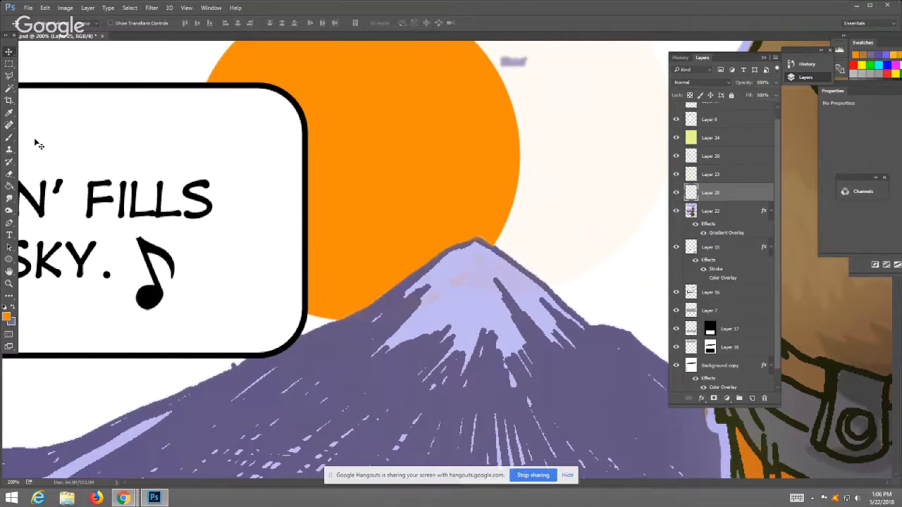
- Merge the sun layer down into Layer 22 and view the sun on the whole page
{"action": "left_click", "coordinate": [88, 8]}
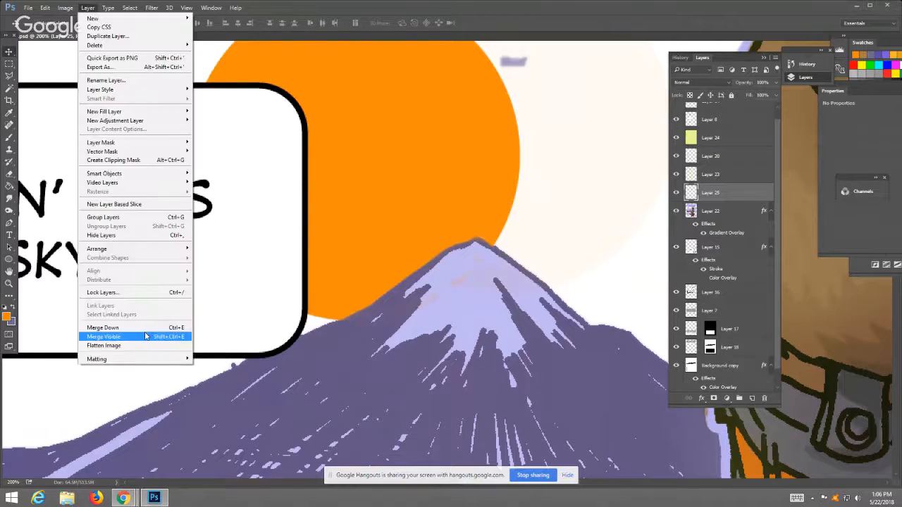
{"action": "left_click", "coordinate": [144, 328]}
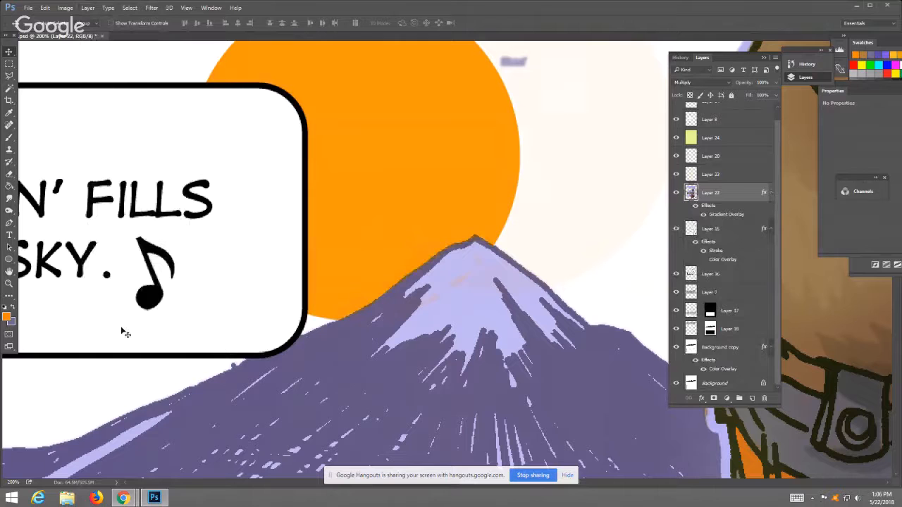
{"action": "left_click", "coordinate": [9, 284]}
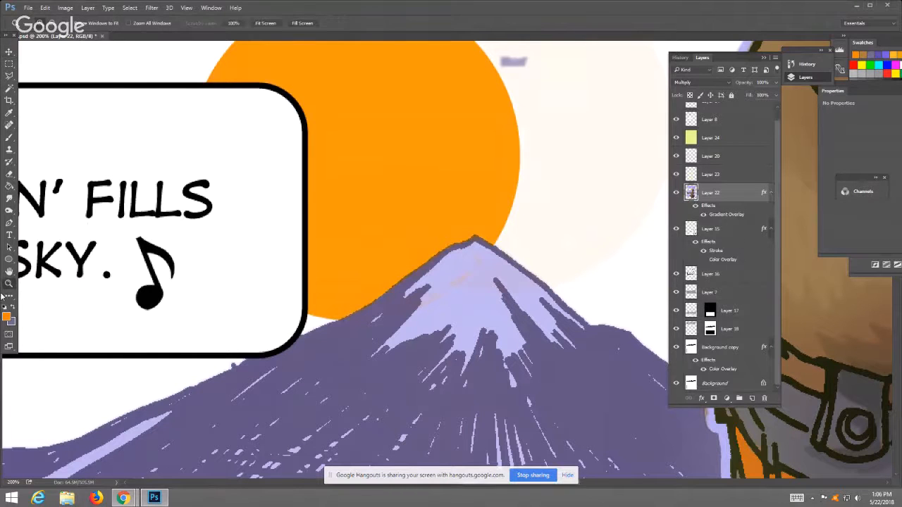
{"action": "left_click", "coordinate": [267, 23]}
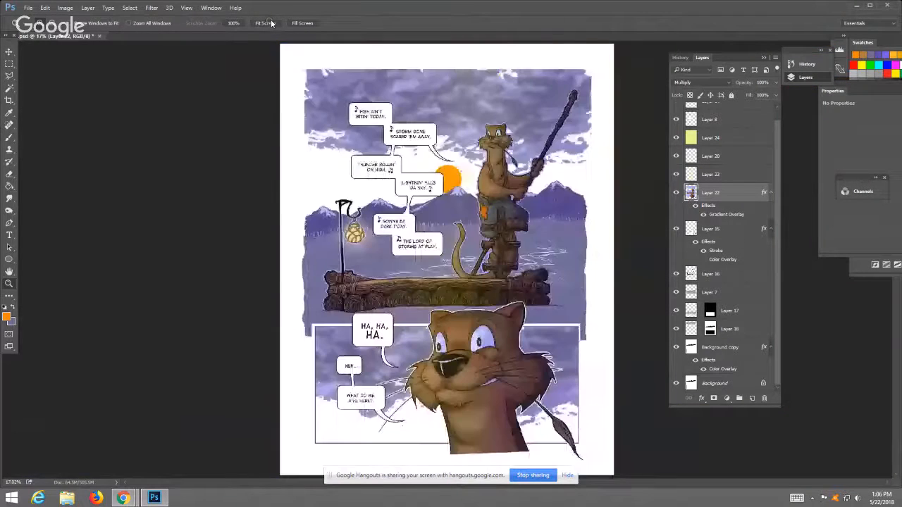
- Select the sun on the merged Layer 22 with the Magic Wand
{"action": "left_click", "coordinate": [449, 172]}
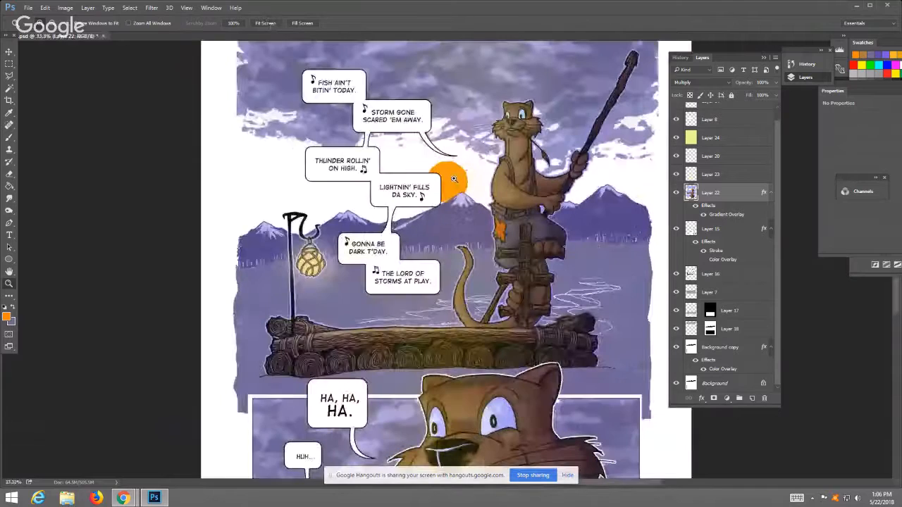
{"action": "left_click", "coordinate": [454, 178]}
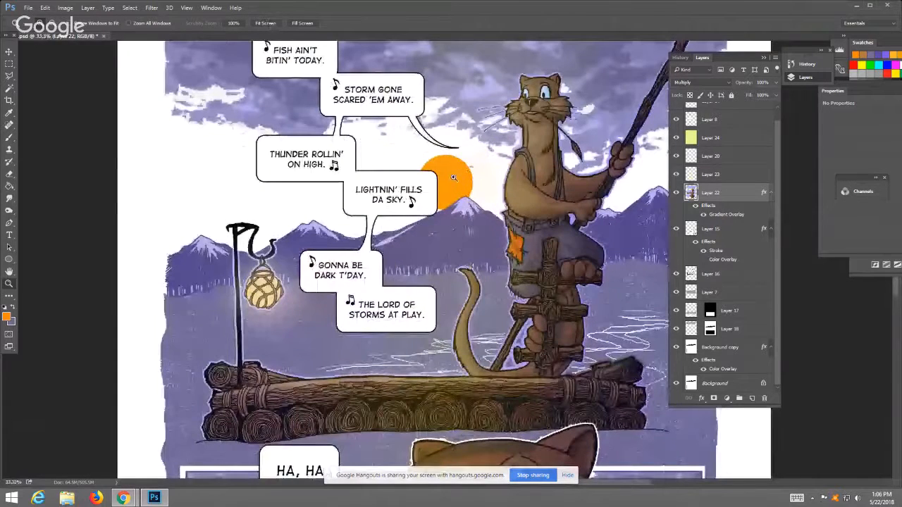
{"action": "left_click", "coordinate": [454, 179]}
{"action": "left_click", "coordinate": [451, 177]}
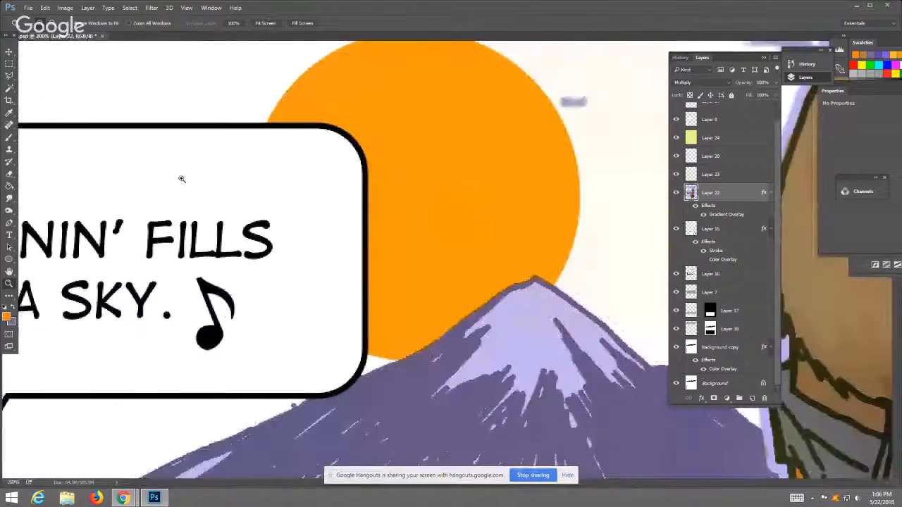
{"action": "left_click", "coordinate": [9, 89]}
{"action": "left_click", "coordinate": [413, 146]}
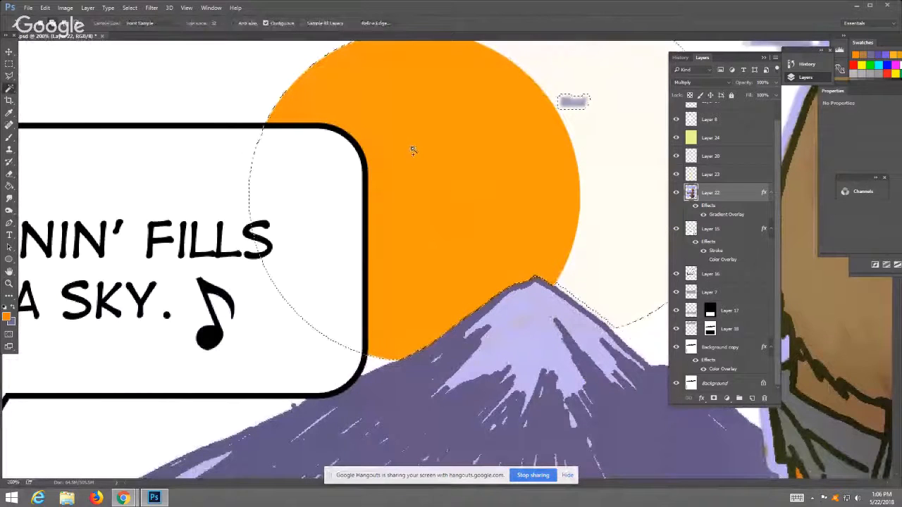
- Create a new layer above Layer 22 with its blending mode set to Screen
{"action": "left_click", "coordinate": [88, 9]}
{"action": "mouse_move", "coordinate": [106, 16]}
{"action": "left_click", "coordinate": [229, 16]}
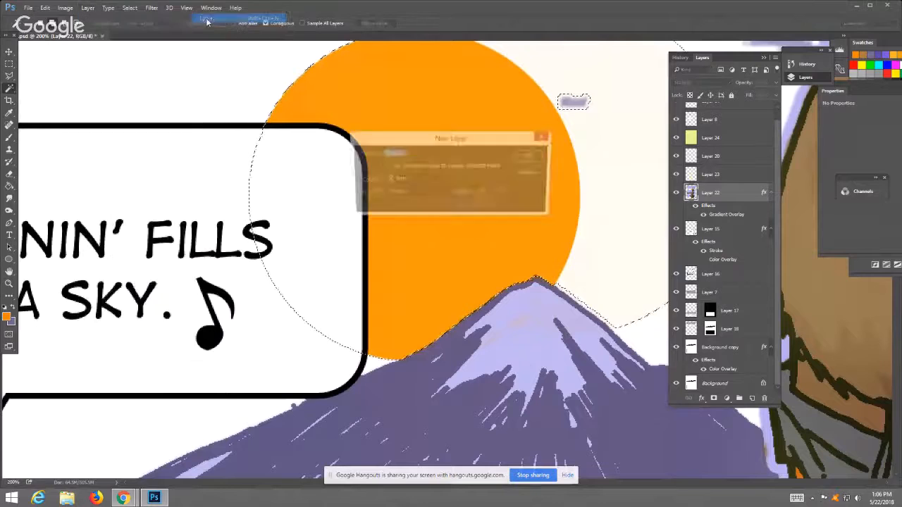
{"action": "left_click", "coordinate": [442, 197]}
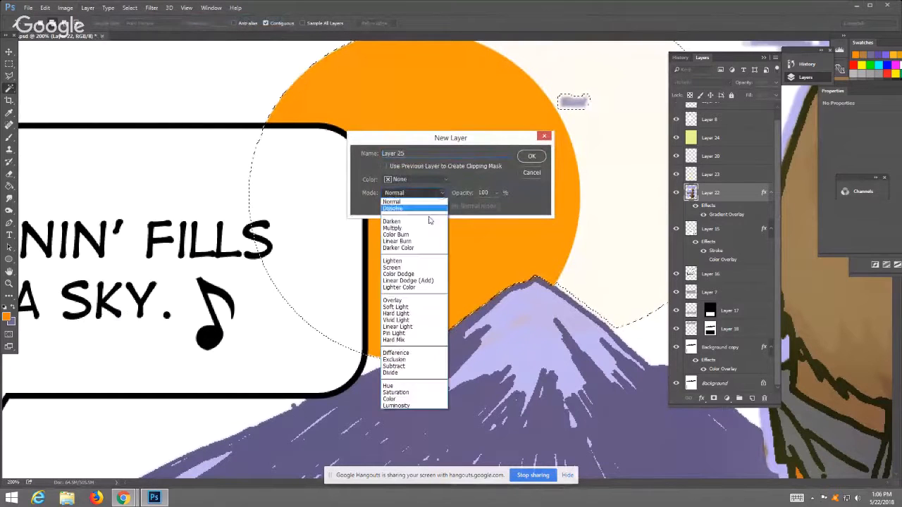
{"action": "left_click", "coordinate": [408, 266]}
{"action": "left_click", "coordinate": [529, 157]}
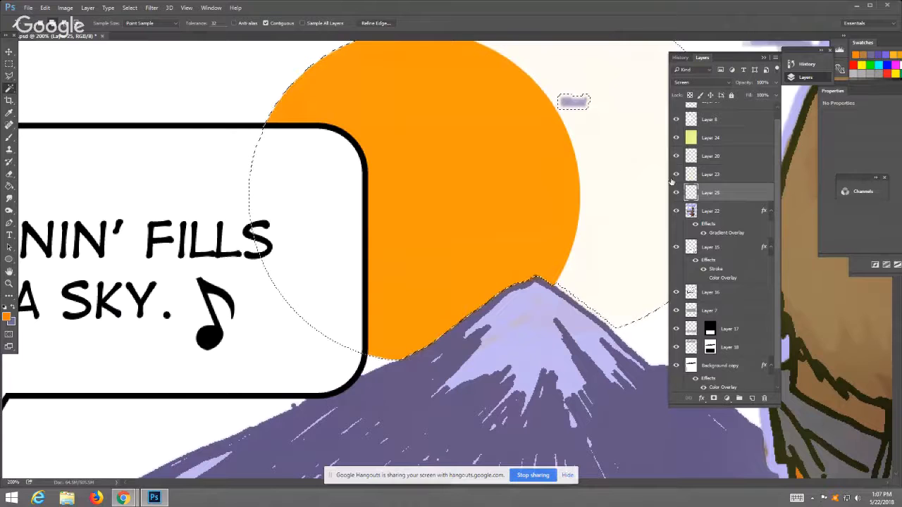
- Make Layer 22 active again with the sun area still selected, and look through the selection options
{"action": "left_click", "coordinate": [717, 211]}
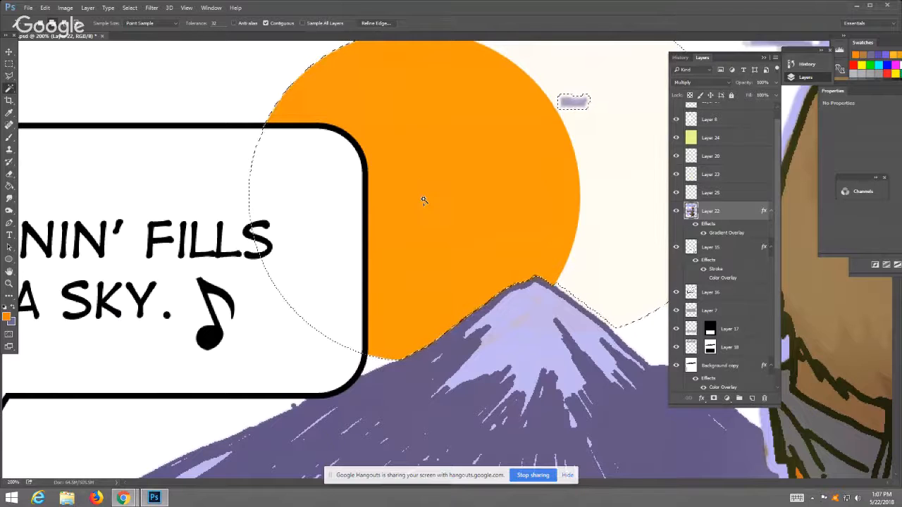
{"action": "right_click", "coordinate": [424, 203]}
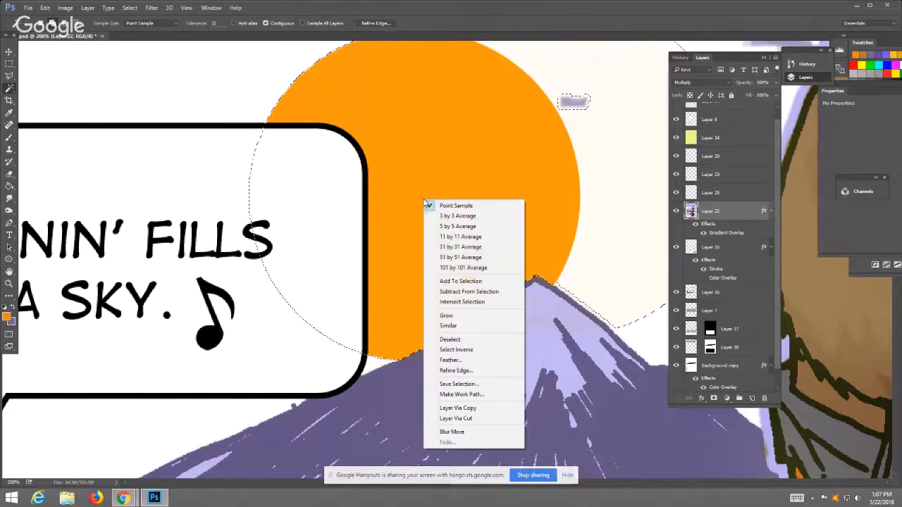
{"action": "left_click", "coordinate": [469, 326]}
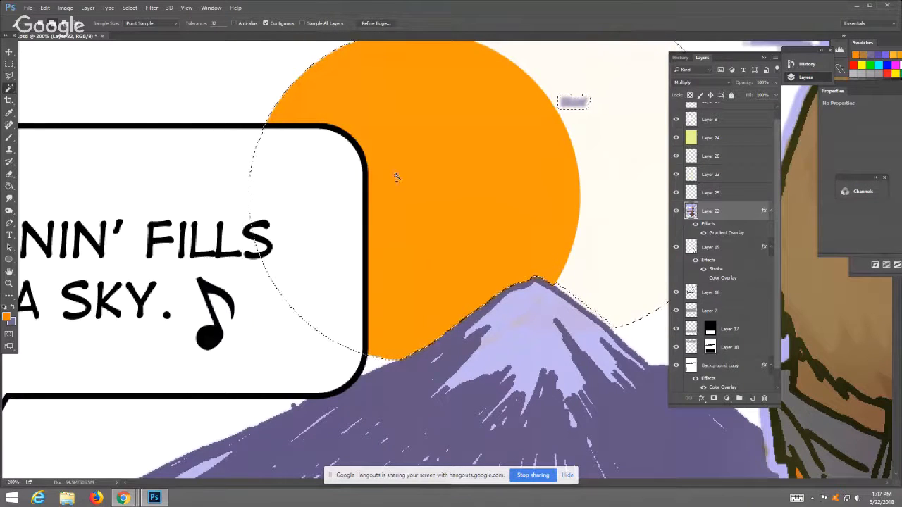
- Paint orange inside the sun selection on Layer 22 with a large soft round brush
{"action": "left_click", "coordinate": [8, 140]}
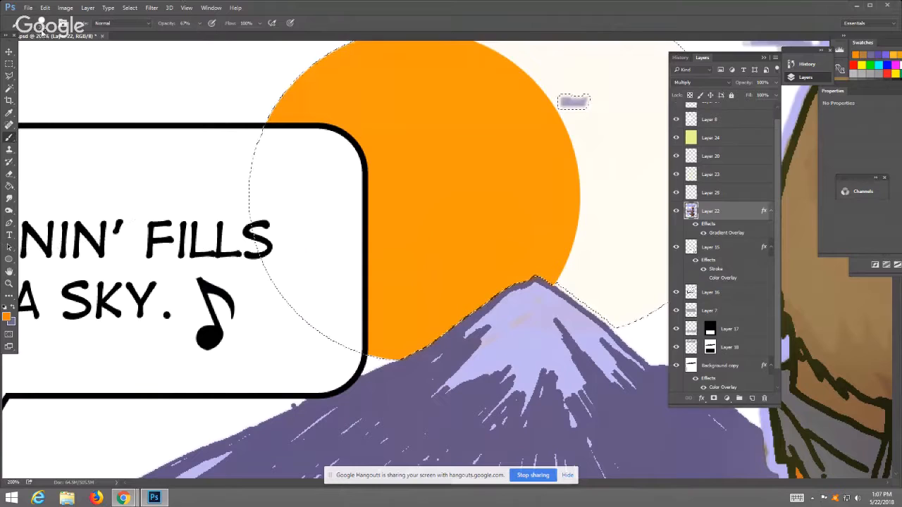
{"action": "right_click", "coordinate": [159, 195]}
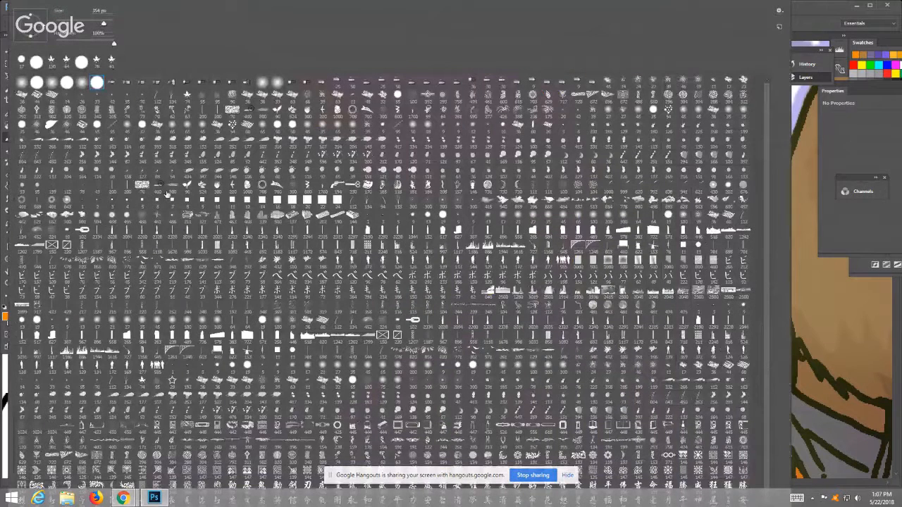
{"action": "left_click", "coordinate": [83, 83]}
{"action": "left_click", "coordinate": [104, 26]}
{"action": "key", "text": "Return"}
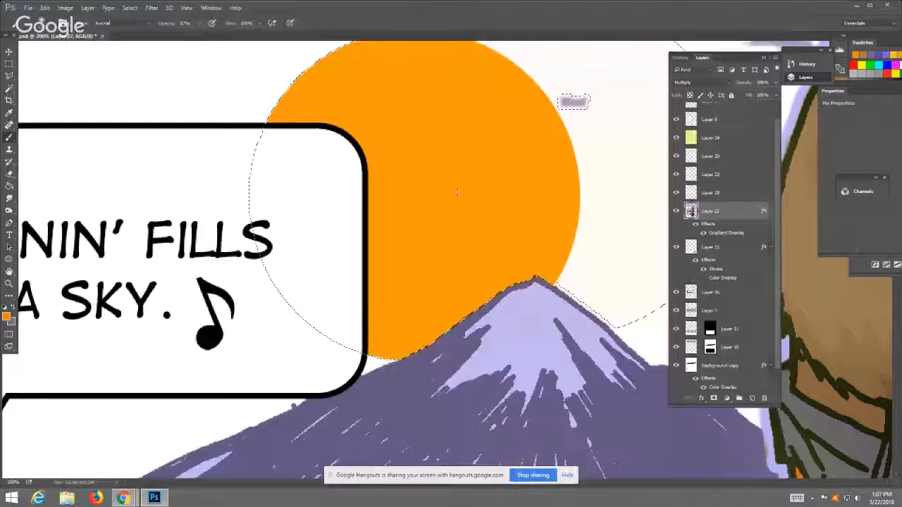
{"action": "left_click", "coordinate": [419, 190]}
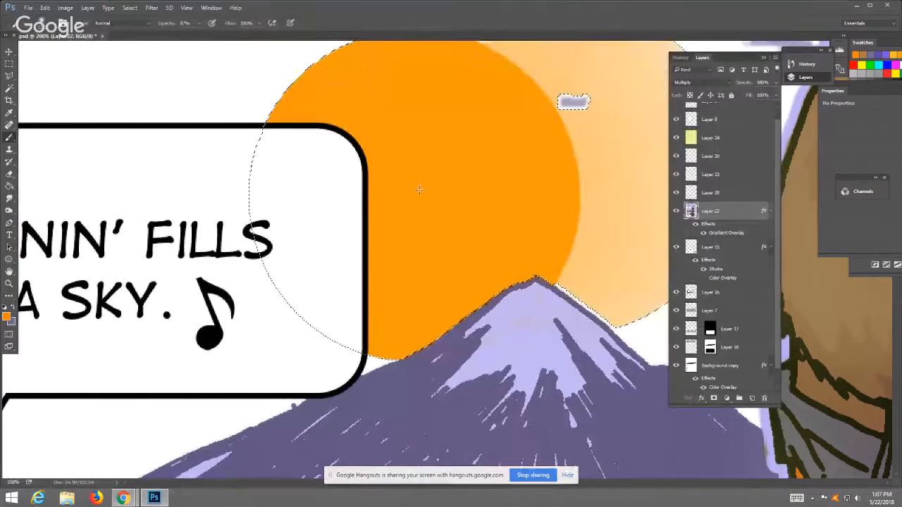
- Set the brush's blending mode to Screen and brush over the selected sun to brighten it
{"action": "left_click", "coordinate": [148, 26]}
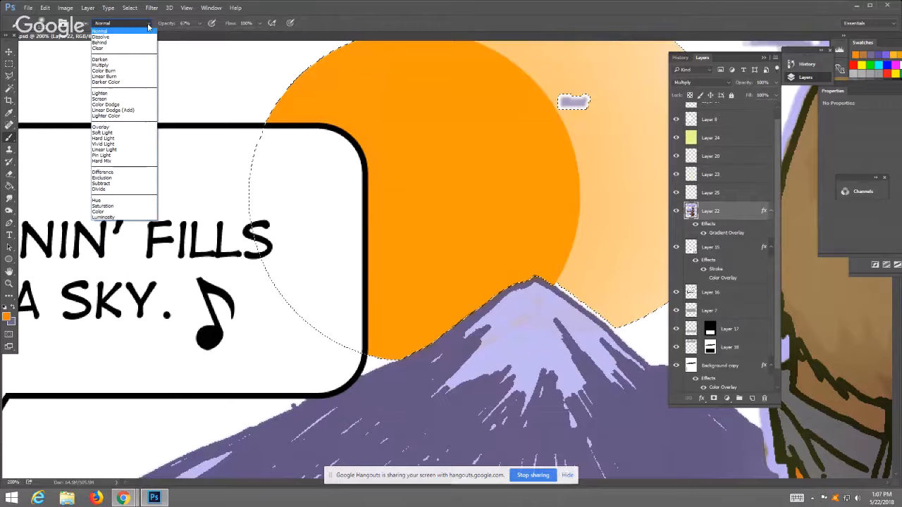
{"action": "left_click", "coordinate": [123, 99]}
{"action": "left_click", "coordinate": [410, 168]}
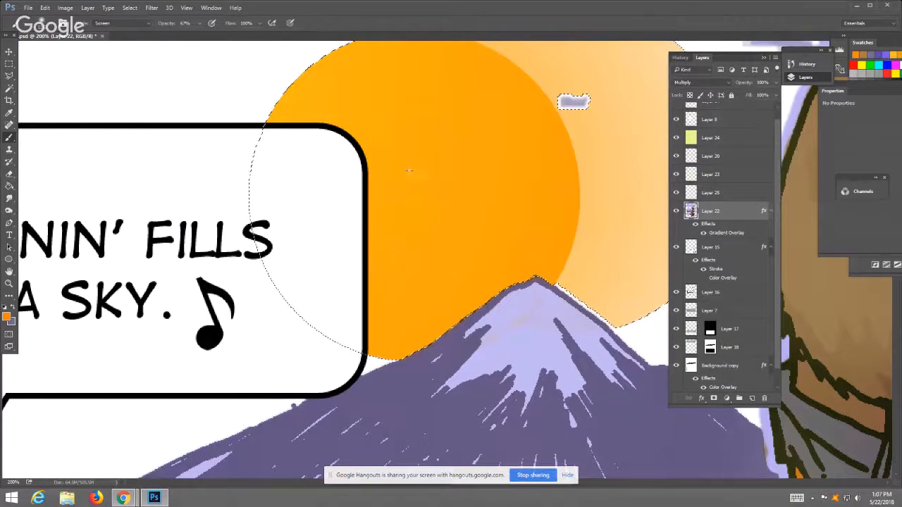
{"action": "left_click", "coordinate": [401, 180]}
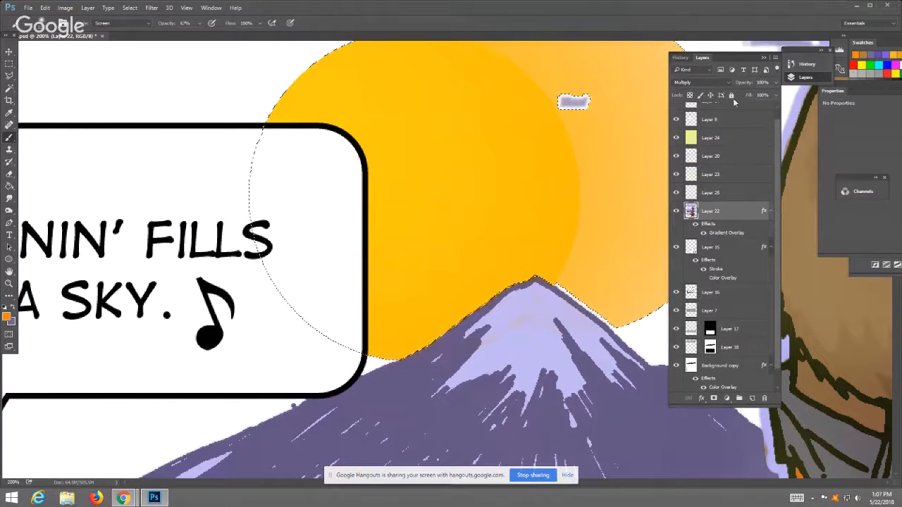
- Delete the three brush strokes and the last Magic Wand selection from the document history
{"action": "left_click", "coordinate": [679, 59]}
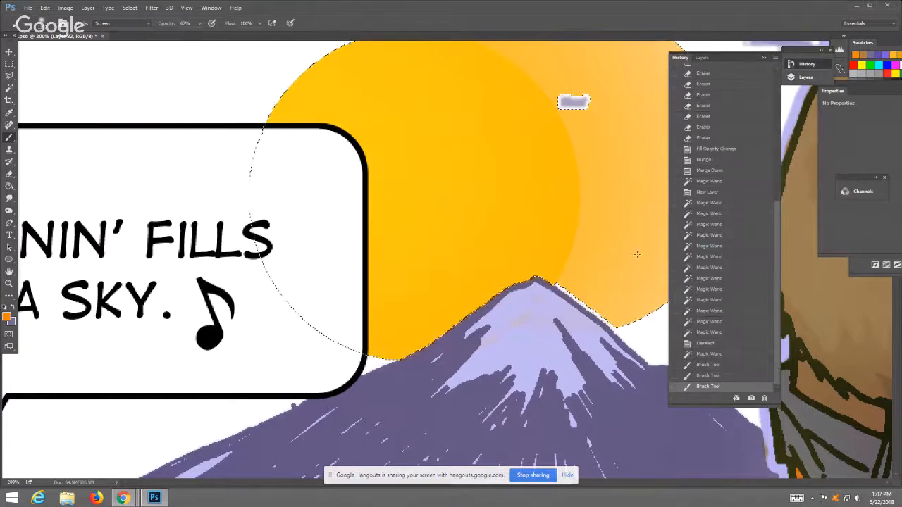
{"action": "left_click", "coordinate": [724, 357]}
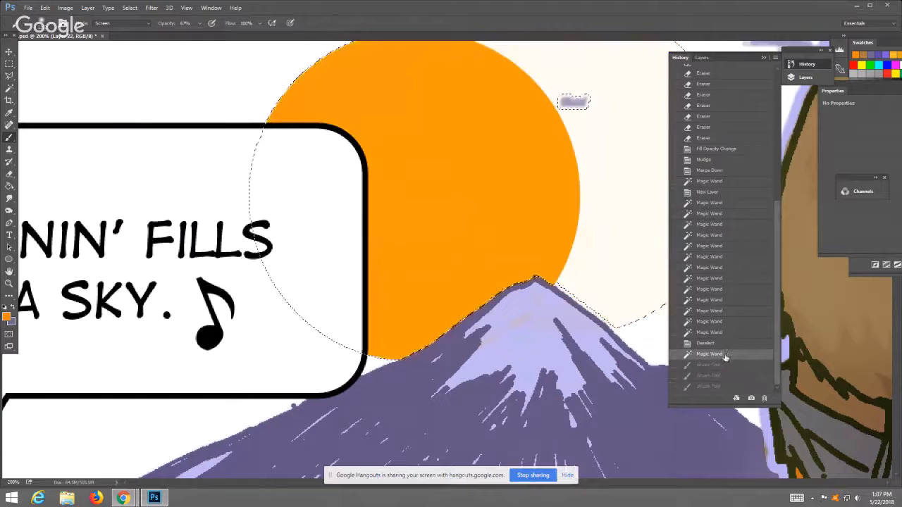
{"action": "left_click", "coordinate": [764, 399]}
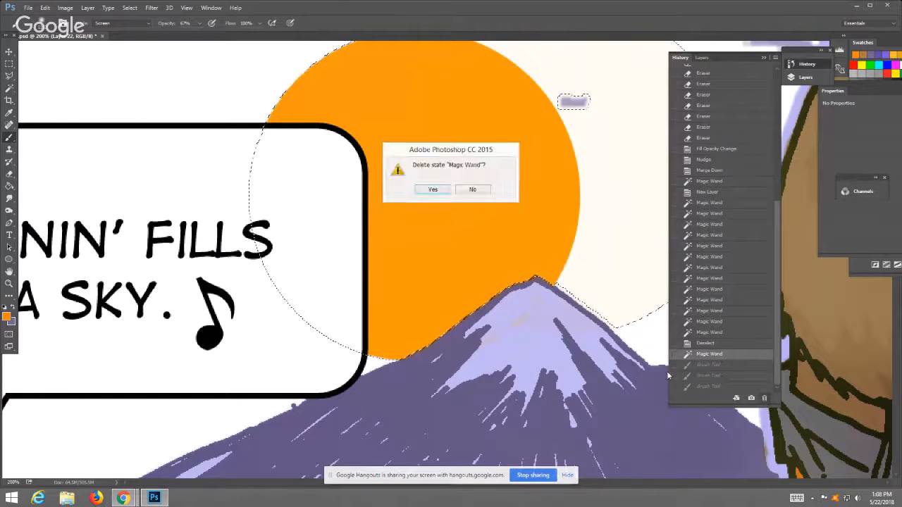
{"action": "left_click", "coordinate": [433, 190]}
- Delete the Merge Down state and everything after it from the history, restoring the sun to its own layer
{"action": "left_click", "coordinate": [9, 283]}
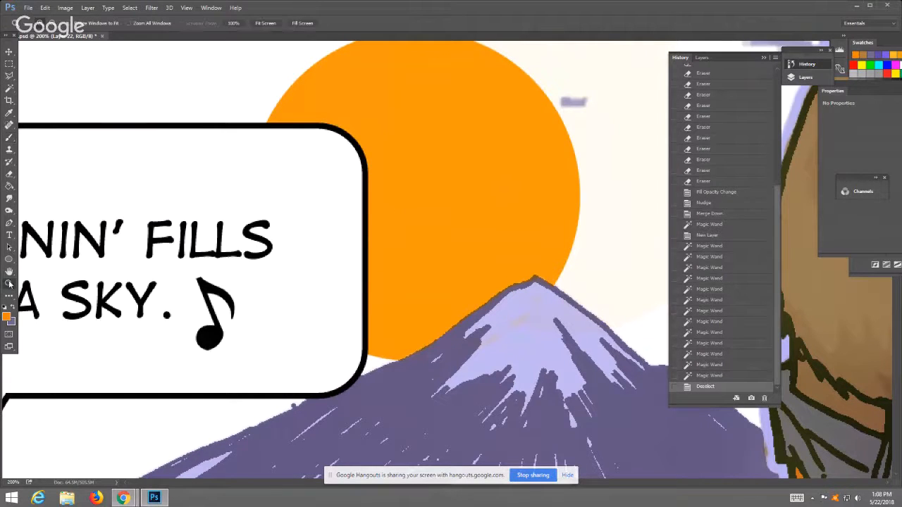
{"action": "left_click", "coordinate": [264, 23]}
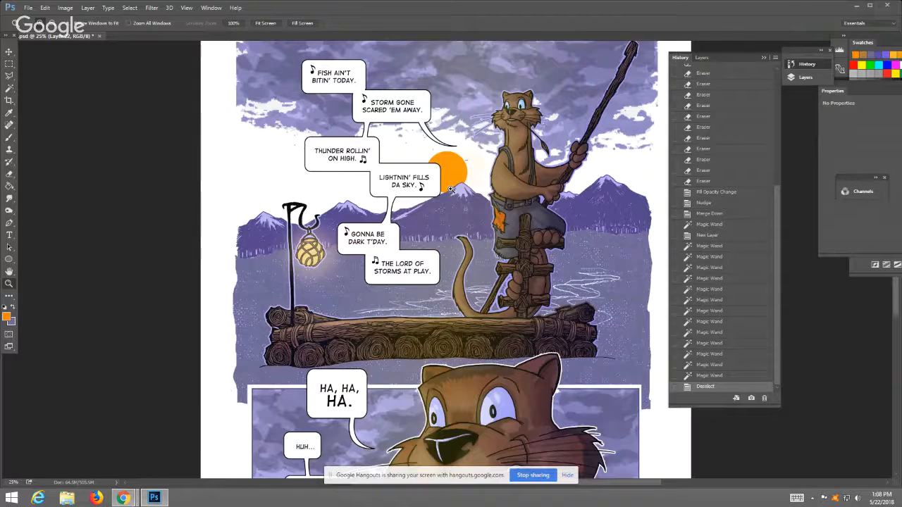
{"action": "left_click", "coordinate": [455, 178]}
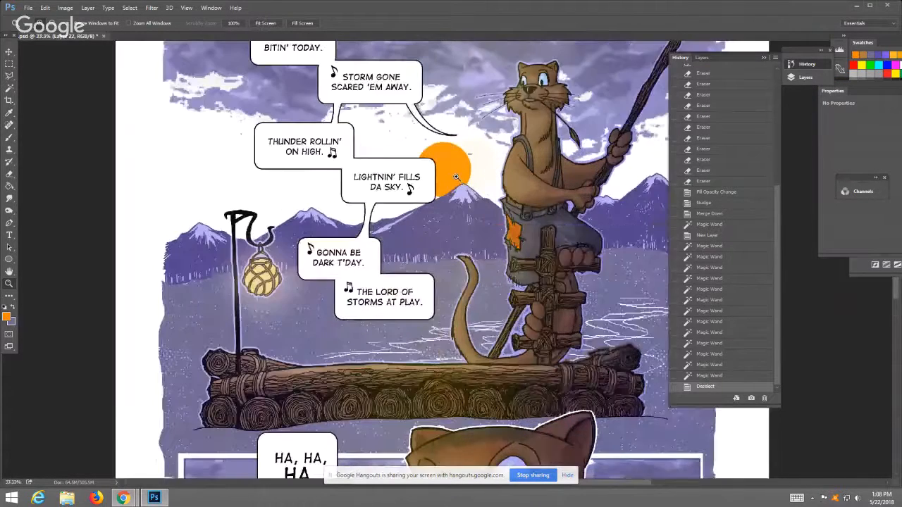
{"action": "left_click", "coordinate": [455, 178]}
{"action": "left_click", "coordinate": [456, 177]}
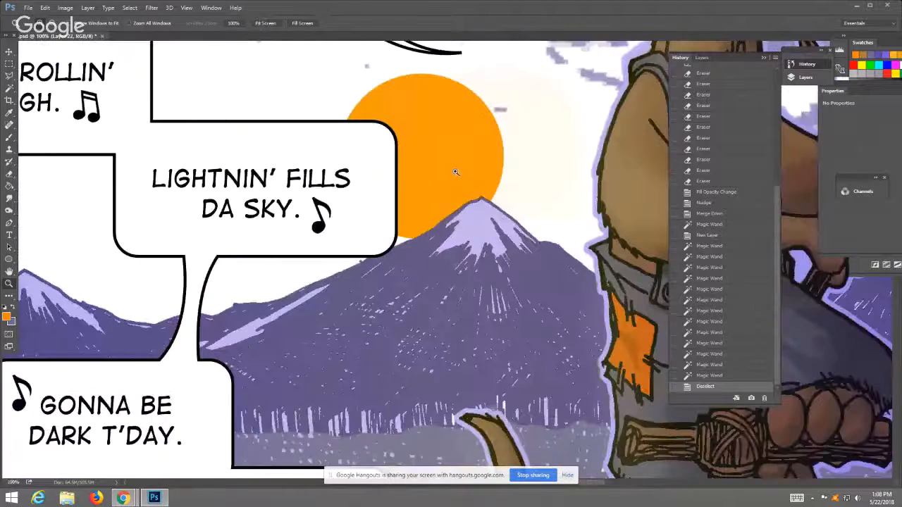
{"action": "left_click", "coordinate": [455, 170]}
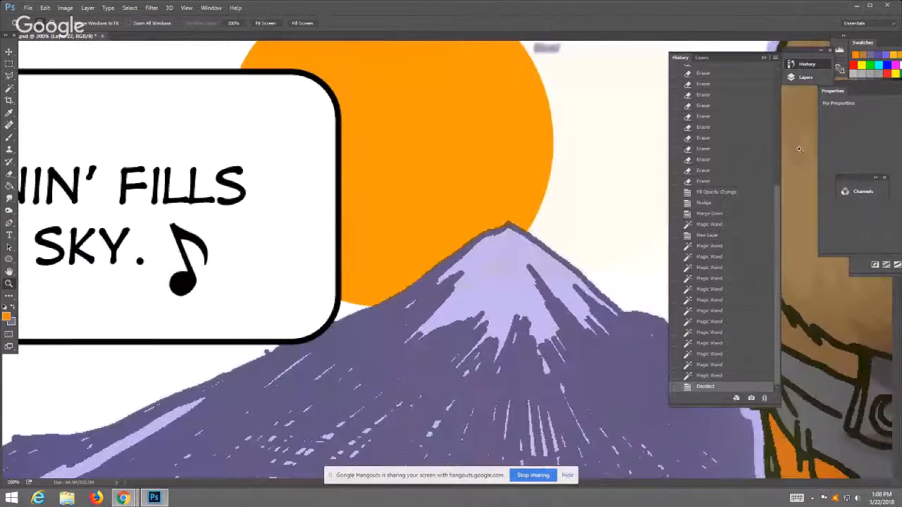
{"action": "left_click", "coordinate": [712, 214]}
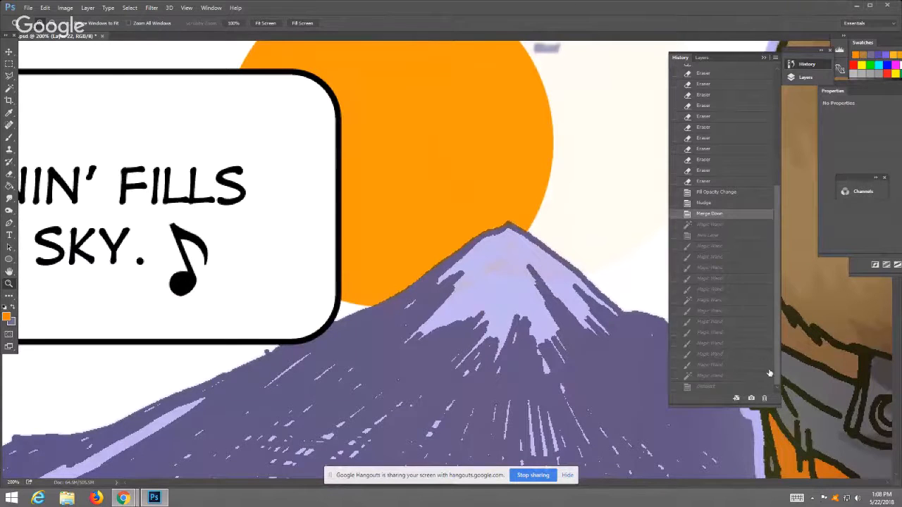
{"action": "left_click", "coordinate": [764, 398]}
{"action": "left_click", "coordinate": [433, 189]}
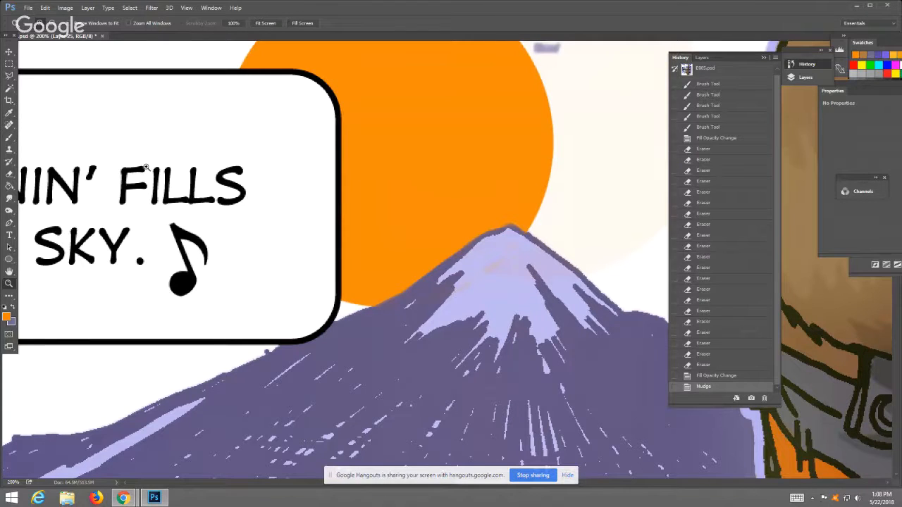
{"action": "left_click", "coordinate": [10, 88]}
{"action": "left_click", "coordinate": [416, 120]}
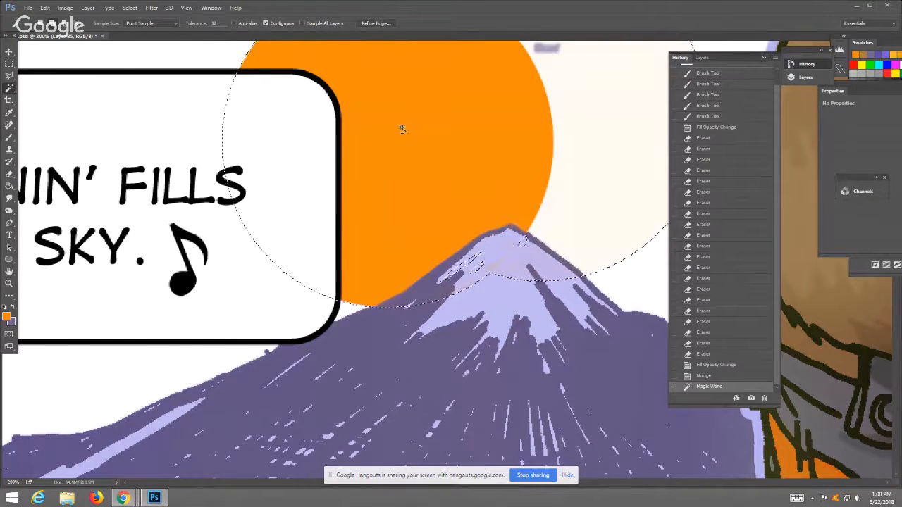
{"action": "left_click_drag", "start_coordinate": [401, 133], "coordinate": [385, 227]}
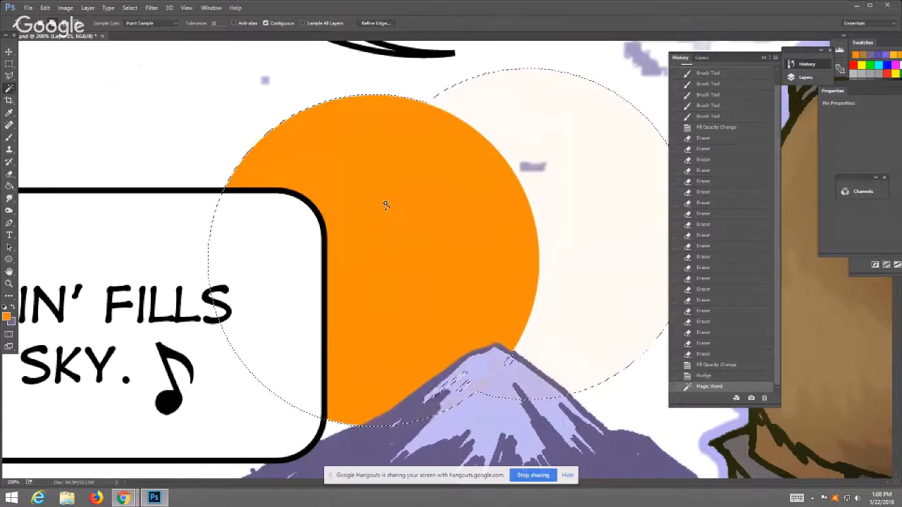
{"action": "left_click", "coordinate": [14, 79]}
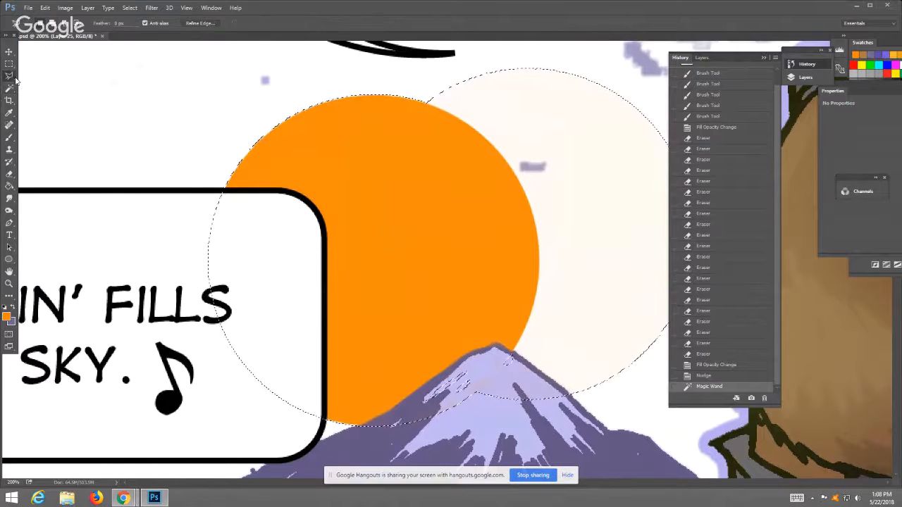
{"action": "right_click", "coordinate": [545, 125]}
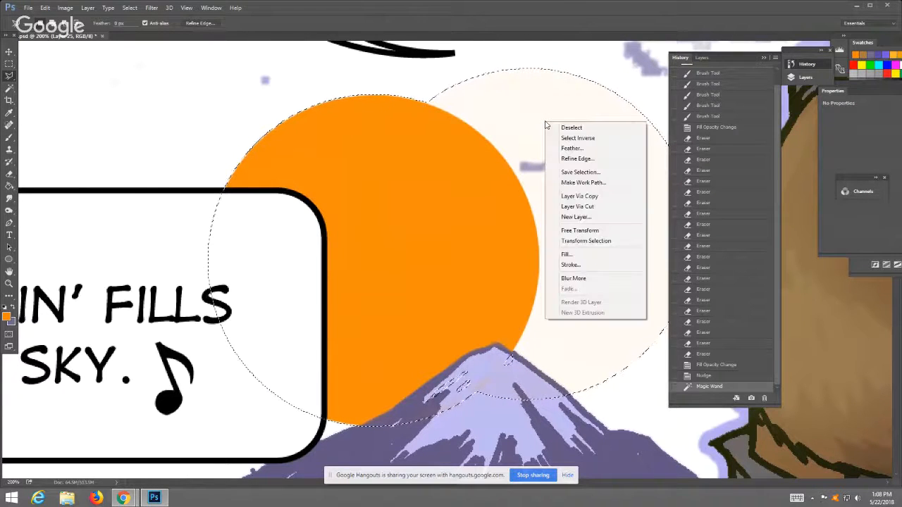
{"action": "left_click", "coordinate": [589, 129]}
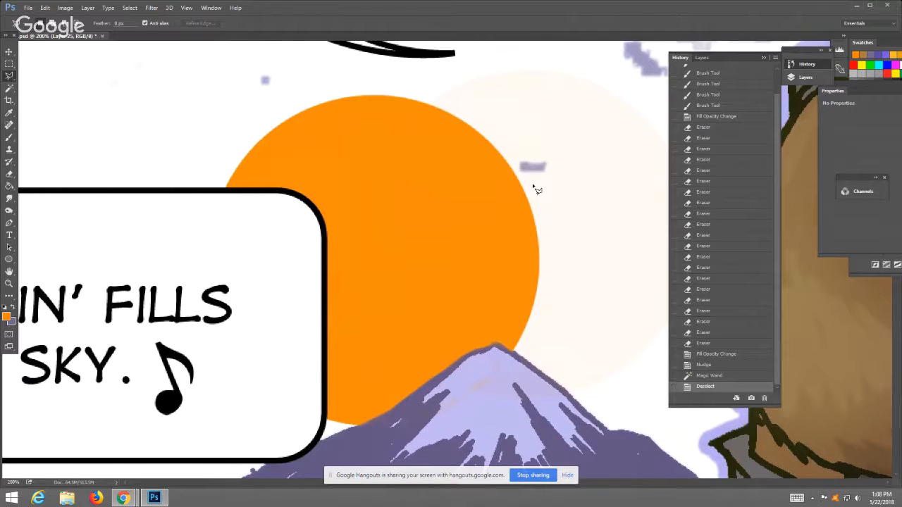
- Switch to the Brush tool and resize its soft round tip to slightly wider than the sun
{"action": "left_click", "coordinate": [8, 139]}
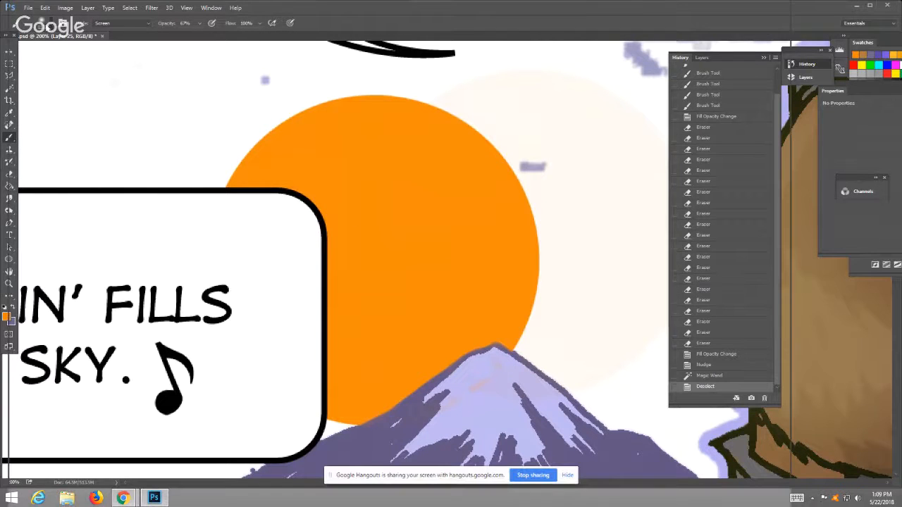
{"action": "left_click", "coordinate": [39, 22]}
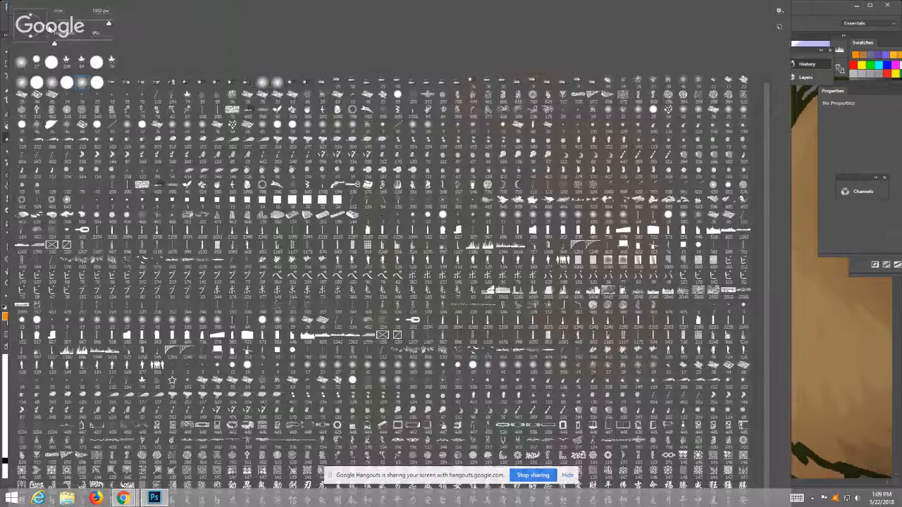
{"action": "left_click", "coordinate": [107, 23]}
{"action": "left_click", "coordinate": [822, 13]}
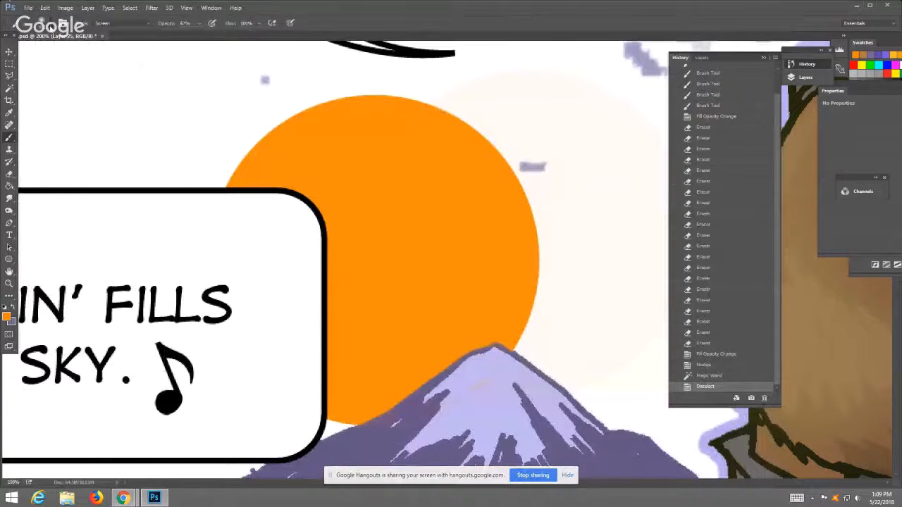
{"action": "left_click", "coordinate": [43, 23]}
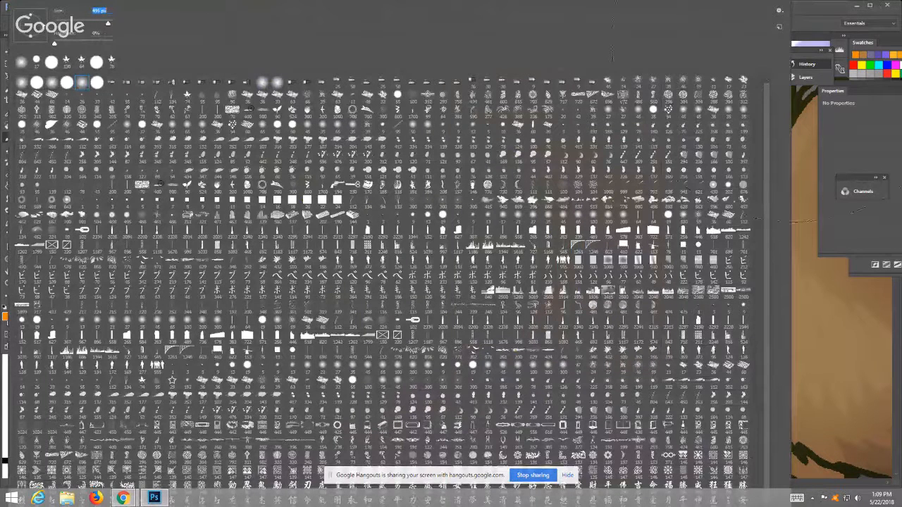
{"action": "left_click", "coordinate": [801, 14]}
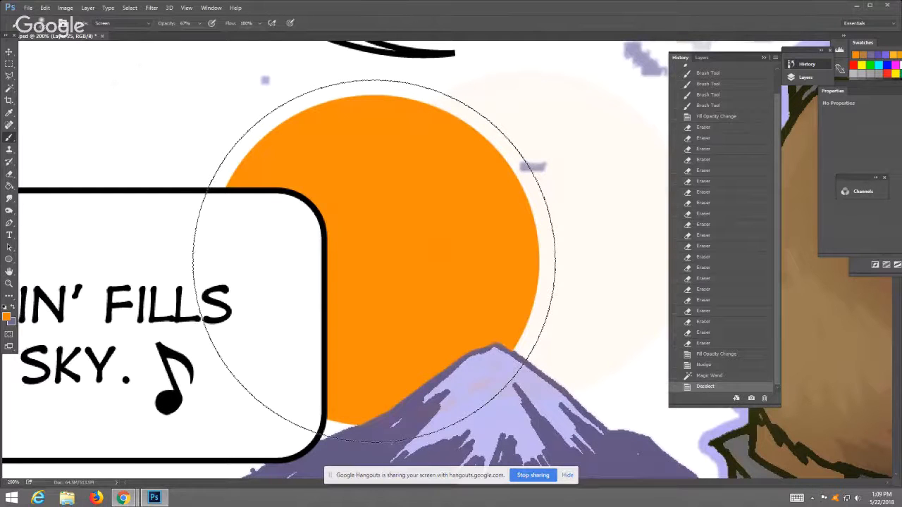
- Dab orange four times over the sun's centre on Layer 25 in Screen mode at 67% opacity to build a glow
{"action": "left_click", "coordinate": [806, 79]}
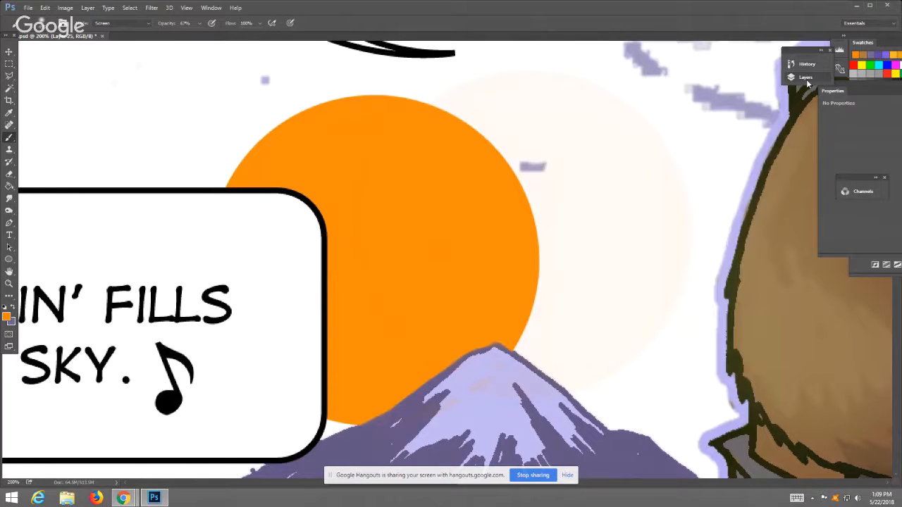
{"action": "left_click", "coordinate": [794, 78]}
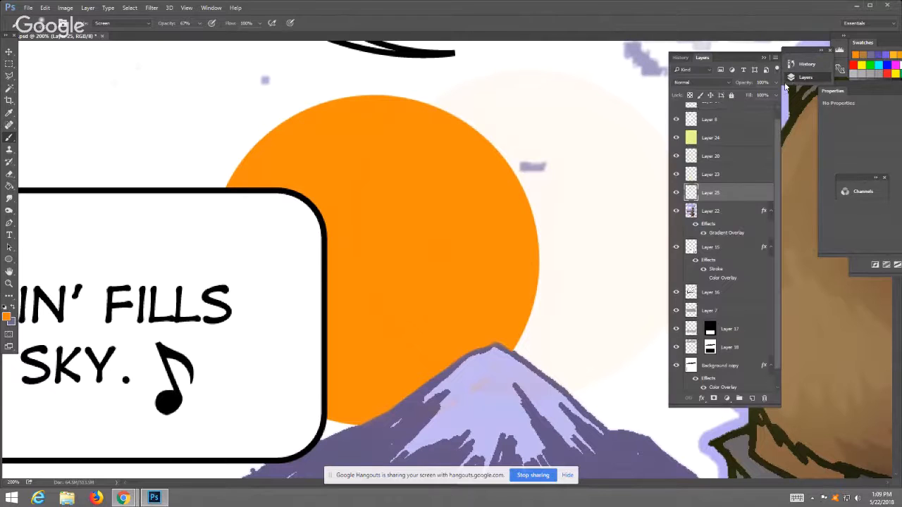
{"action": "left_click", "coordinate": [677, 193]}
{"action": "left_click", "coordinate": [677, 192]}
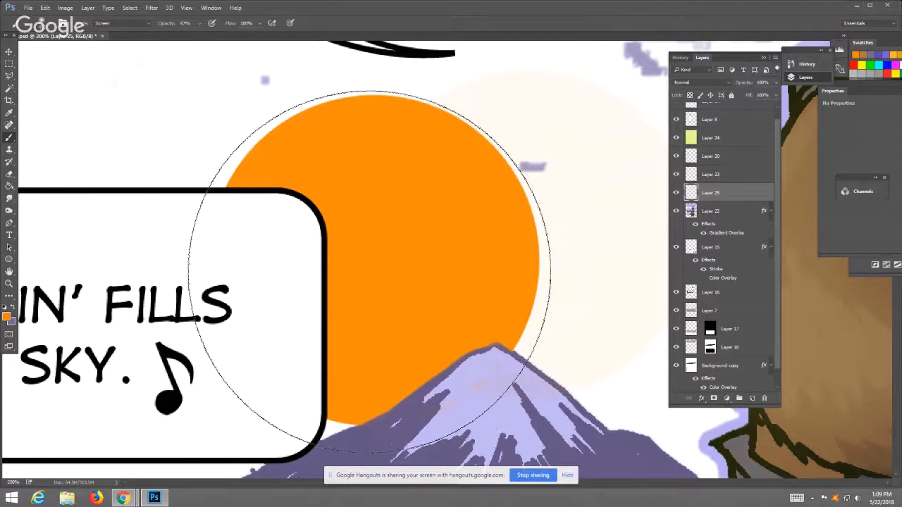
{"action": "left_click", "coordinate": [369, 268]}
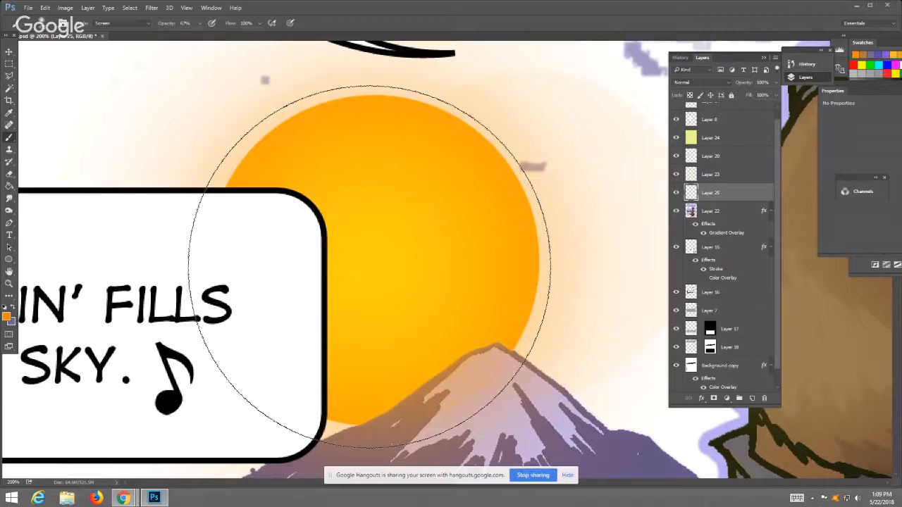
{"action": "left_click", "coordinate": [369, 267]}
{"action": "left_click", "coordinate": [369, 267]}
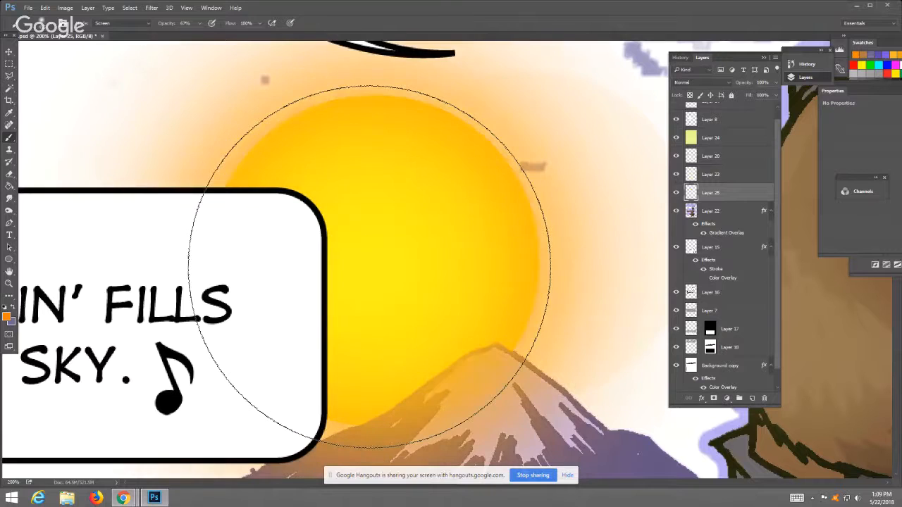
{"action": "left_click", "coordinate": [370, 267]}
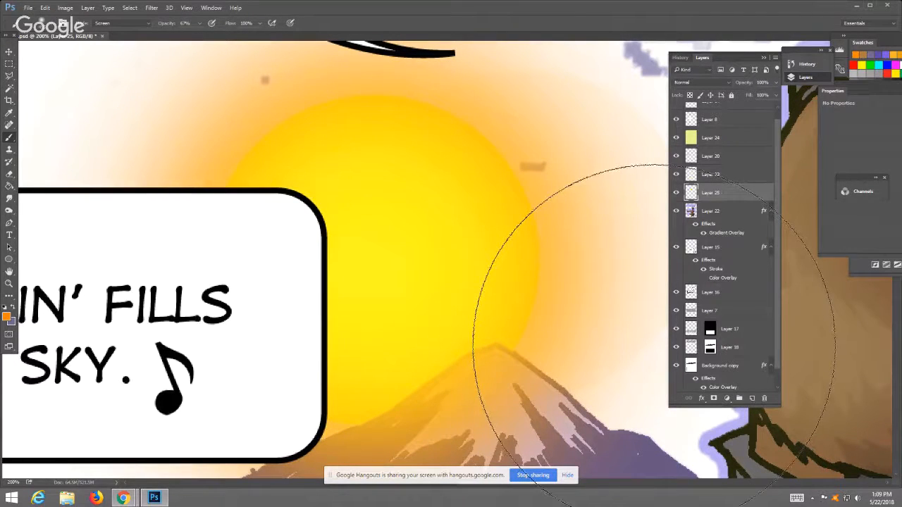
- Switch to the Eraser tool and give it a soft round tip for cleaning up the glow around the sun
{"action": "left_click", "coordinate": [9, 284]}
{"action": "left_click", "coordinate": [267, 25]}
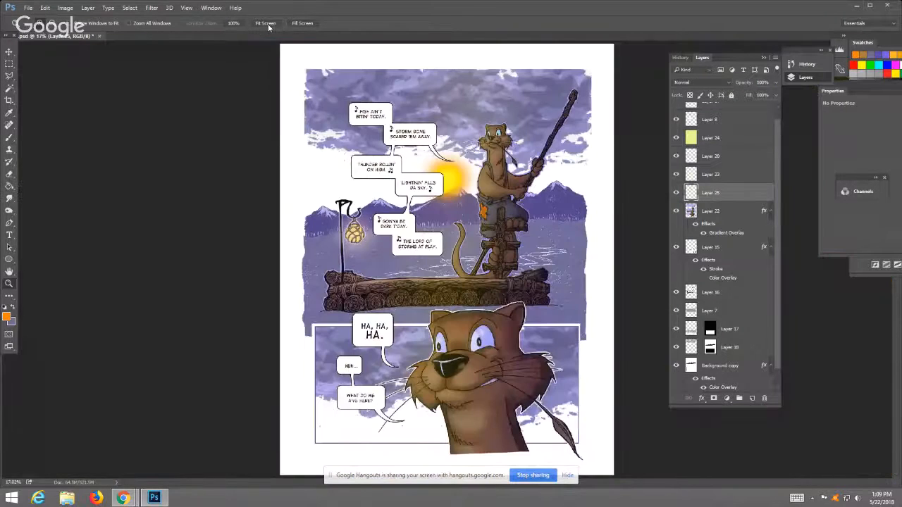
{"action": "left_click_drag", "start_coordinate": [447, 161], "coordinate": [454, 166]}
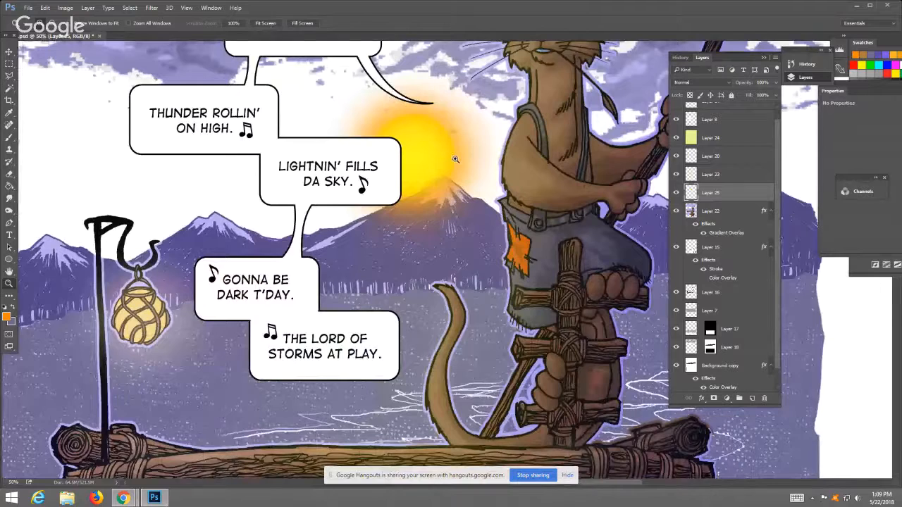
{"action": "left_click", "coordinate": [265, 23]}
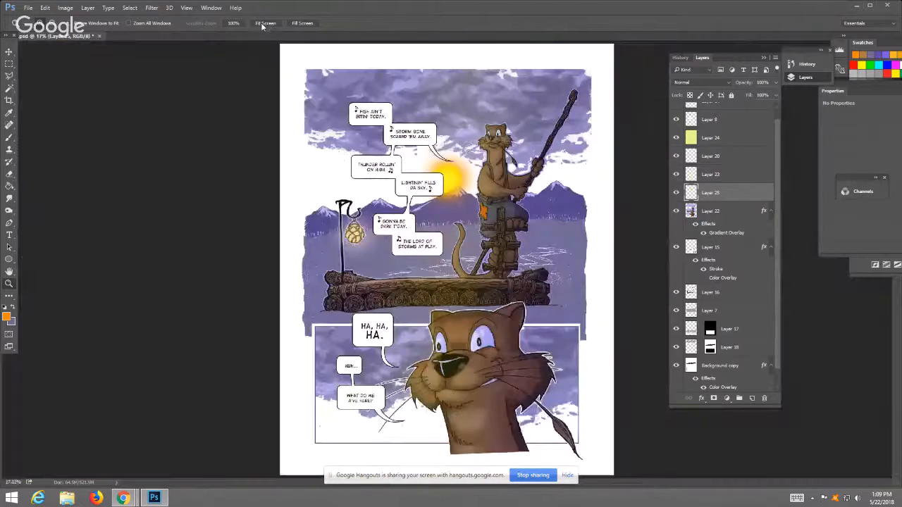
{"action": "left_click", "coordinate": [356, 115]}
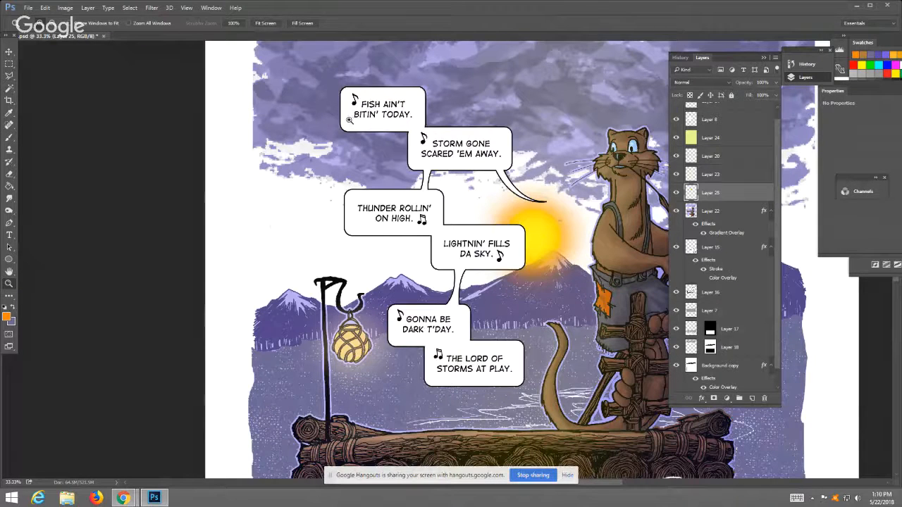
{"action": "left_click", "coordinate": [566, 240]}
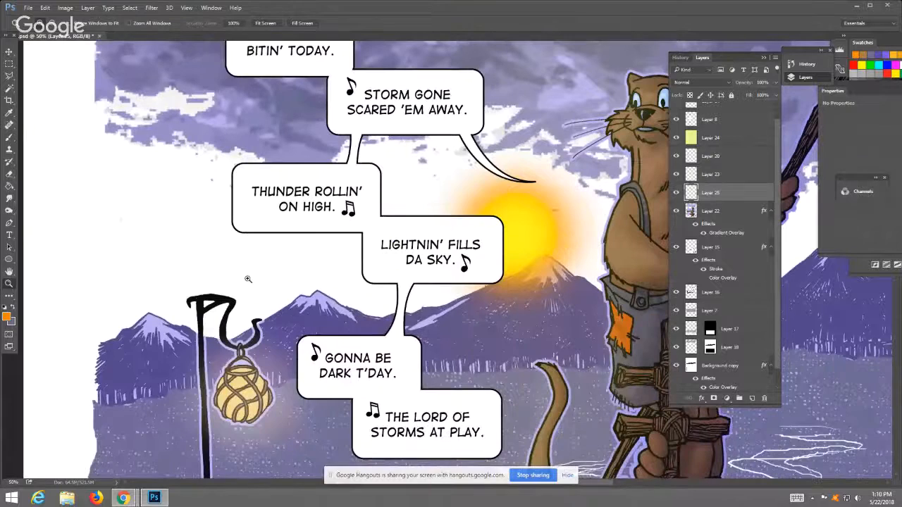
{"action": "key", "text": "b"}
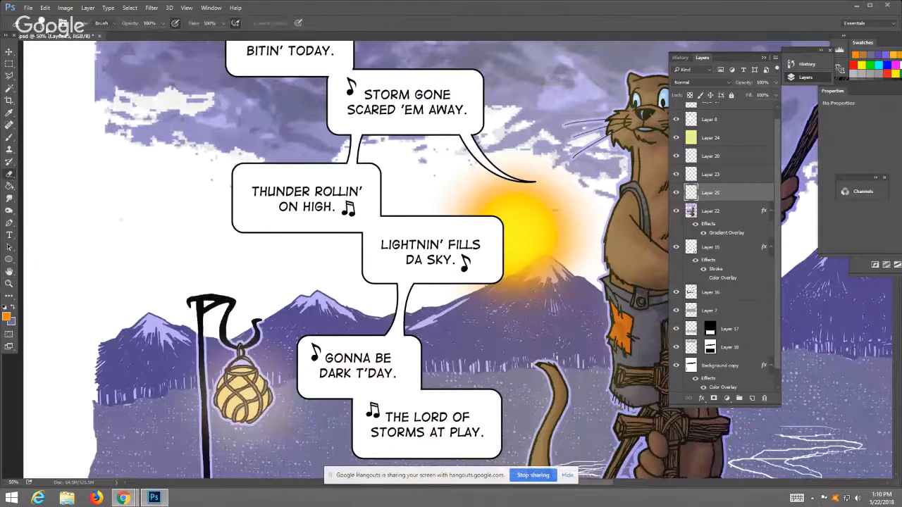
{"action": "right_click", "coordinate": [117, 89]}
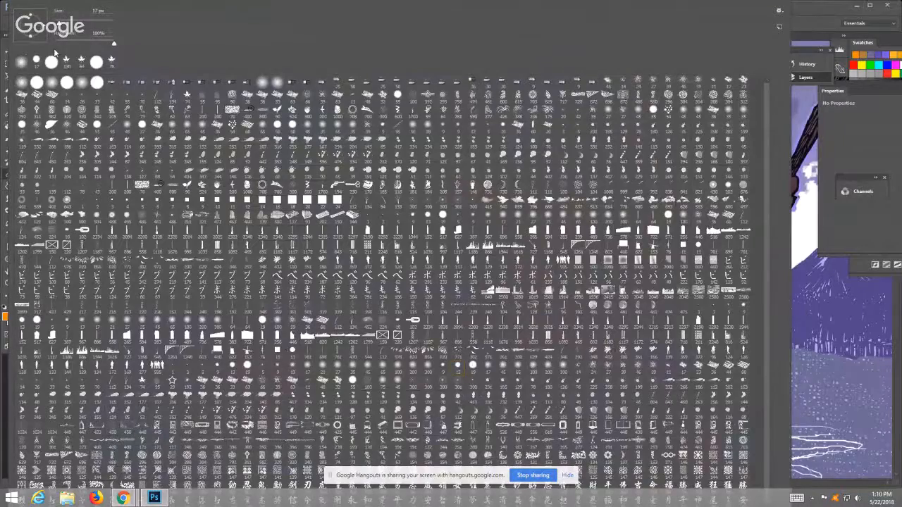
{"action": "left_click", "coordinate": [82, 83]}
{"action": "left_click", "coordinate": [822, 20]}
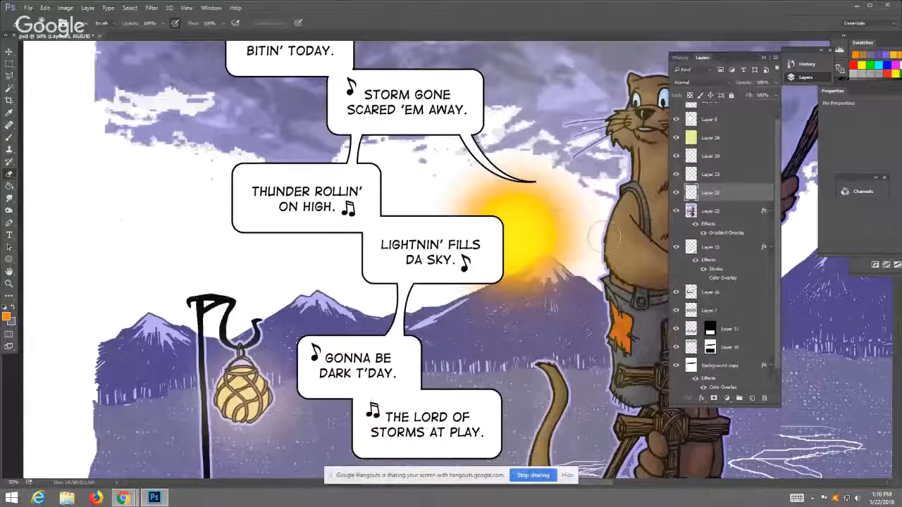
- Set the eraser's opacity to 50% and erase the orange glow that spills over the mountain below the sun
{"action": "left_click", "coordinate": [161, 23]}
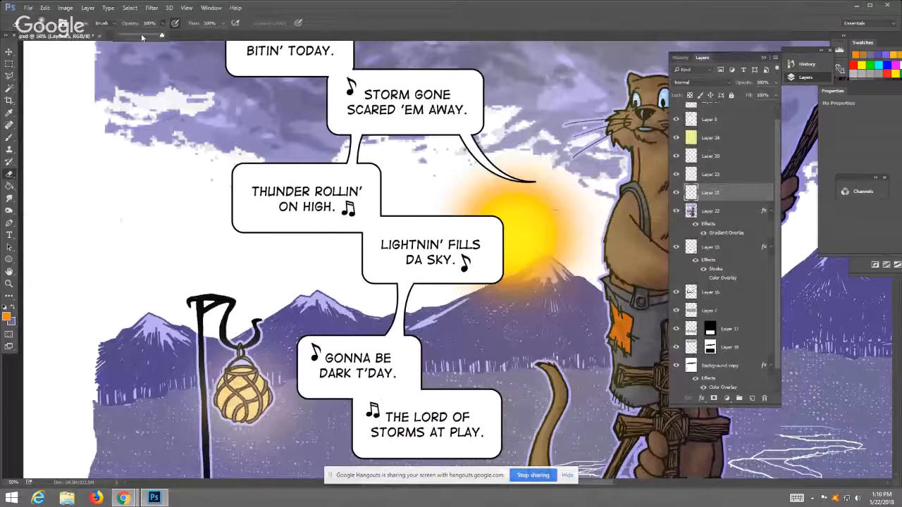
{"action": "left_click", "coordinate": [141, 36]}
{"action": "left_click", "coordinate": [506, 302]}
{"action": "mouse_move", "coordinate": [505, 301]}
{"action": "left_mouse_down"}
{"action": "mouse_move", "coordinate": [552, 271]}
{"action": "mouse_move", "coordinate": [542, 276]}
{"action": "mouse_move", "coordinate": [549, 283]}
{"action": "mouse_move", "coordinate": [481, 307]}
{"action": "mouse_move", "coordinate": [558, 291]}
{"action": "mouse_move", "coordinate": [582, 225]}
{"action": "mouse_move", "coordinate": [563, 187]}
{"action": "mouse_move", "coordinate": [543, 174]}
{"action": "mouse_move", "coordinate": [491, 173]}
{"action": "mouse_move", "coordinate": [450, 207]}
{"action": "mouse_move", "coordinate": [442, 229]}
{"action": "mouse_move", "coordinate": [485, 178]}
{"action": "mouse_move", "coordinate": [445, 231]}
{"action": "mouse_move", "coordinate": [449, 241]}
{"action": "mouse_move", "coordinate": [471, 186]}
{"action": "mouse_move", "coordinate": [468, 196]}
{"action": "mouse_move", "coordinate": [496, 243]}
{"action": "left_mouse_up"}
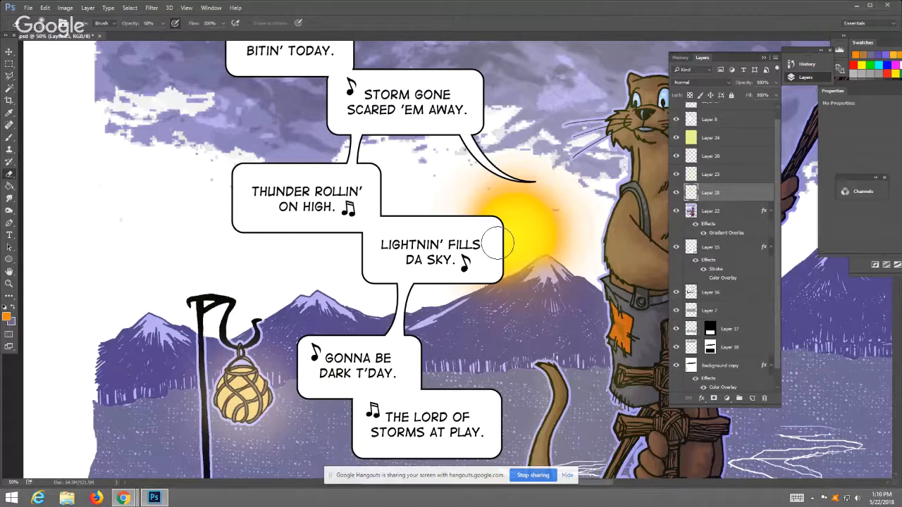
{"action": "double_click", "coordinate": [749, 191]}
{"action": "left_click", "coordinate": [612, 283]}
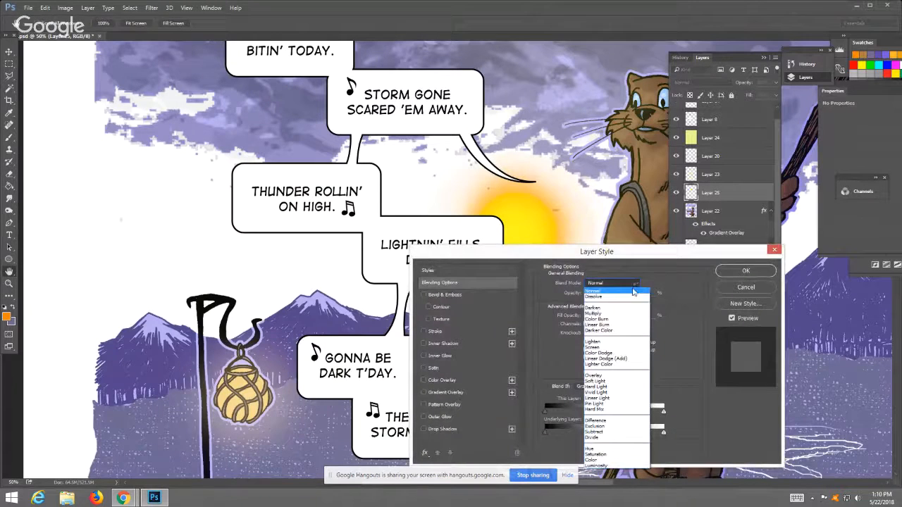
{"action": "left_click", "coordinate": [605, 347]}
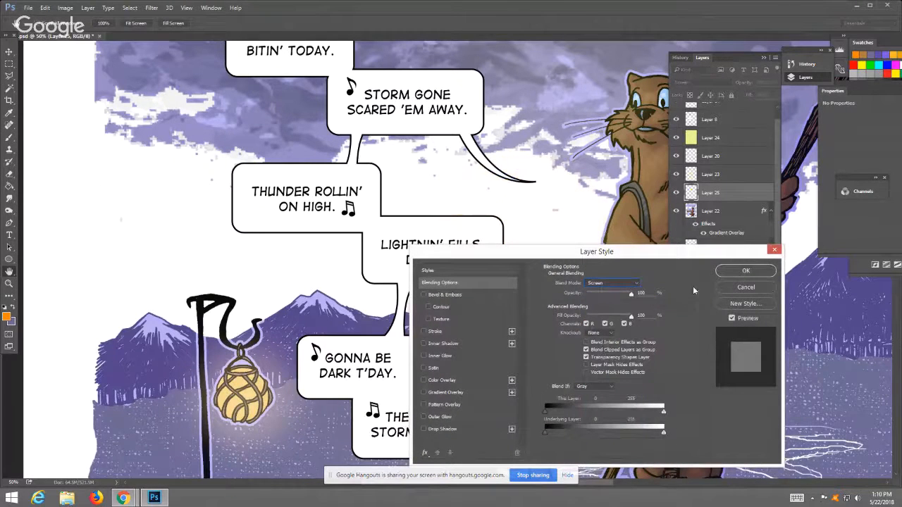
{"action": "left_click", "coordinate": [774, 251]}
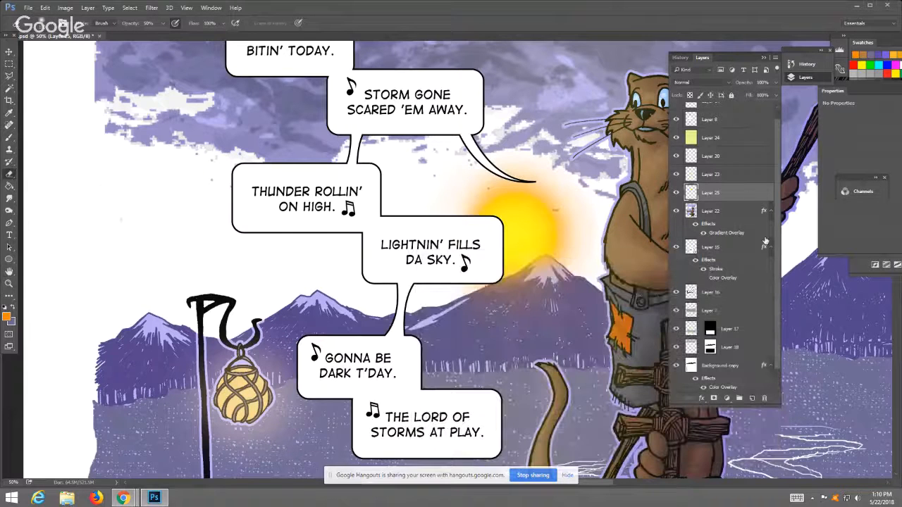
- Duplicate Layer 25 under the suggested name Layer 25 copy
{"action": "right_click", "coordinate": [747, 190]}
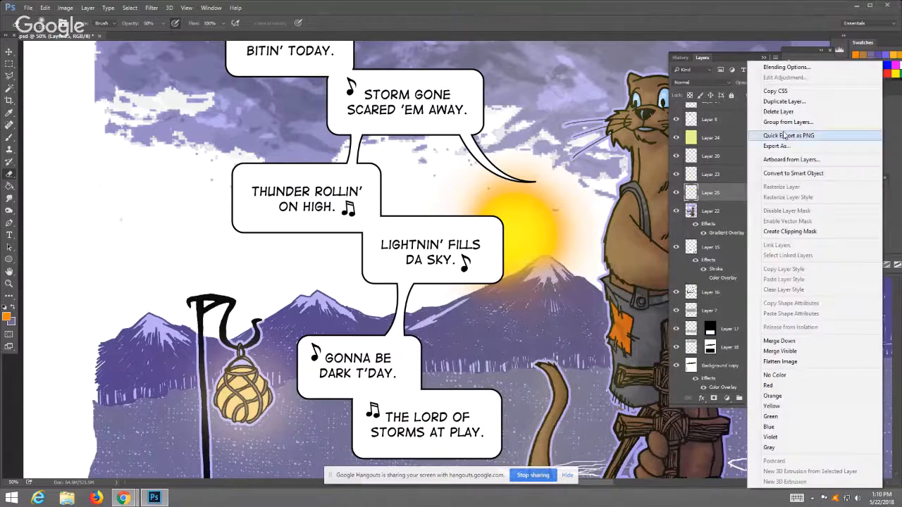
{"action": "left_click", "coordinate": [767, 105]}
{"action": "left_click", "coordinate": [532, 155]}
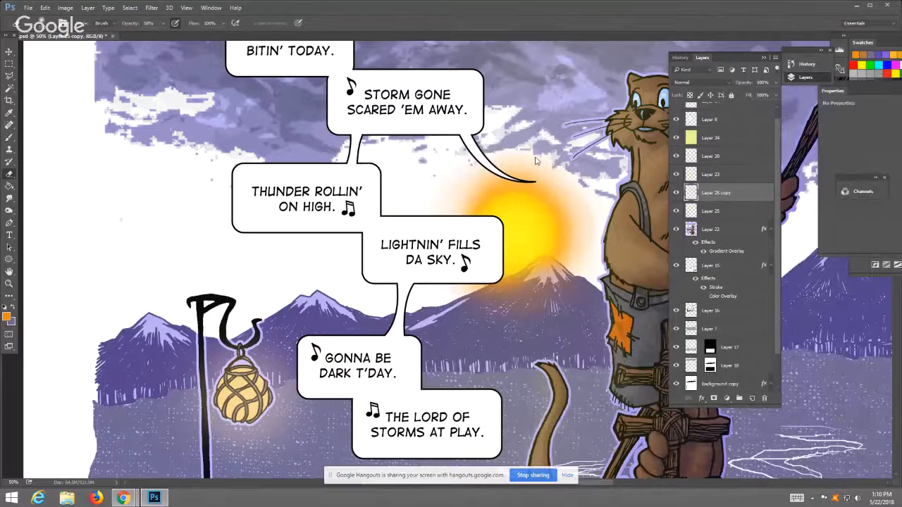
- Set Layer 25 copy's blend mode to Screen and its opacity to 42%
{"action": "double_click", "coordinate": [750, 194]}
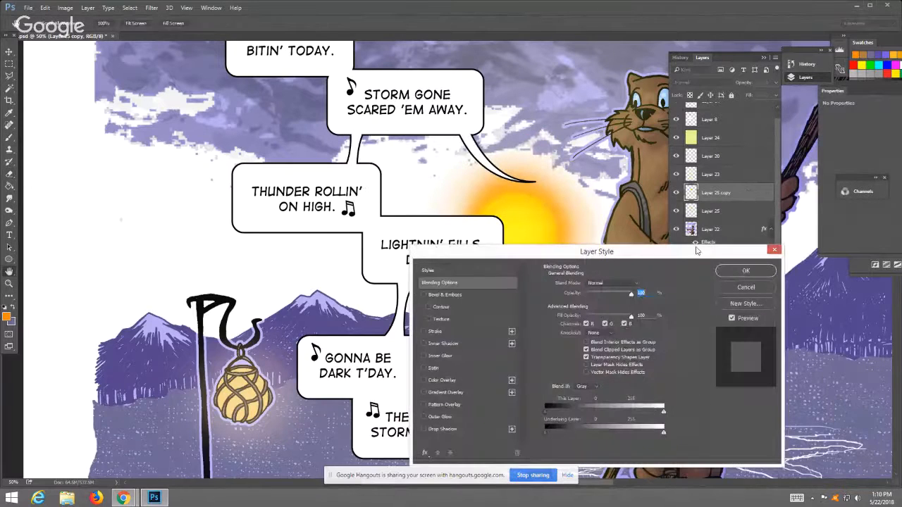
{"action": "left_click", "coordinate": [637, 283]}
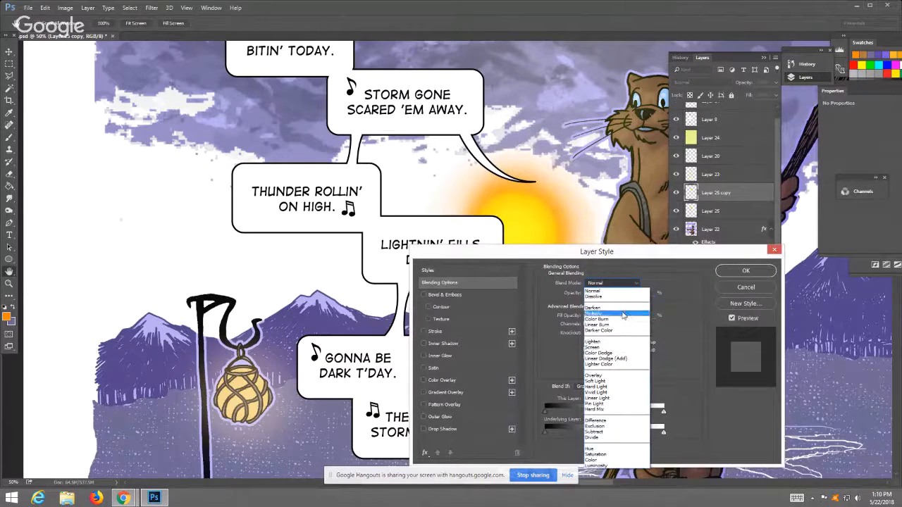
{"action": "left_click", "coordinate": [615, 348]}
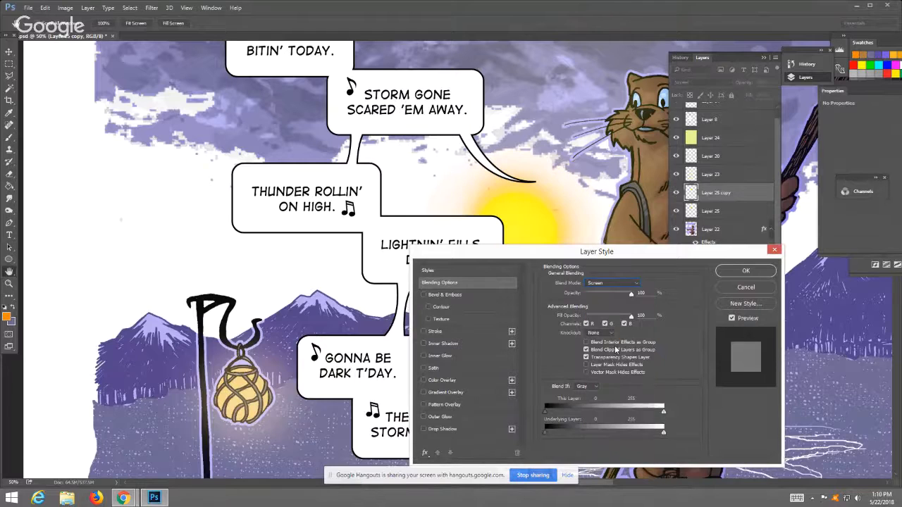
{"action": "left_click", "coordinate": [604, 293]}
{"action": "left_click", "coordinate": [744, 270]}
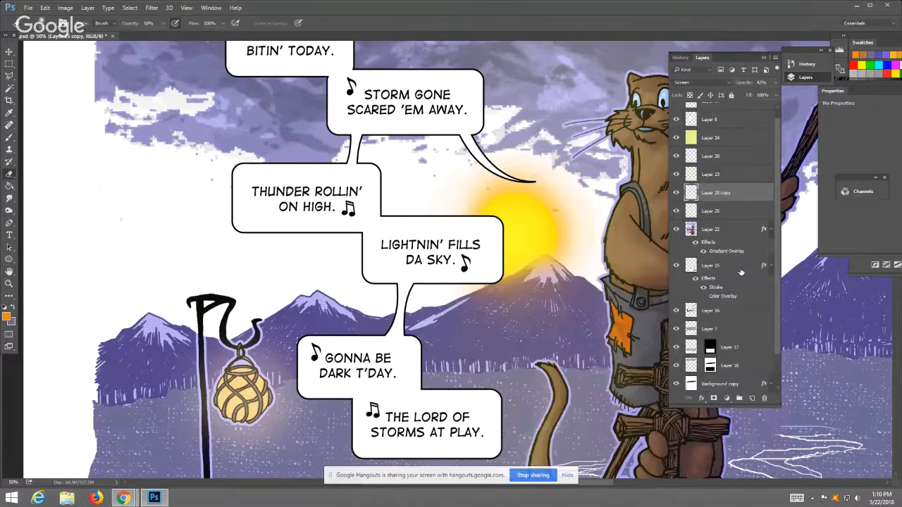
- Merge Layer 25 copy down into Layer 25 and erase more of the glow over the mountain below the sun
{"action": "left_click", "coordinate": [88, 8]}
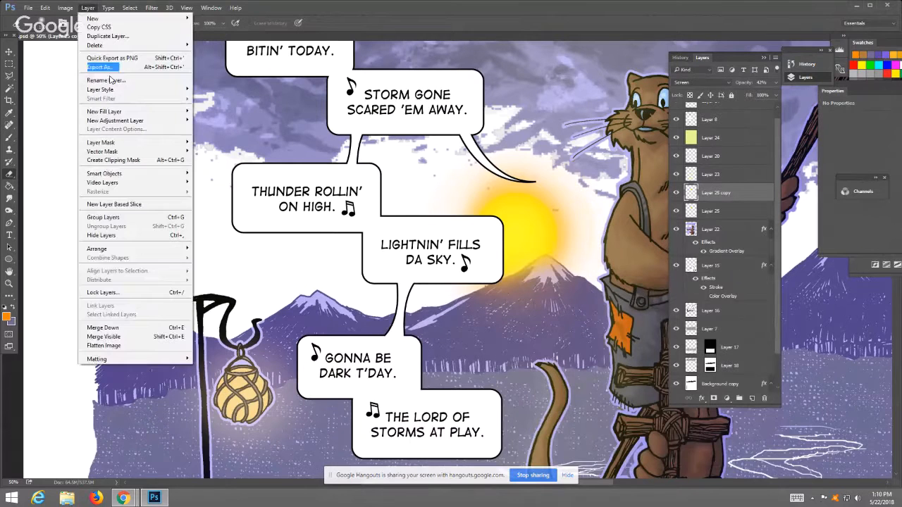
{"action": "left_click", "coordinate": [149, 328]}
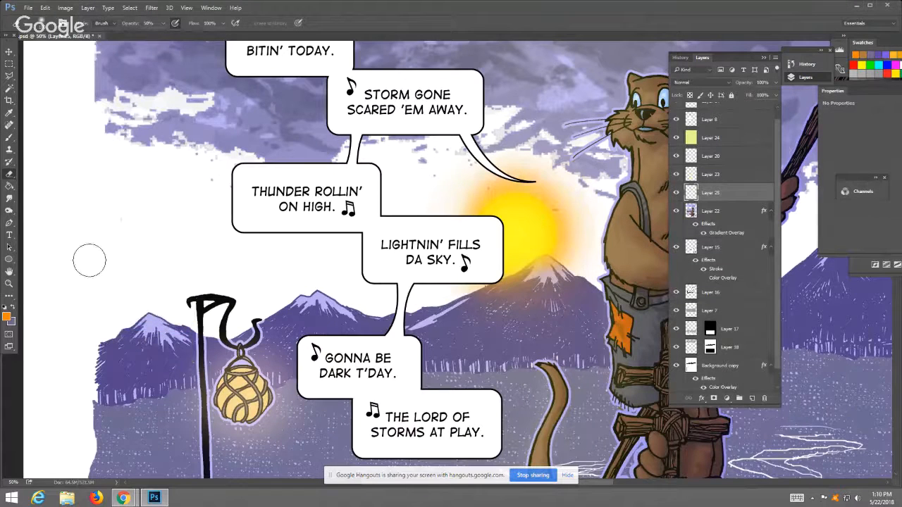
{"action": "mouse_move", "coordinate": [520, 296]}
{"action": "left_mouse_down"}
{"action": "mouse_move", "coordinate": [545, 281]}
{"action": "mouse_move", "coordinate": [501, 299]}
{"action": "left_mouse_up"}
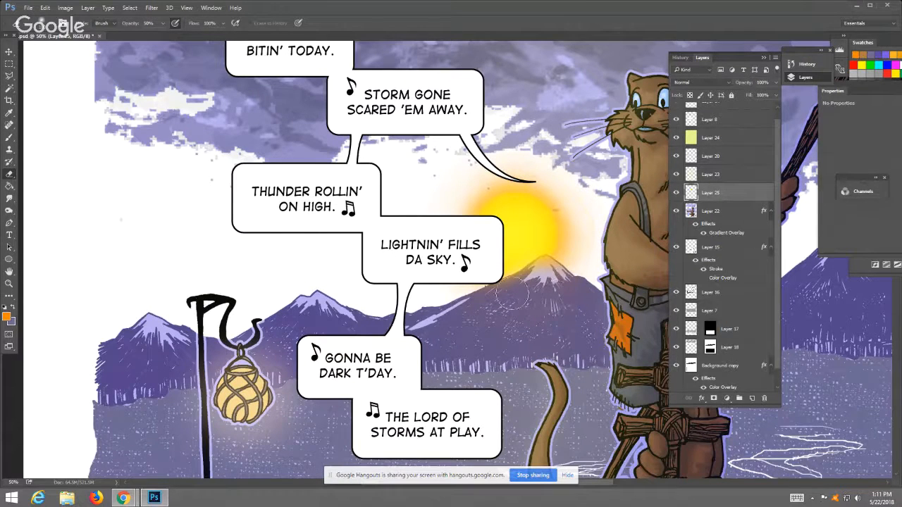
- Compare the page with and without Layer 23 and Layer 25, and examine the sun both close up and at full-page view
{"action": "left_click", "coordinate": [9, 284]}
{"action": "left_click", "coordinate": [272, 24]}
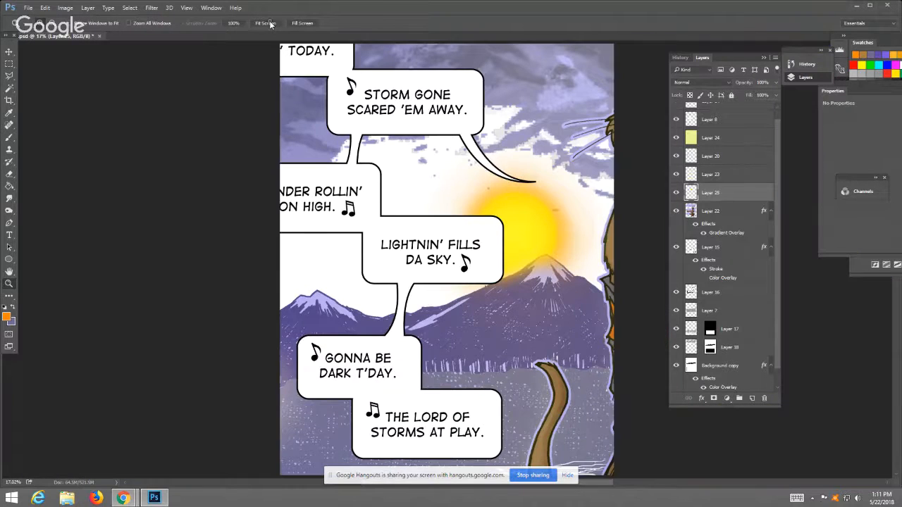
{"action": "left_click", "coordinate": [427, 172]}
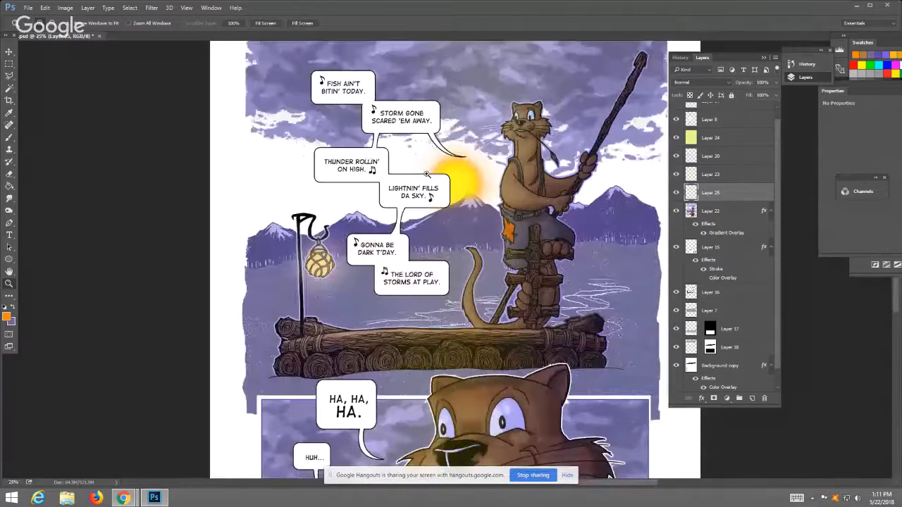
{"action": "left_click", "coordinate": [676, 175]}
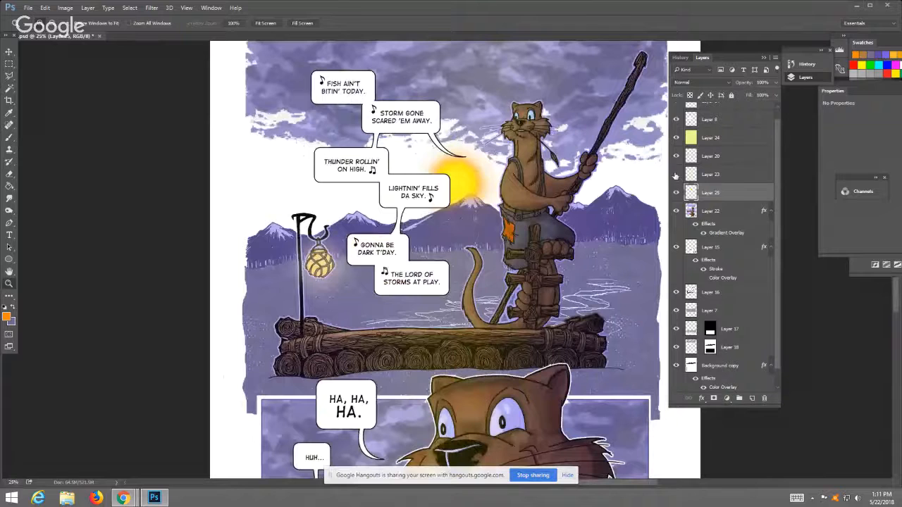
{"action": "left_click", "coordinate": [676, 175]}
{"action": "left_click", "coordinate": [676, 193]}
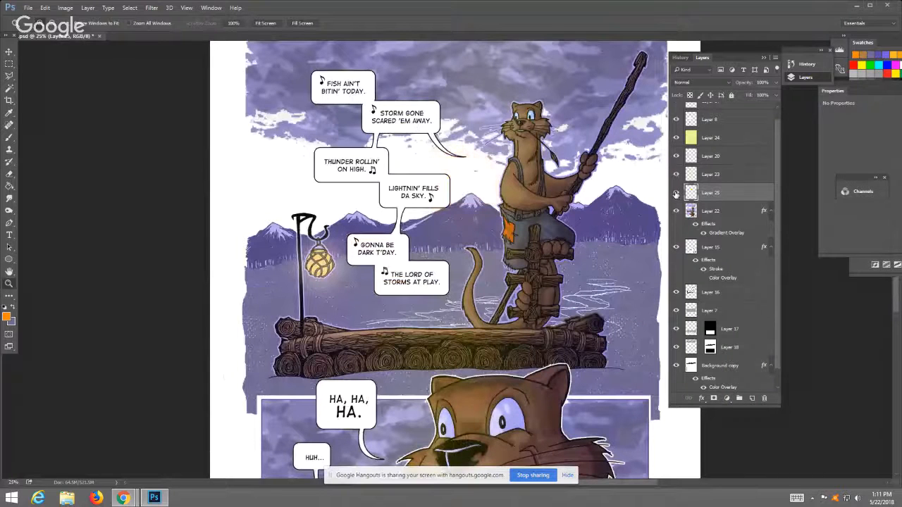
{"action": "left_click", "coordinate": [676, 193]}
{"action": "left_click", "coordinate": [474, 223]}
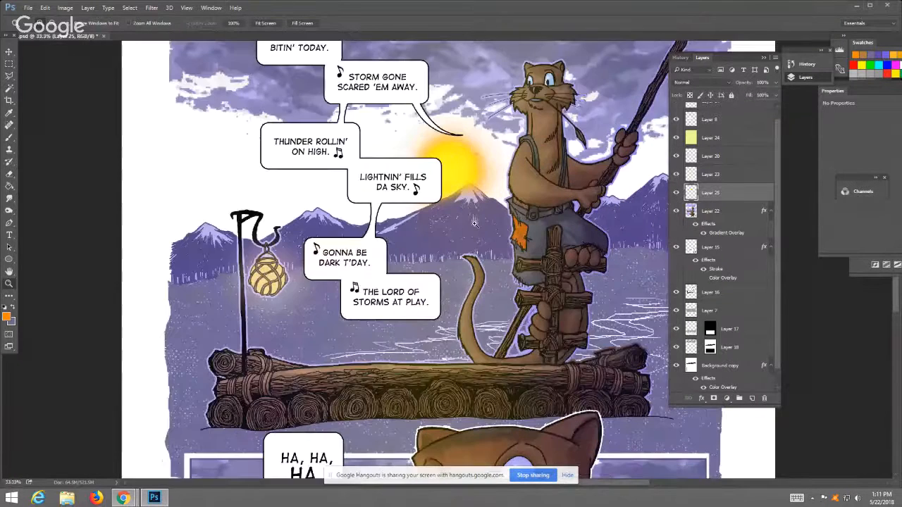
{"action": "left_click", "coordinate": [474, 223]}
{"action": "key", "text": "ctrl+0"}
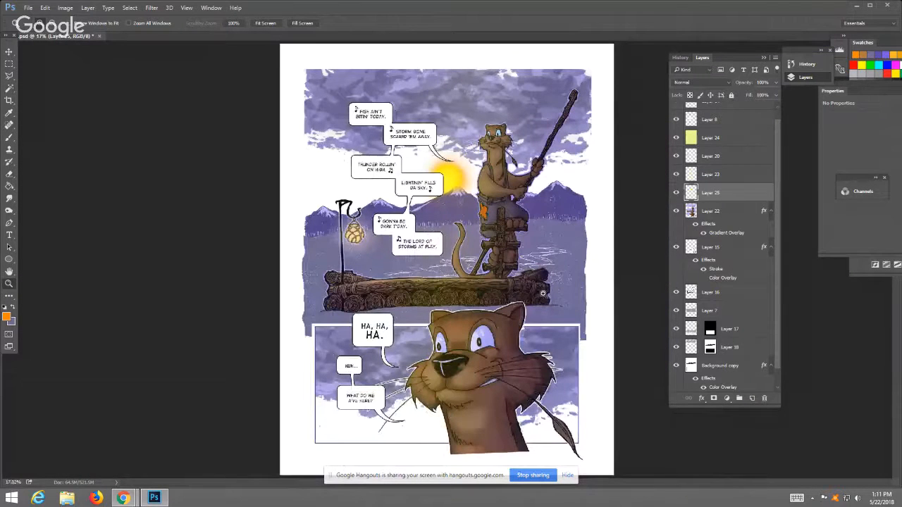
- Hide and reshow Layer 22 and Layer 15 to check their artwork, and review Layer 15's layer style settings
{"action": "left_click", "coordinate": [675, 213]}
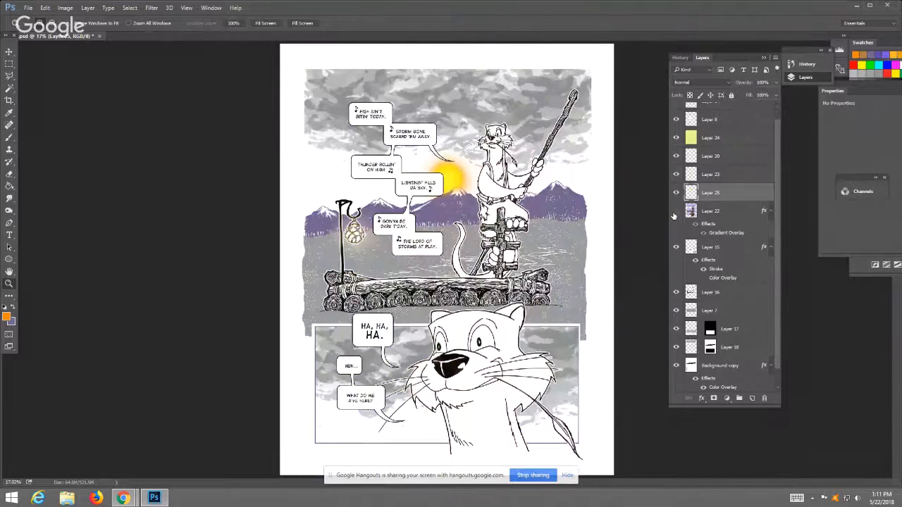
{"action": "left_click", "coordinate": [674, 213]}
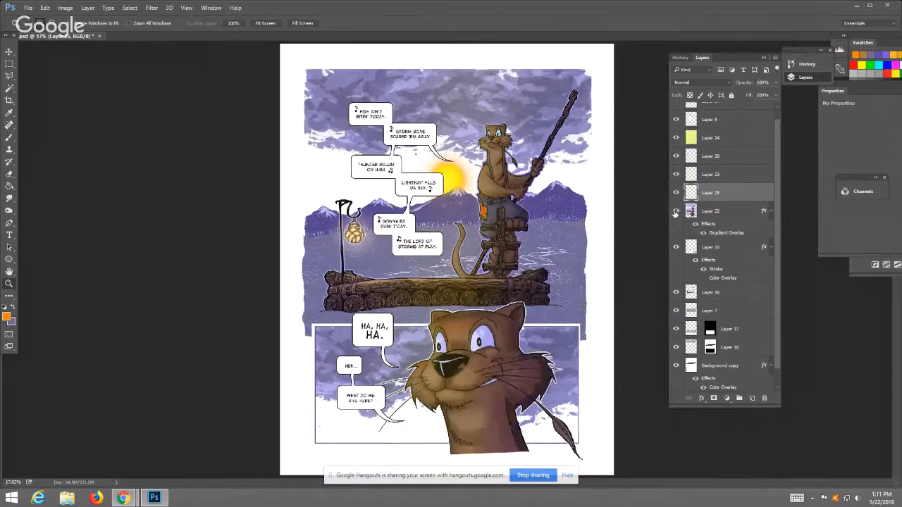
{"action": "left_click", "coordinate": [675, 247]}
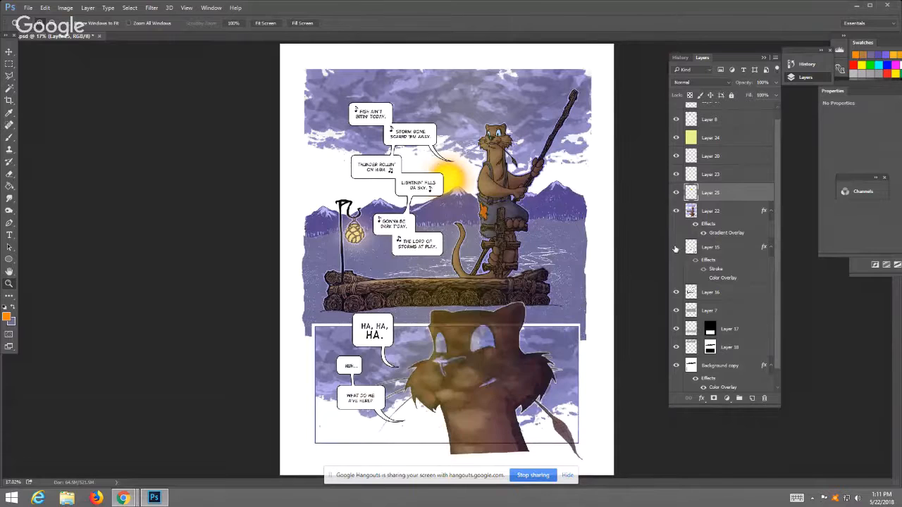
{"action": "left_click", "coordinate": [675, 247]}
{"action": "double_click", "coordinate": [732, 250]}
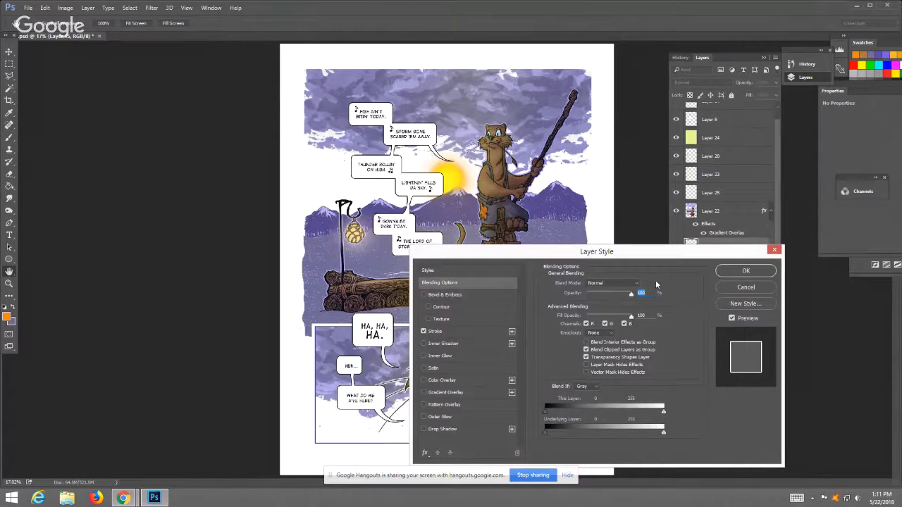
{"action": "left_click", "coordinate": [736, 270]}
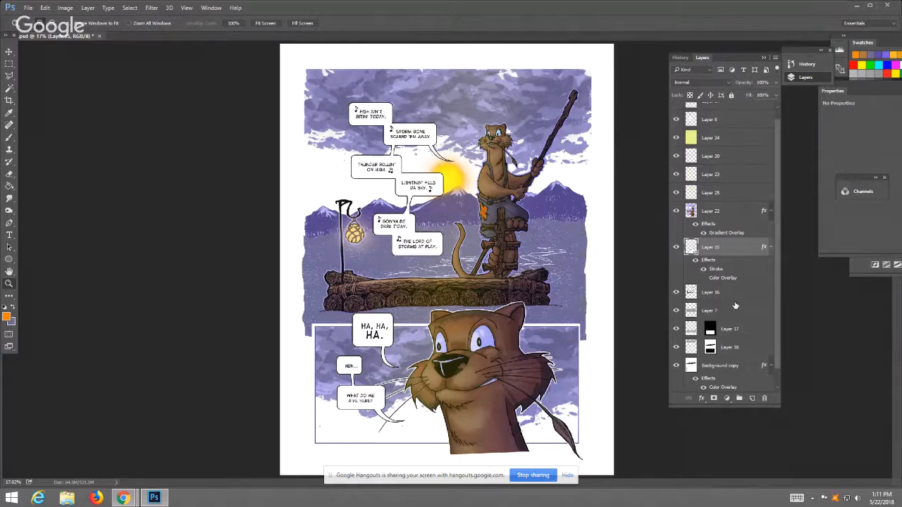
- Check what Layer 7 holds and add a Color Overlay effect to it with Screen blend mode and 76% opacity
{"action": "left_click", "coordinate": [676, 311]}
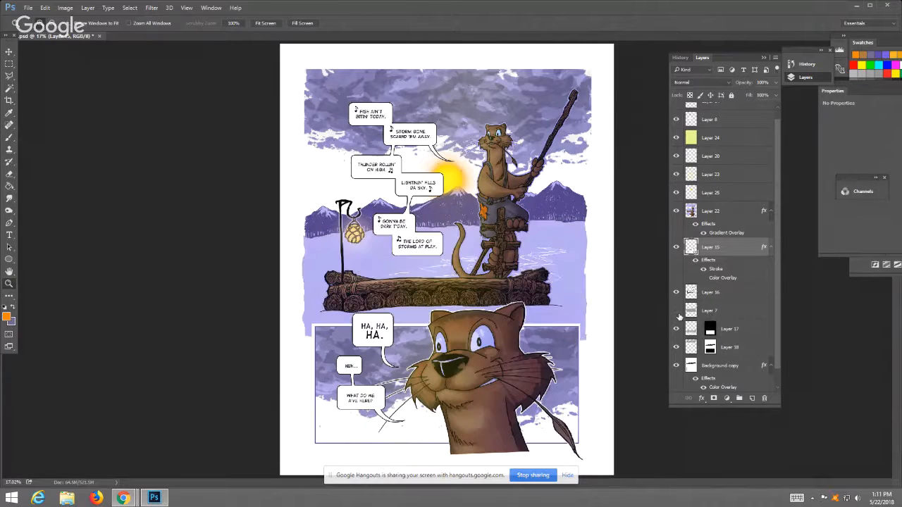
{"action": "left_click", "coordinate": [676, 310]}
{"action": "left_click", "coordinate": [746, 313]}
{"action": "key", "text": "h"}
{"action": "double_click", "coordinate": [746, 312]}
{"action": "left_click", "coordinate": [746, 303]}
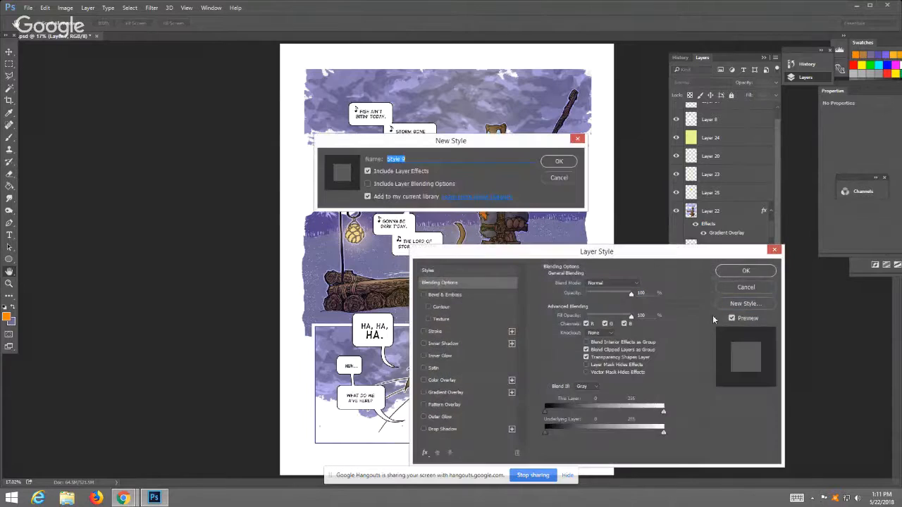
{"action": "left_click", "coordinate": [577, 139]}
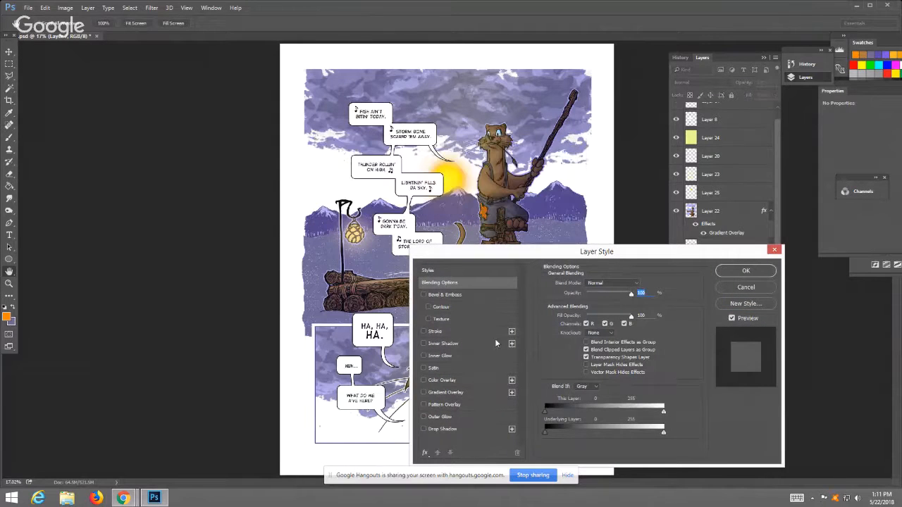
{"action": "left_click", "coordinate": [424, 380]}
{"action": "left_click", "coordinate": [444, 380]}
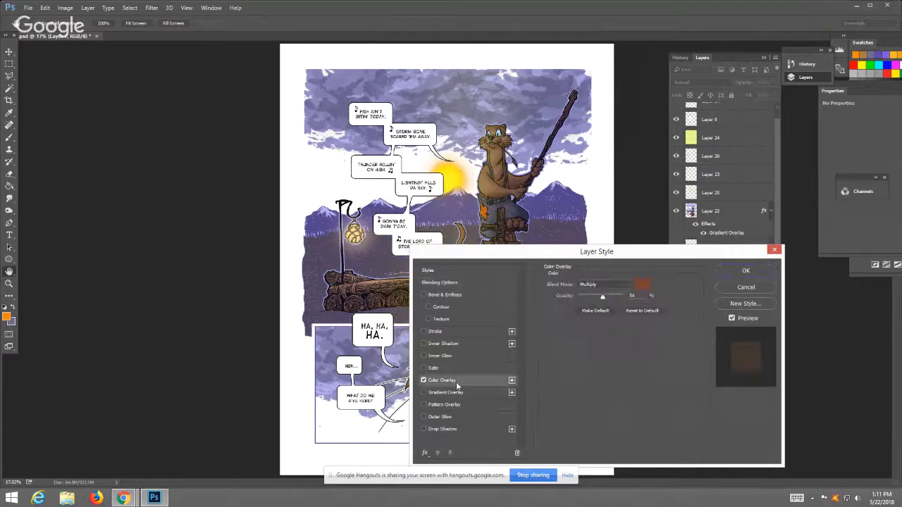
{"action": "left_click", "coordinate": [604, 284]}
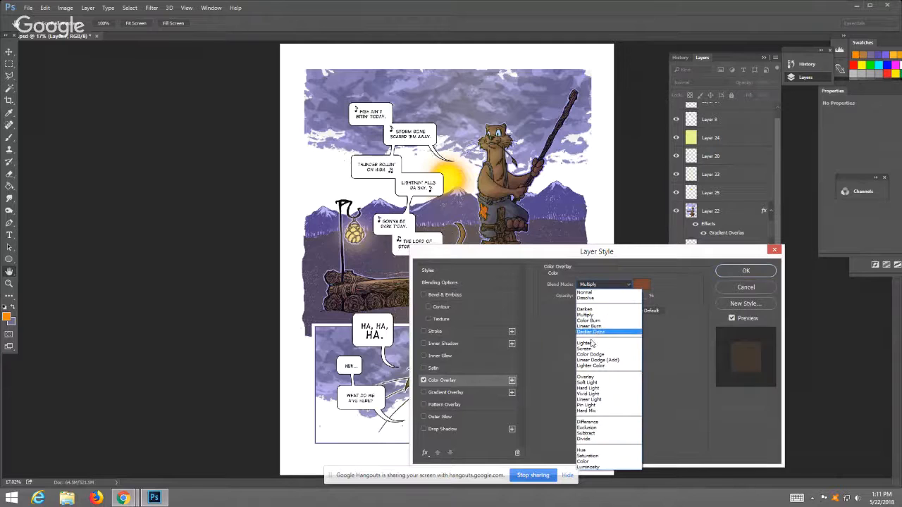
{"action": "left_click", "coordinate": [590, 349]}
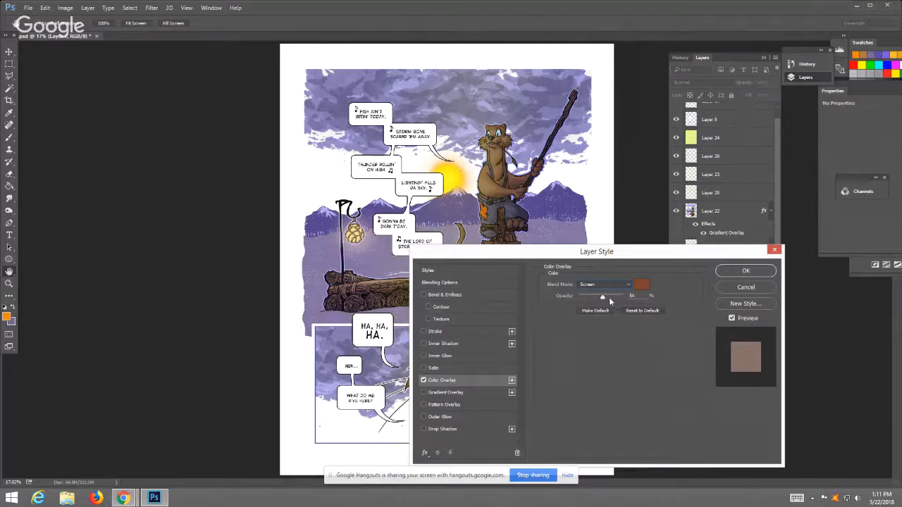
{"action": "left_click_drag", "start_coordinate": [609, 297], "coordinate": [613, 295]}
- Set Layer 7's overlay colour to yellow fef41e sampled from the sun and apply the layer style
{"action": "left_click", "coordinate": [642, 284]}
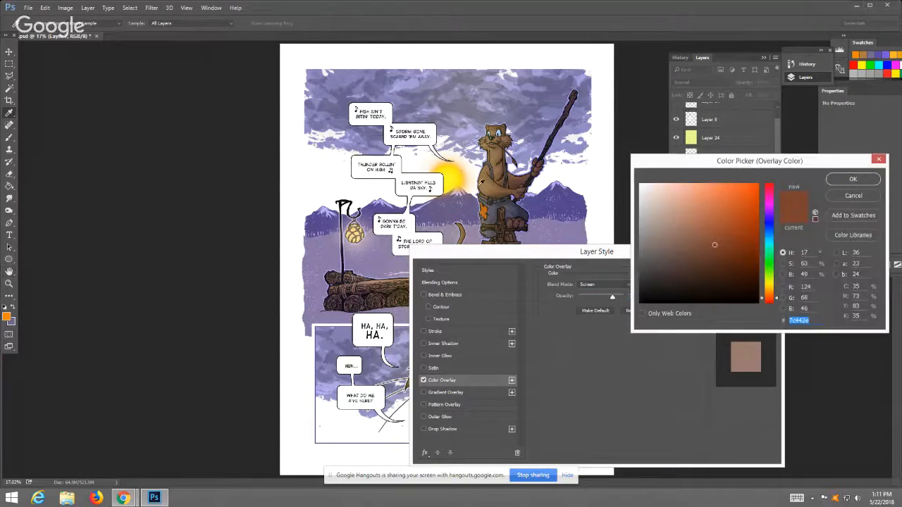
{"action": "left_click", "coordinate": [457, 172]}
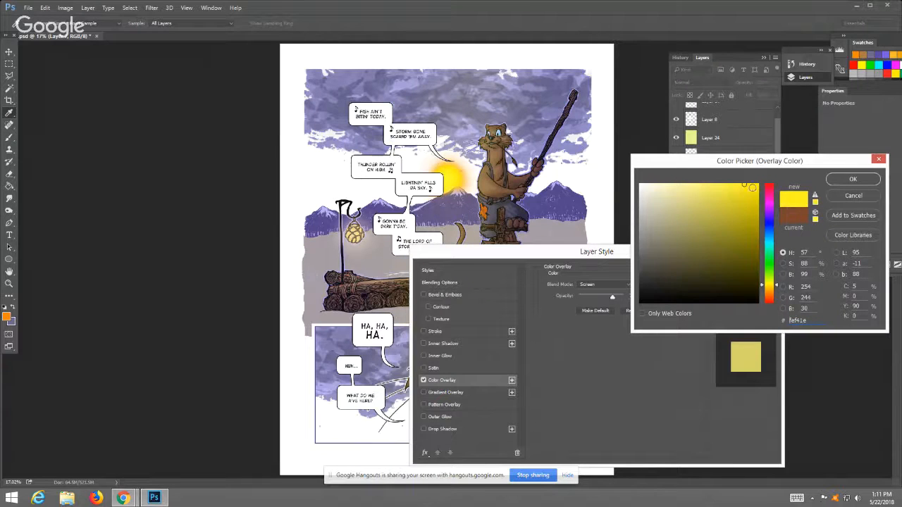
{"action": "left_click", "coordinate": [846, 180]}
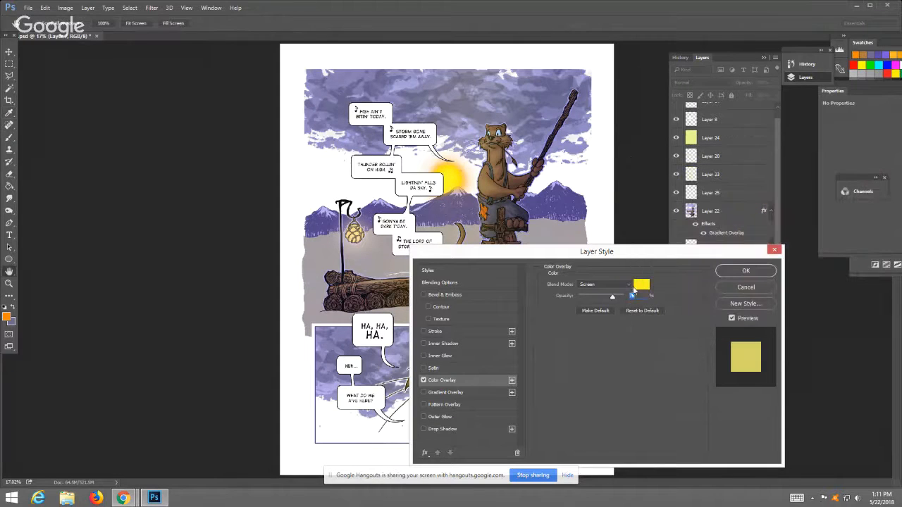
{"action": "left_click", "coordinate": [746, 272]}
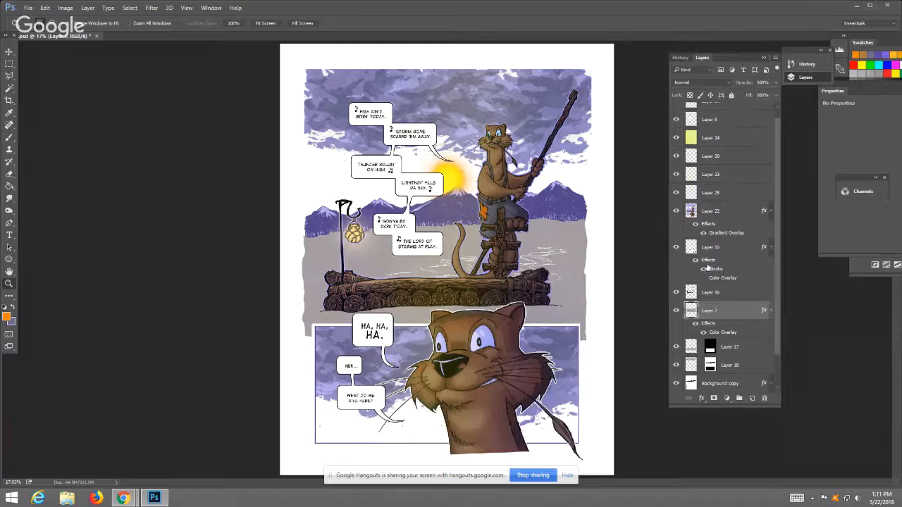
- Change Layer 7's Color Overlay to the Color blend mode at about 25% opacity and apply it
{"action": "double_click", "coordinate": [741, 310]}
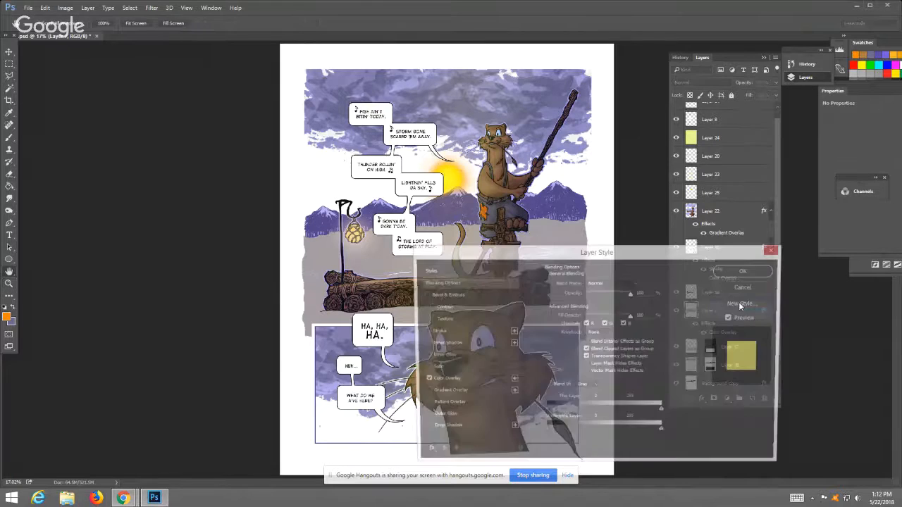
{"action": "left_click", "coordinate": [738, 303]}
{"action": "left_click", "coordinate": [560, 163]}
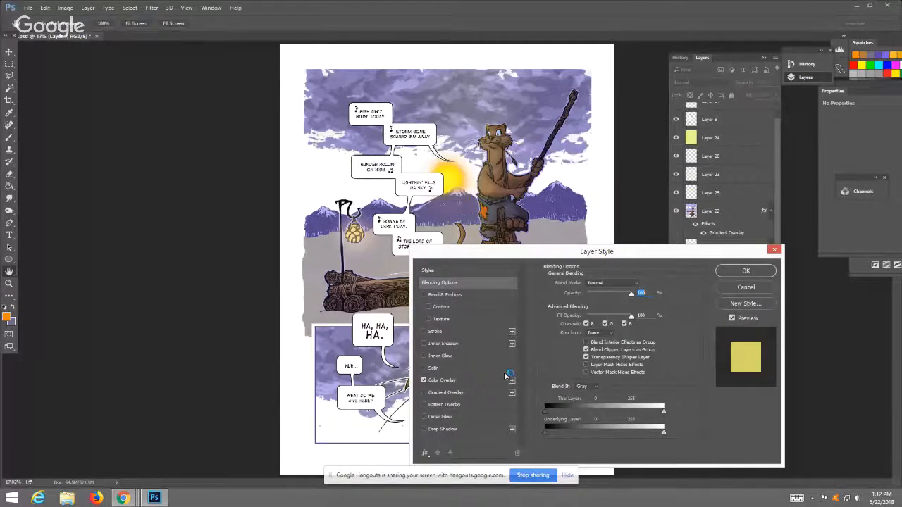
{"action": "left_click", "coordinate": [492, 381]}
{"action": "left_click", "coordinate": [620, 286]}
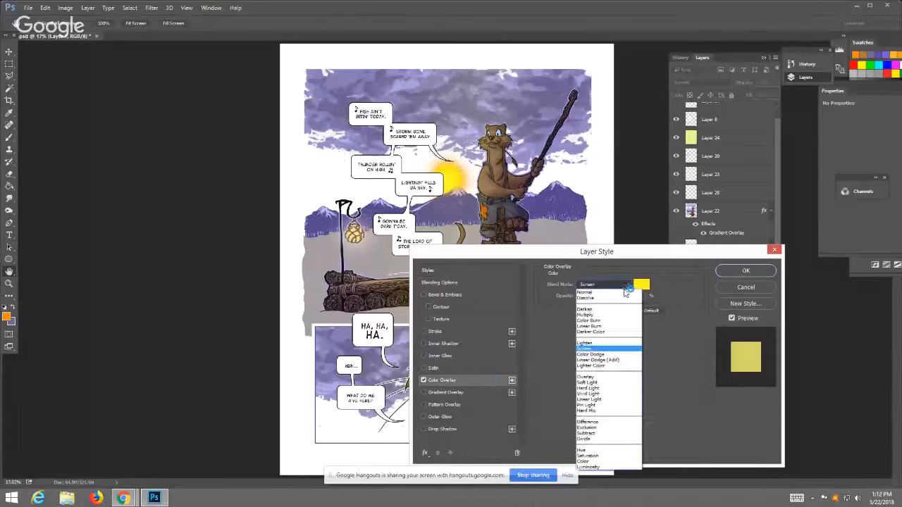
{"action": "left_click", "coordinate": [621, 286]}
{"action": "left_click", "coordinate": [628, 286]}
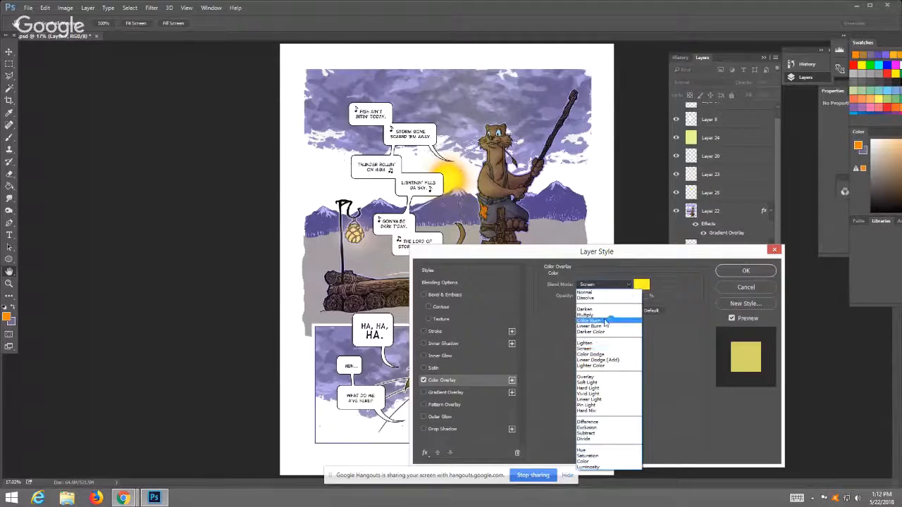
{"action": "left_click", "coordinate": [589, 462]}
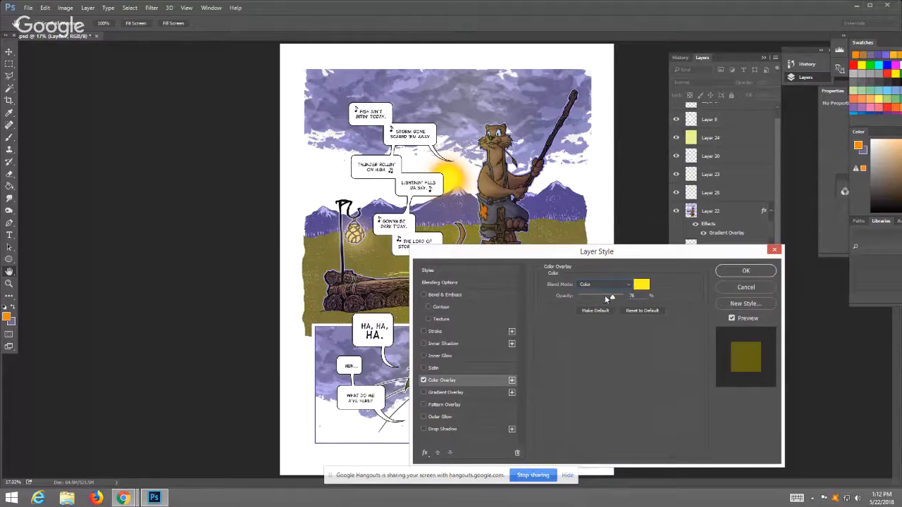
{"action": "left_click_drag", "start_coordinate": [605, 295], "coordinate": [589, 298]}
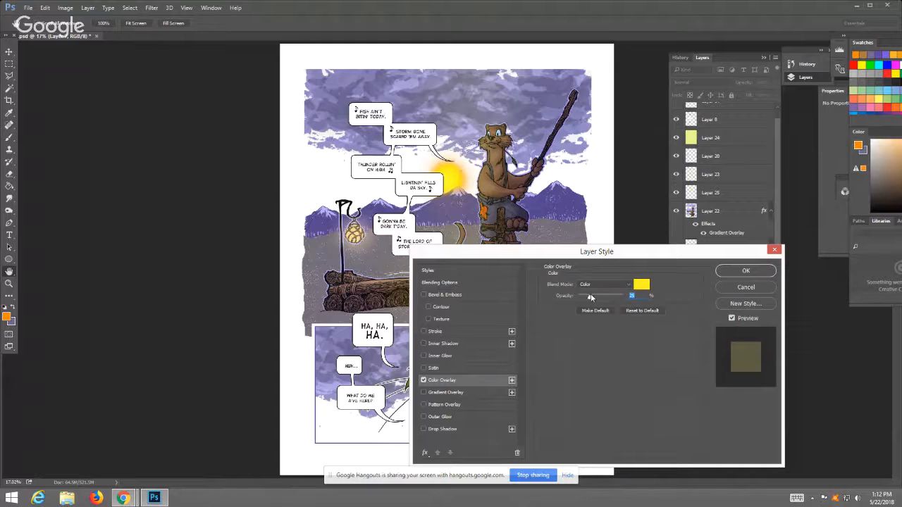
{"action": "left_click", "coordinate": [743, 271]}
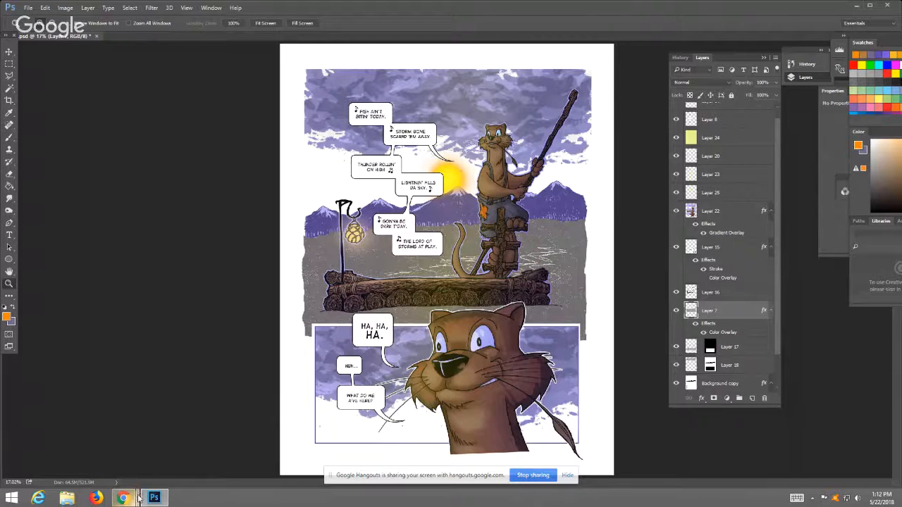
- Switch to the Google Hangouts window in Chrome to check the live broadcast, and minimise it to return to the comic page
{"action": "mouse_move", "coordinate": [139, 497]}
{"action": "left_click", "coordinate": [141, 457]}
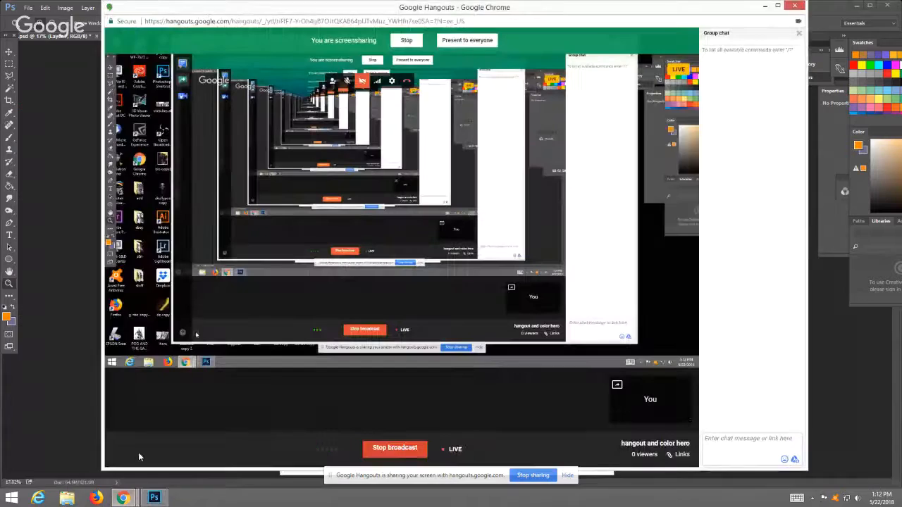
{"action": "left_click", "coordinate": [765, 6]}
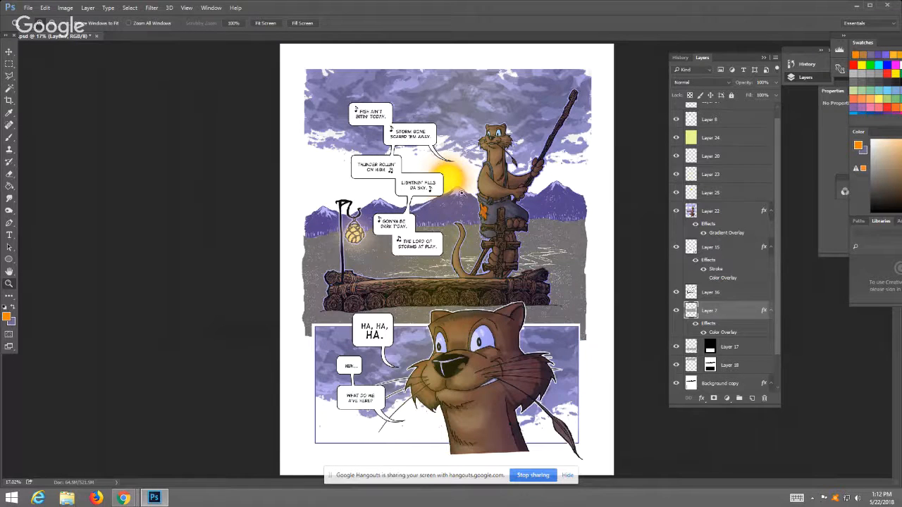
{"action": "left_click", "coordinate": [480, 210]}
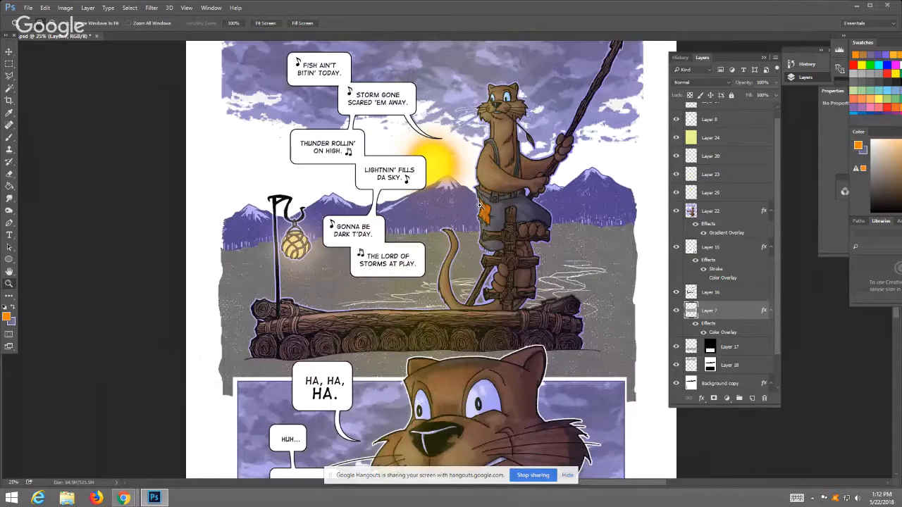
{"action": "left_click", "coordinate": [266, 23]}
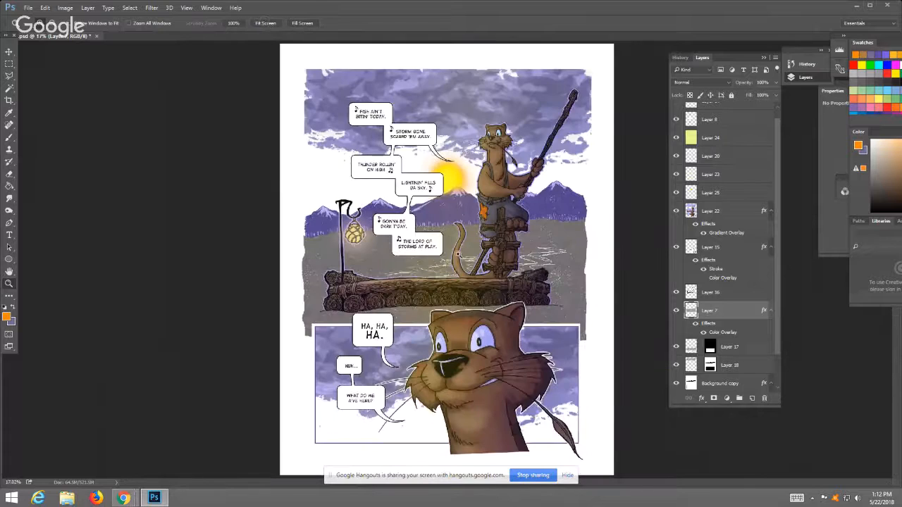
- Hide and show Layer 22 to compare the page with and without its colouring
{"action": "left_click", "coordinate": [453, 252]}
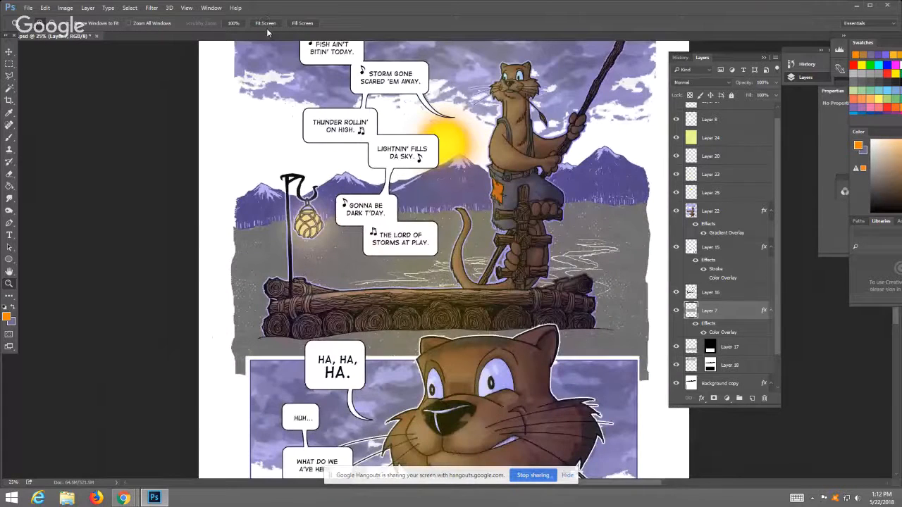
{"action": "left_click", "coordinate": [266, 24]}
{"action": "left_click", "coordinate": [476, 397]}
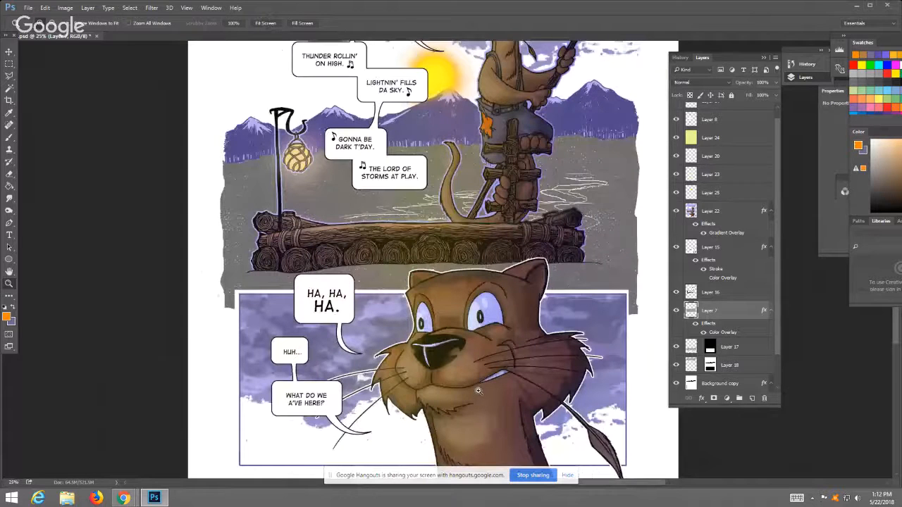
{"action": "left_click", "coordinate": [677, 211]}
{"action": "left_click", "coordinate": [677, 211]}
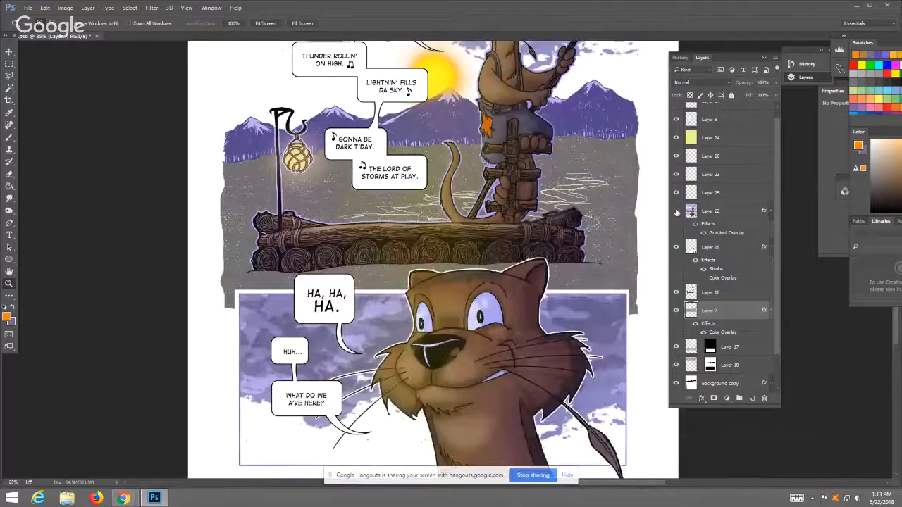
{"action": "left_click", "coordinate": [676, 212]}
{"action": "left_click", "coordinate": [676, 212]}
- Reduce Layer 7's fill to 18%, set its Color Overlay opacity to about 54%, and apply the layer style
{"action": "left_click_drag", "start_coordinate": [766, 105], "coordinate": [733, 105]}
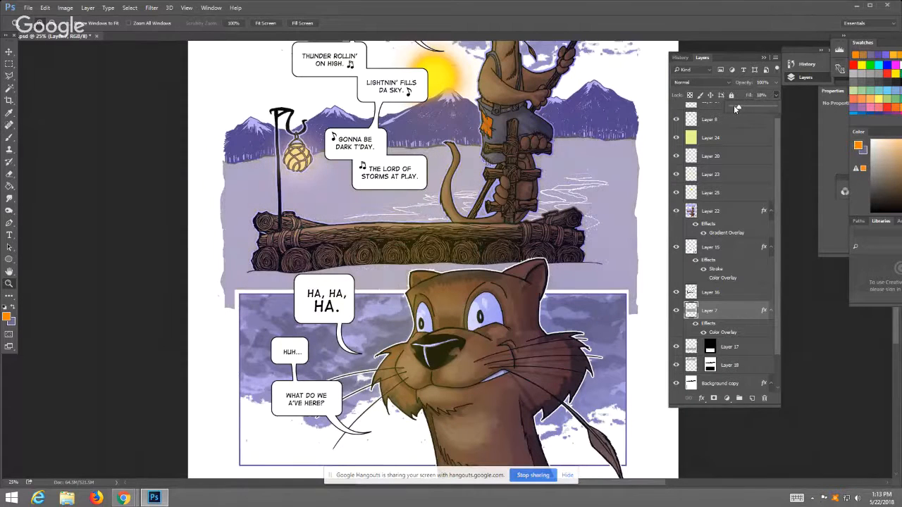
{"action": "double_click", "coordinate": [743, 310]}
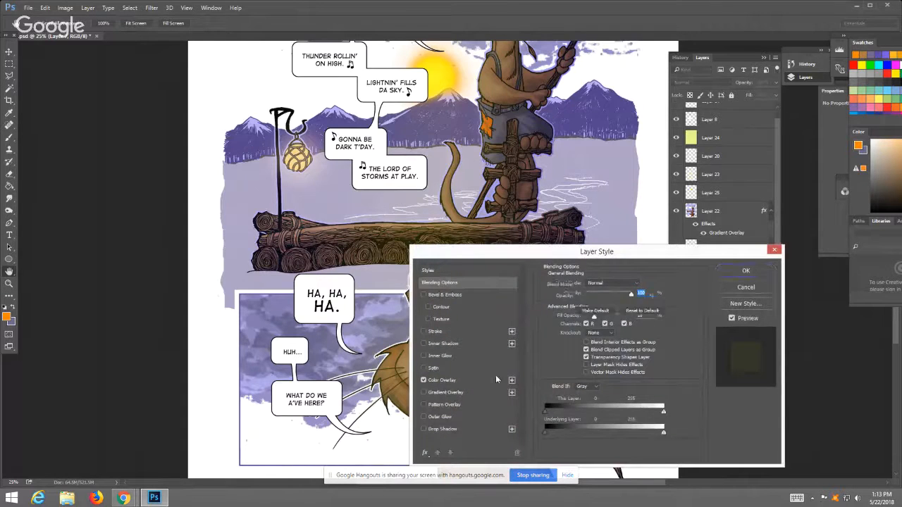
{"action": "left_click", "coordinate": [496, 378]}
{"action": "left_click_drag", "start_coordinate": [619, 297], "coordinate": [604, 300]}
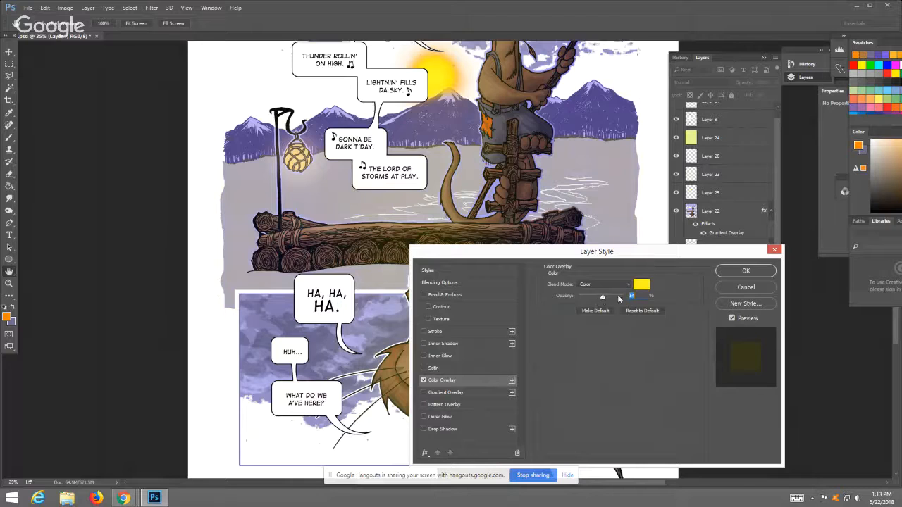
{"action": "left_click", "coordinate": [745, 271]}
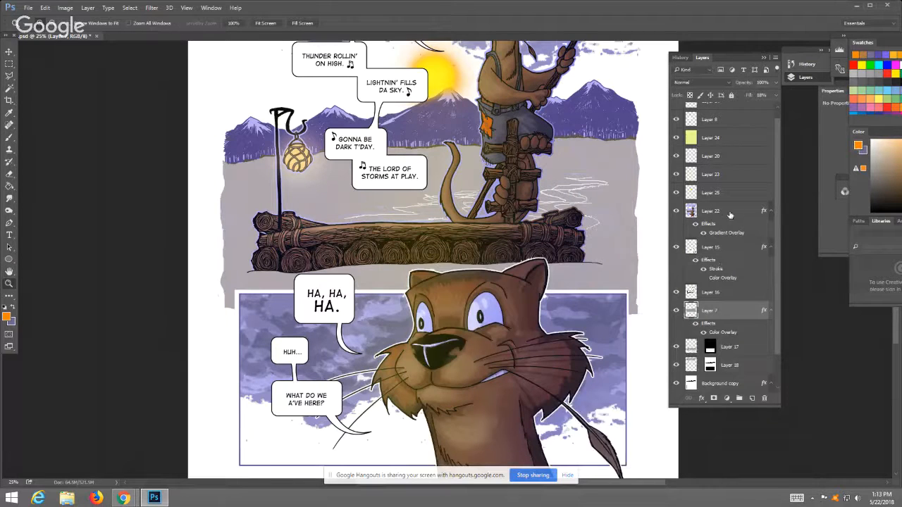
- Hide and show Layer 15 and Layer 16 in turn to check which artwork each one holds
{"action": "left_click", "coordinate": [739, 247]}
{"action": "left_click", "coordinate": [676, 246]}
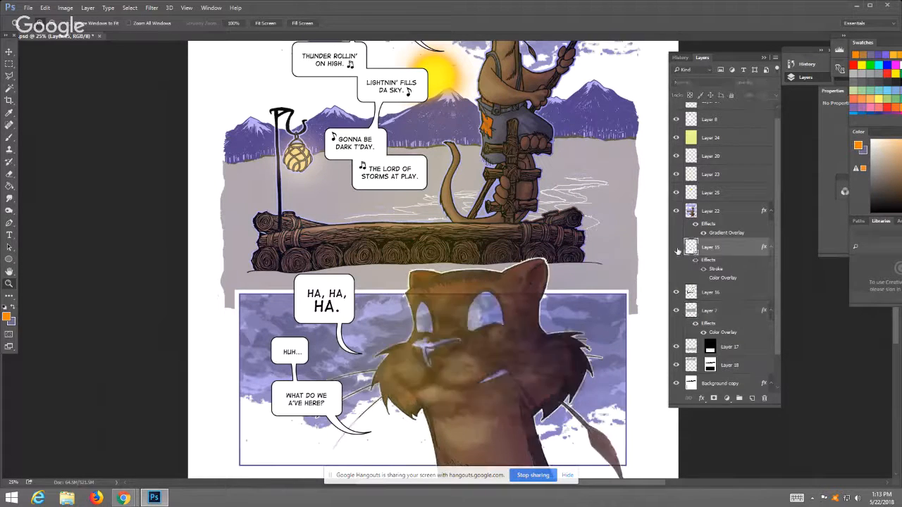
{"action": "left_click", "coordinate": [676, 247]}
{"action": "left_click", "coordinate": [676, 292]}
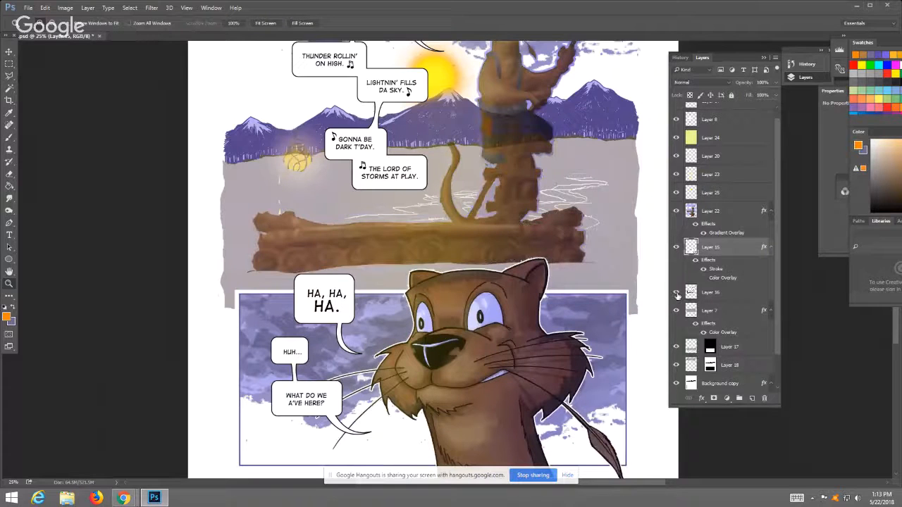
{"action": "left_click", "coordinate": [676, 291]}
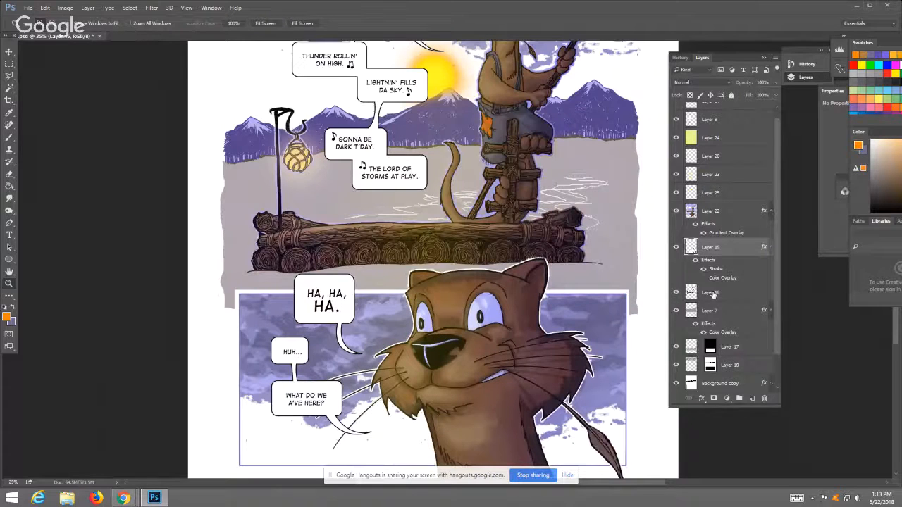
{"action": "left_click", "coordinate": [9, 173]}
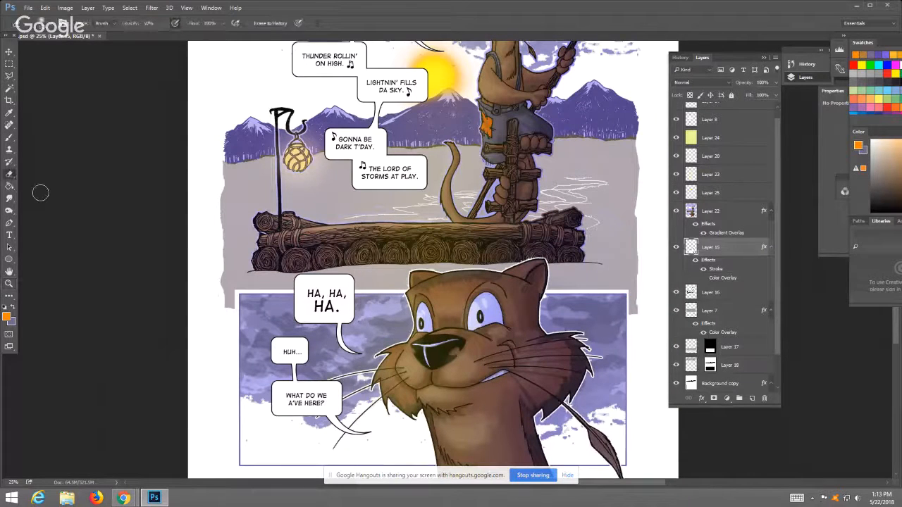
{"action": "left_click", "coordinate": [9, 173]}
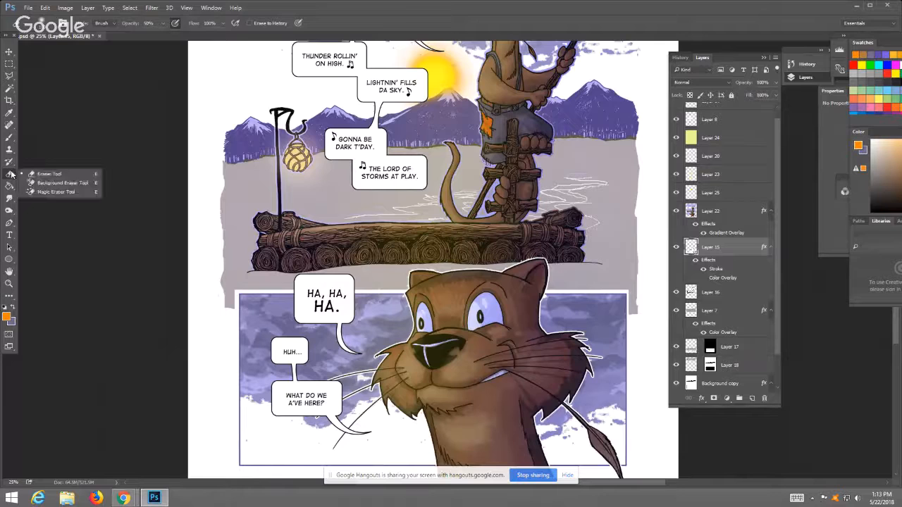
{"action": "left_click", "coordinate": [57, 192]}
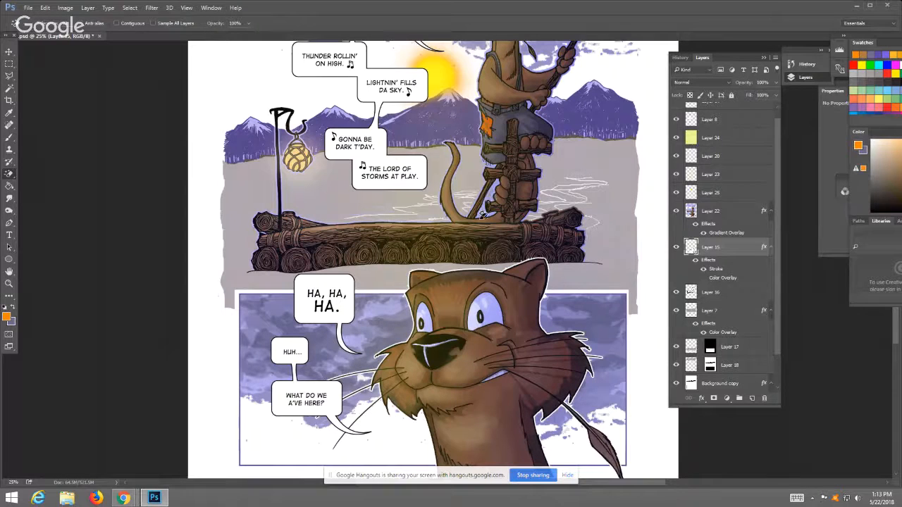
- Erase Layer 22's colour from the small water gaps between the wooden pole and the otter's stilts, using the Eraser with a round brush
{"action": "left_click", "coordinate": [9, 284]}
{"action": "left_click_drag", "start_coordinate": [465, 189], "coordinate": [494, 229]}
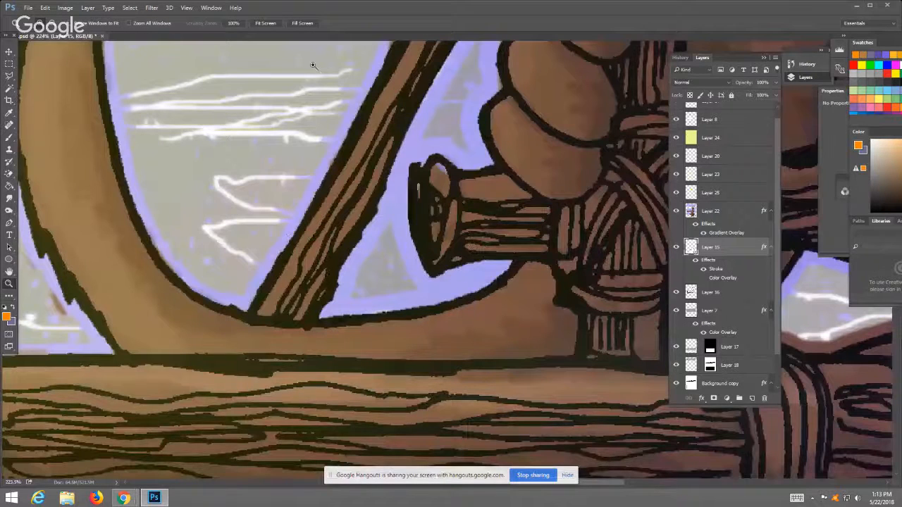
{"action": "left_click", "coordinate": [733, 211]}
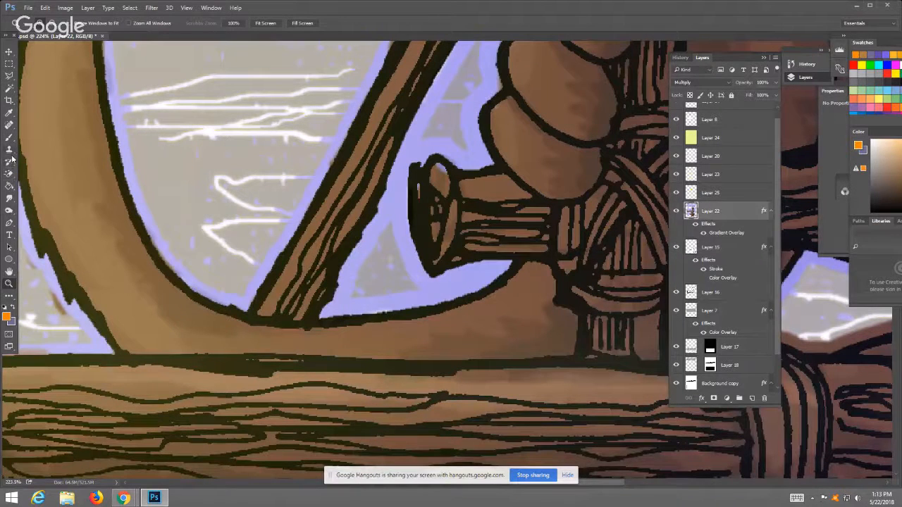
{"action": "left_click", "coordinate": [11, 182]}
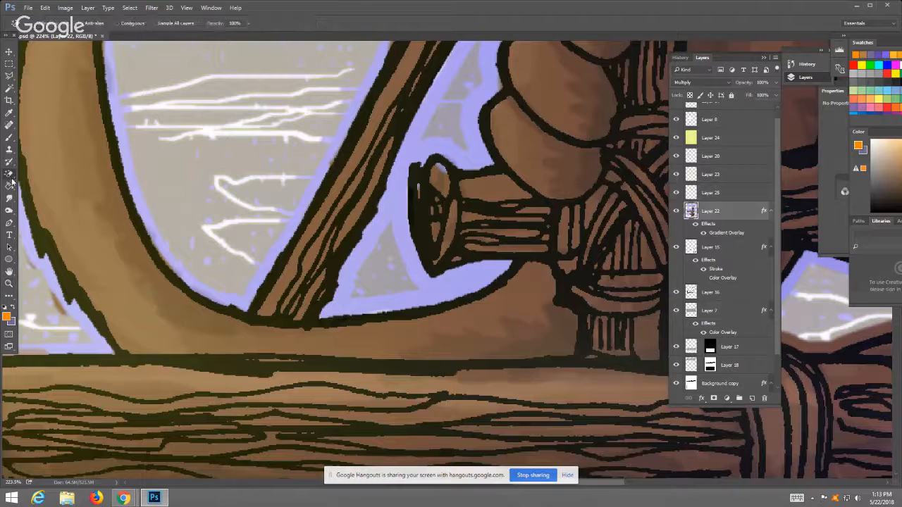
{"action": "left_click", "coordinate": [12, 182]}
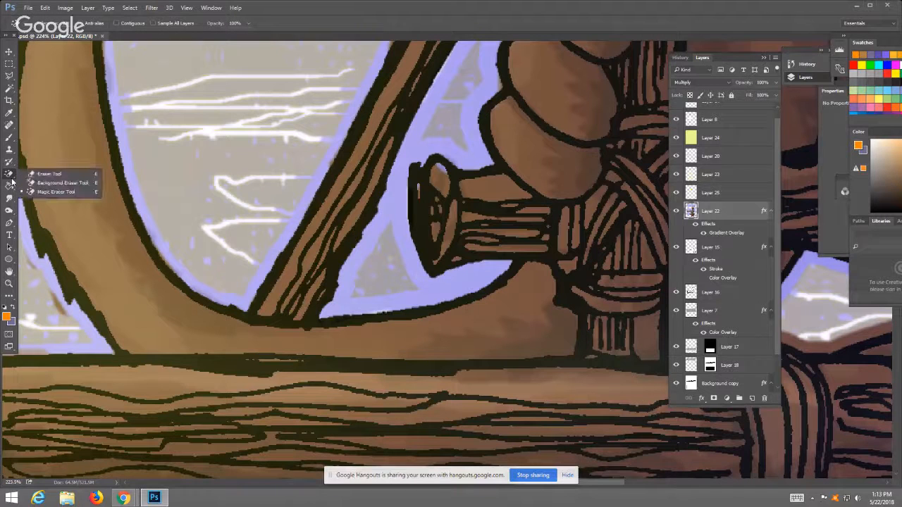
{"action": "left_click", "coordinate": [47, 174]}
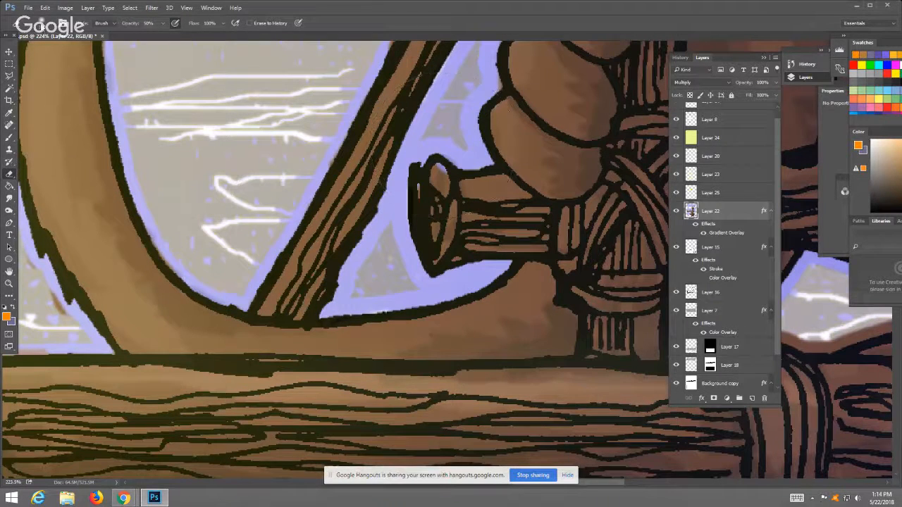
{"action": "right_click", "coordinate": [44, 37]}
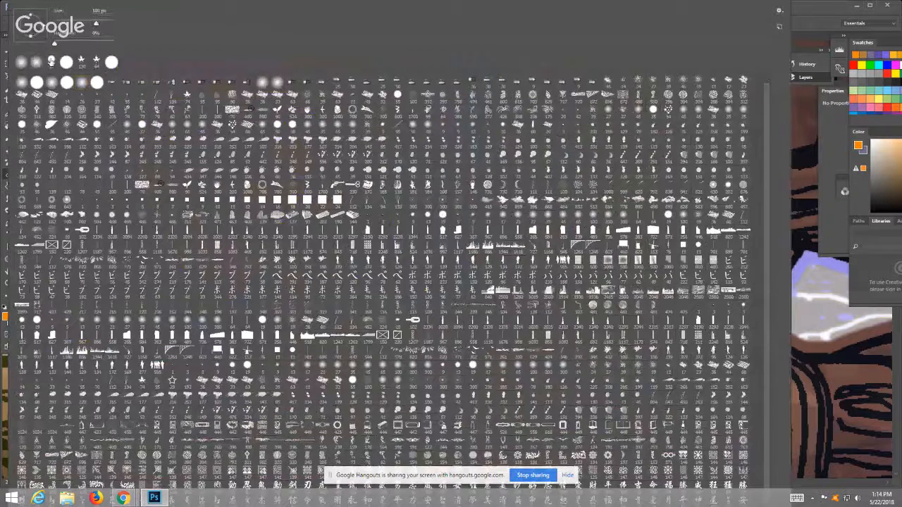
{"action": "left_click", "coordinate": [51, 62]}
{"action": "key", "text": "Return"}
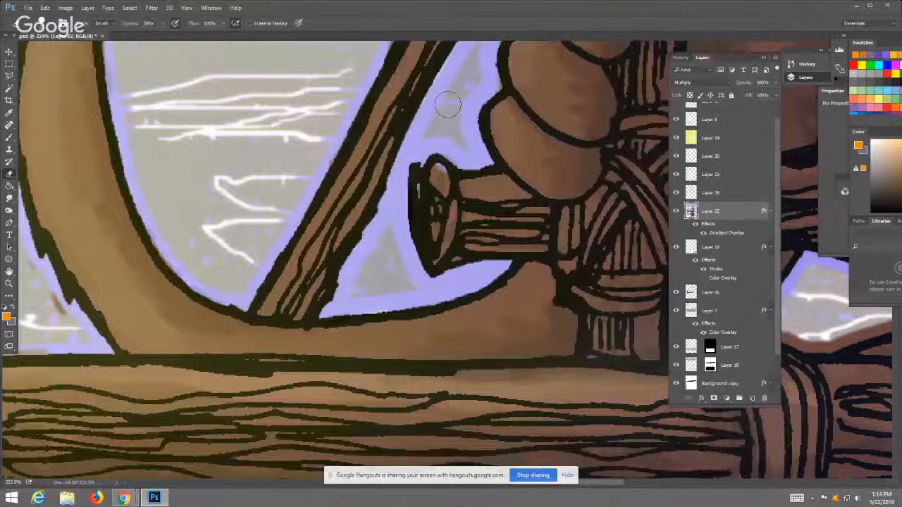
{"action": "mouse_move", "coordinate": [449, 105]}
{"action": "left_mouse_down"}
{"action": "mouse_move", "coordinate": [430, 133]}
{"action": "mouse_move", "coordinate": [455, 139]}
{"action": "mouse_move", "coordinate": [451, 106]}
{"action": "mouse_move", "coordinate": [475, 57]}
{"action": "mouse_move", "coordinate": [434, 124]}
{"action": "mouse_move", "coordinate": [462, 143]}
{"action": "mouse_move", "coordinate": [385, 226]}
{"action": "mouse_move", "coordinate": [356, 291]}
{"action": "mouse_move", "coordinate": [390, 271]}
{"action": "mouse_move", "coordinate": [387, 240]}
{"action": "mouse_move", "coordinate": [404, 281]}
{"action": "mouse_move", "coordinate": [389, 228]}
{"action": "mouse_move", "coordinate": [410, 284]}
{"action": "mouse_move", "coordinate": [426, 290]}
{"action": "mouse_move", "coordinate": [364, 288]}
{"action": "mouse_move", "coordinate": [392, 284]}
{"action": "mouse_move", "coordinate": [383, 254]}
{"action": "mouse_move", "coordinate": [356, 288]}
{"action": "mouse_move", "coordinate": [387, 257]}
{"action": "mouse_move", "coordinate": [403, 282]}
{"action": "mouse_move", "coordinate": [360, 290]}
{"action": "mouse_move", "coordinate": [390, 232]}
{"action": "mouse_move", "coordinate": [398, 264]}
{"action": "mouse_move", "coordinate": [428, 273]}
{"action": "left_mouse_up"}
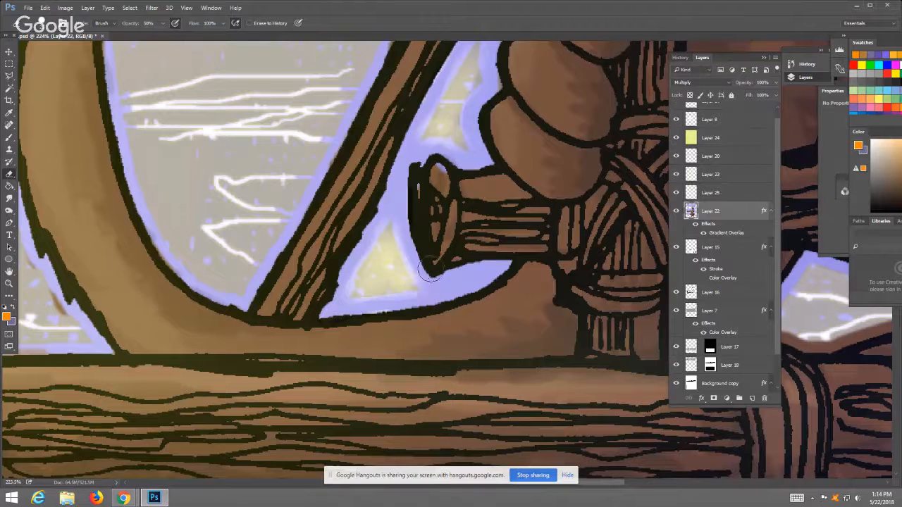
{"action": "mouse_move", "coordinate": [444, 120]}
{"action": "left_mouse_down"}
{"action": "mouse_move", "coordinate": [422, 140]}
{"action": "mouse_move", "coordinate": [455, 151]}
{"action": "mouse_move", "coordinate": [486, 49]}
{"action": "mouse_move", "coordinate": [473, 71]}
{"action": "mouse_move", "coordinate": [462, 67]}
{"action": "mouse_move", "coordinate": [416, 145]}
{"action": "mouse_move", "coordinate": [437, 132]}
{"action": "mouse_move", "coordinate": [464, 151]}
{"action": "mouse_move", "coordinate": [495, 64]}
{"action": "mouse_move", "coordinate": [484, 76]}
{"action": "mouse_move", "coordinate": [478, 62]}
{"action": "mouse_move", "coordinate": [440, 104]}
{"action": "left_mouse_up"}
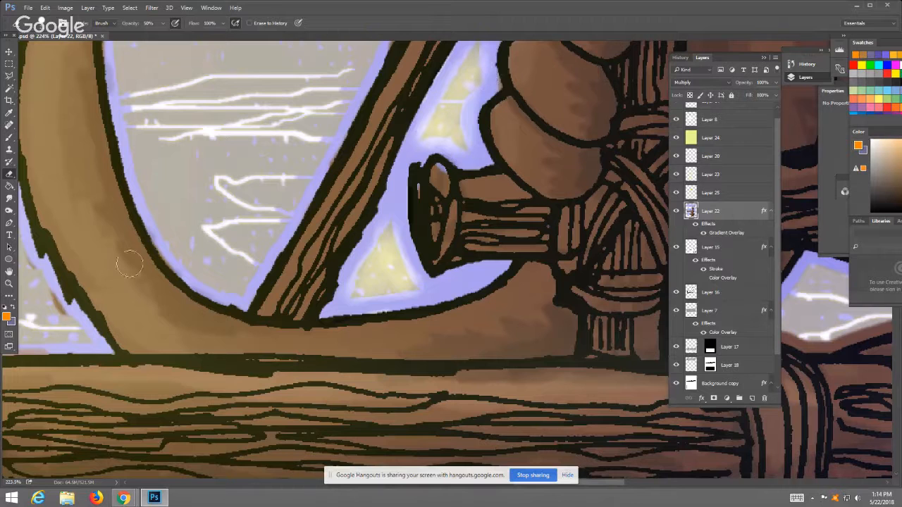
- Check that Layer 25 holds the sun by toggling its visibility, and reduce its fill to 70%
{"action": "key", "text": "z"}
{"action": "left_click", "coordinate": [265, 23]}
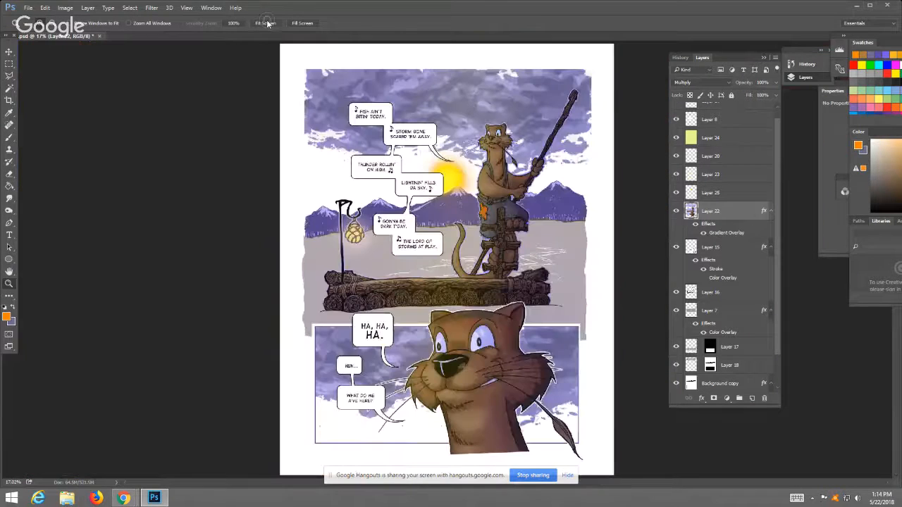
{"action": "left_click", "coordinate": [459, 203]}
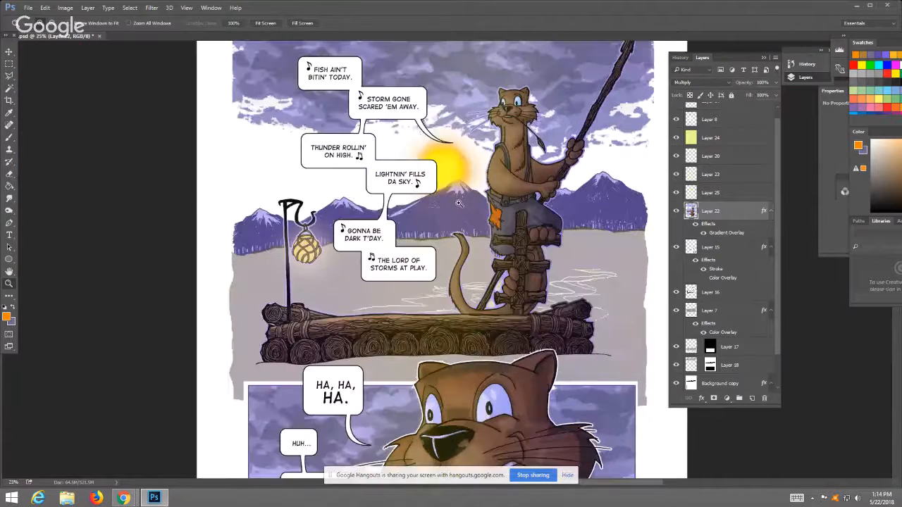
{"action": "left_click", "coordinate": [741, 193]}
{"action": "left_click", "coordinate": [675, 192]}
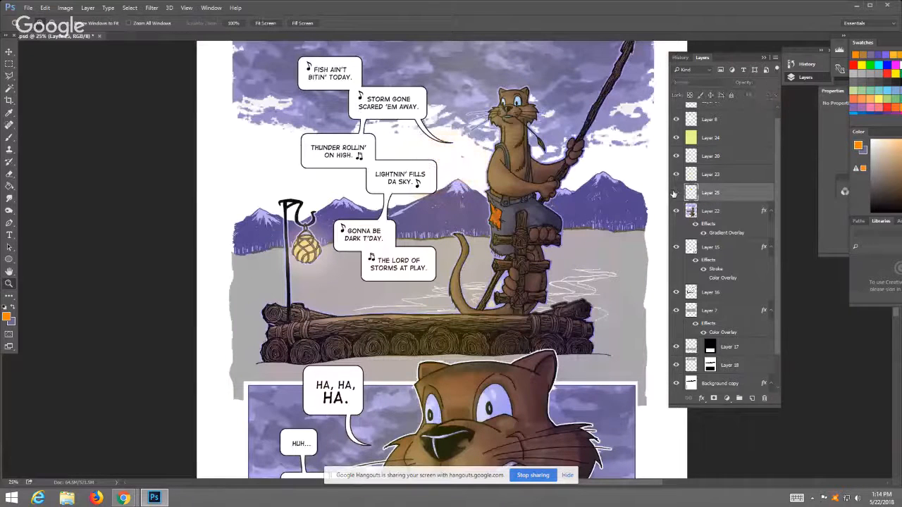
{"action": "left_click", "coordinate": [675, 192]}
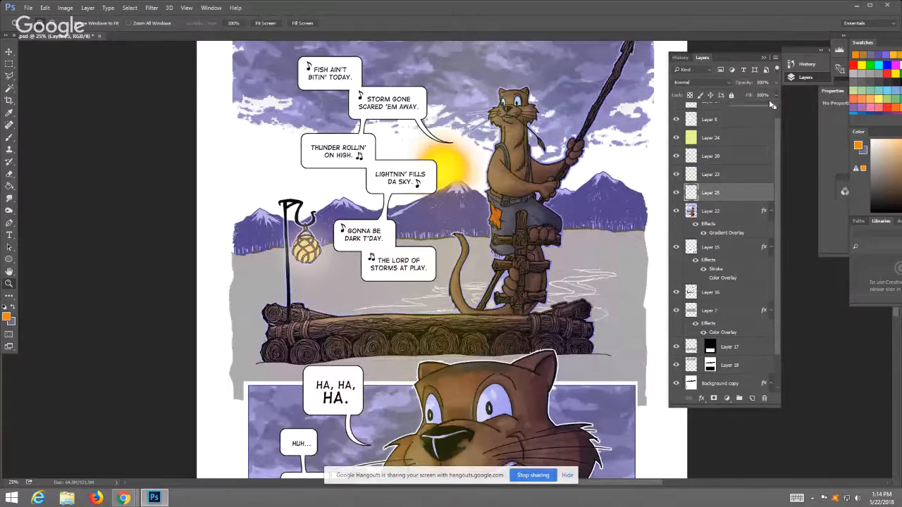
{"action": "left_click_drag", "start_coordinate": [772, 104], "coordinate": [764, 108]}
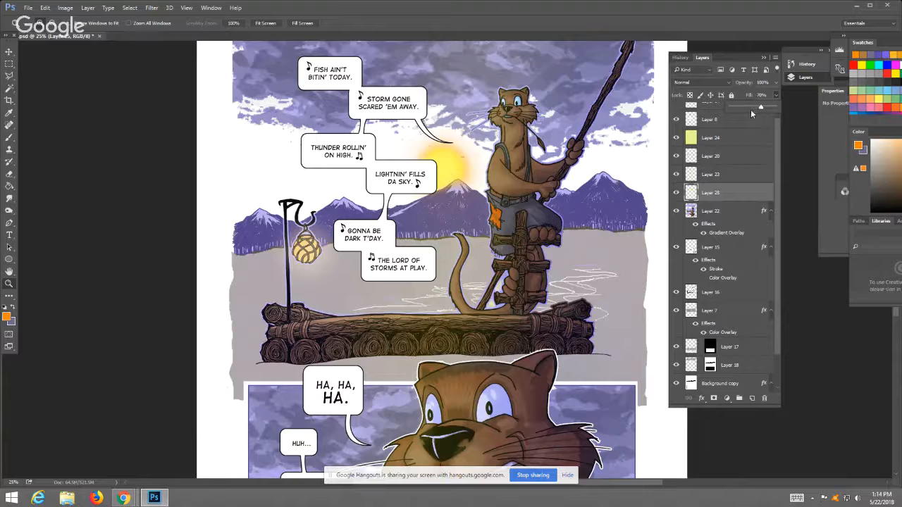
- Toggle Layer 22's visibility to view the sun and the tinted water without the colouring
{"action": "left_click", "coordinate": [677, 215]}
{"action": "left_click", "coordinate": [677, 213]}
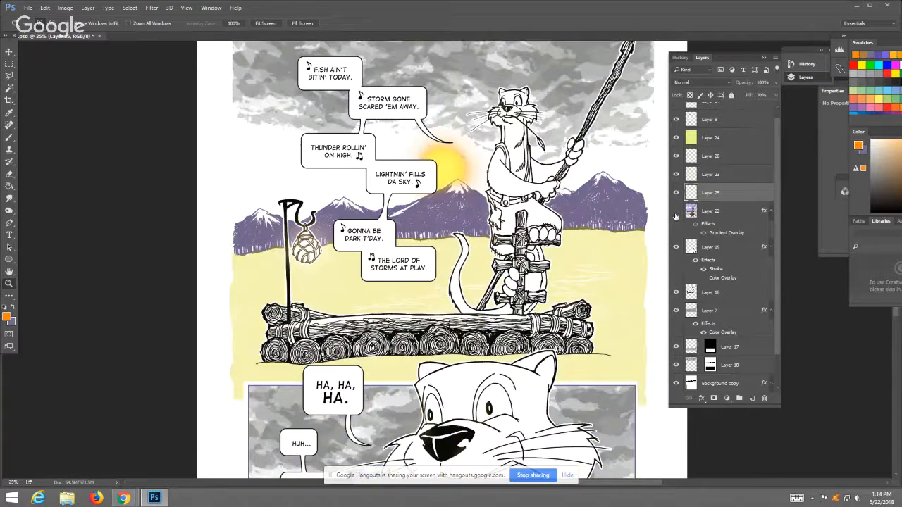
{"action": "left_click", "coordinate": [676, 213]}
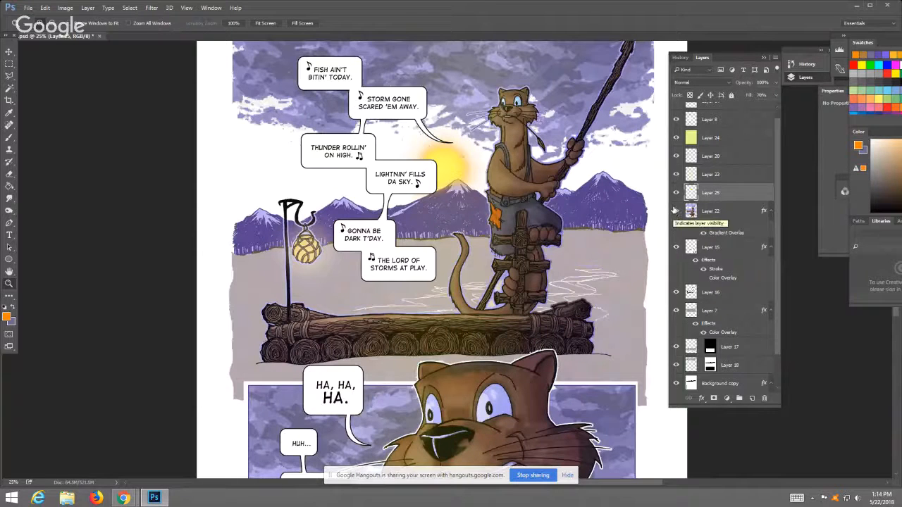
- Select the purple cloud area above the sun on Layer 22 with the Magic Wand, clearing the selection made from Layer 25
{"action": "left_click", "coordinate": [475, 111]}
{"action": "left_click", "coordinate": [474, 112]}
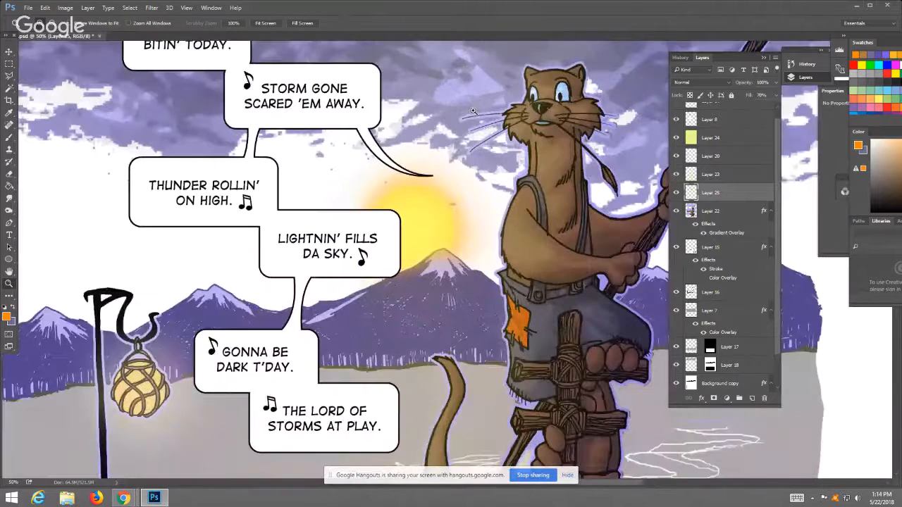
{"action": "left_click", "coordinate": [9, 88]}
{"action": "left_click", "coordinate": [447, 115]}
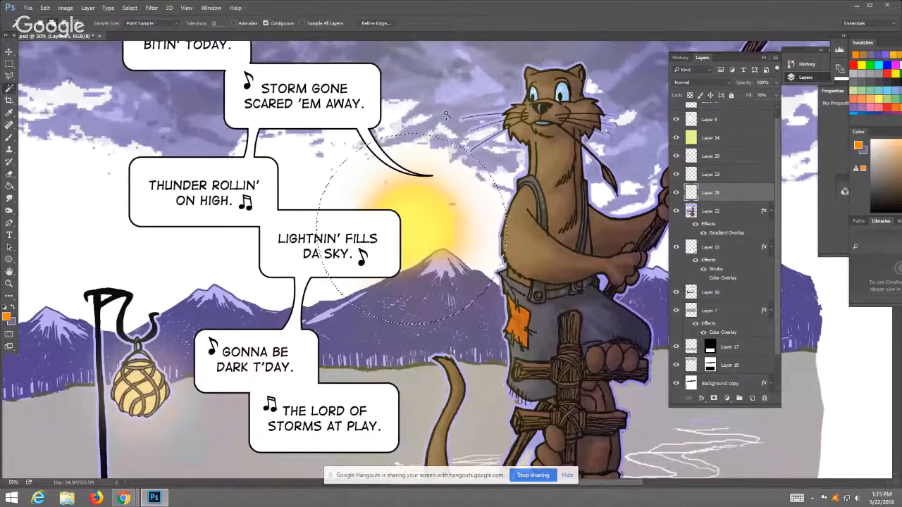
{"action": "left_click", "coordinate": [737, 207]}
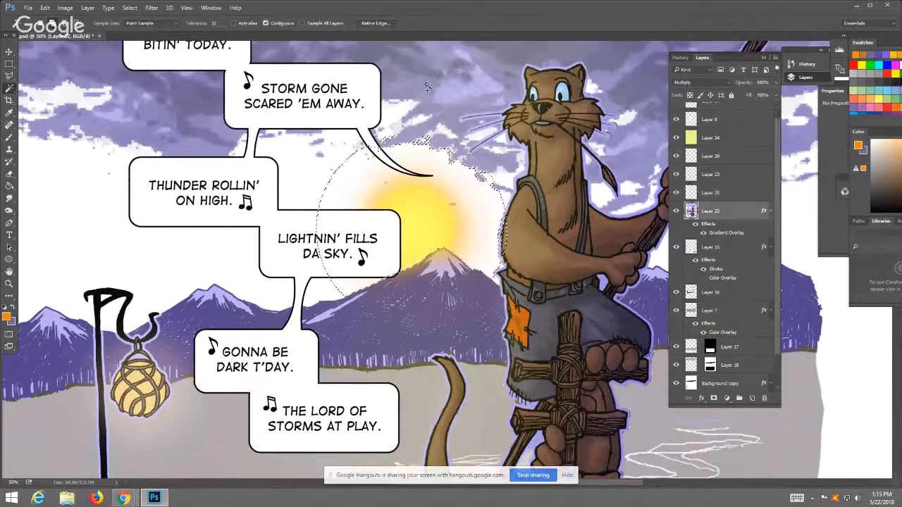
{"action": "right_click", "coordinate": [429, 111]}
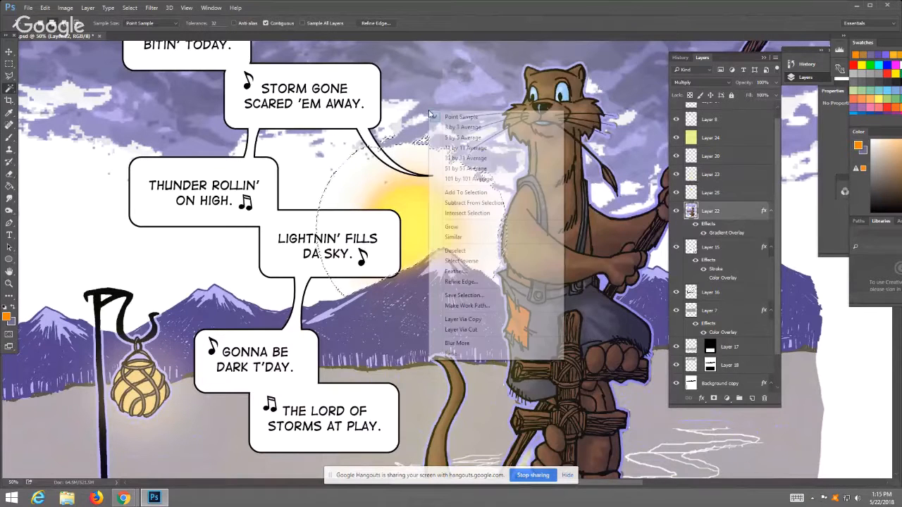
{"action": "left_click", "coordinate": [469, 251]}
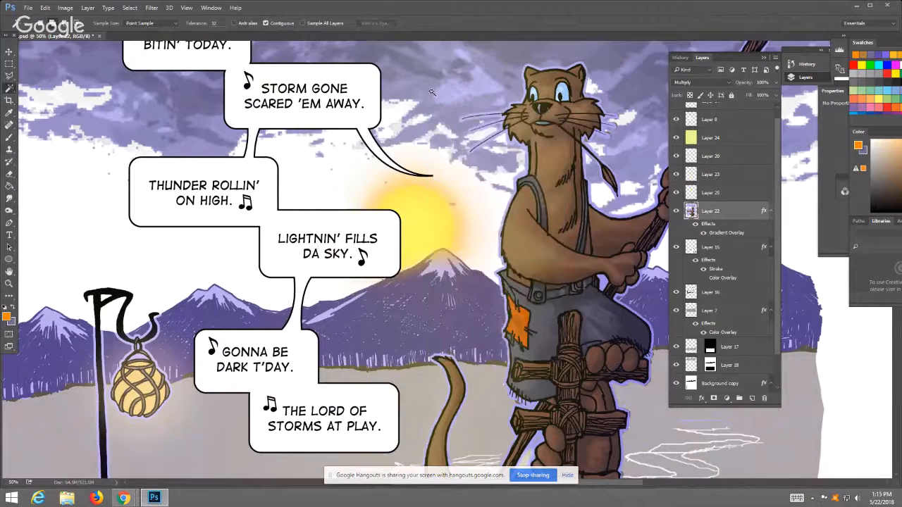
{"action": "left_click", "coordinate": [432, 90]}
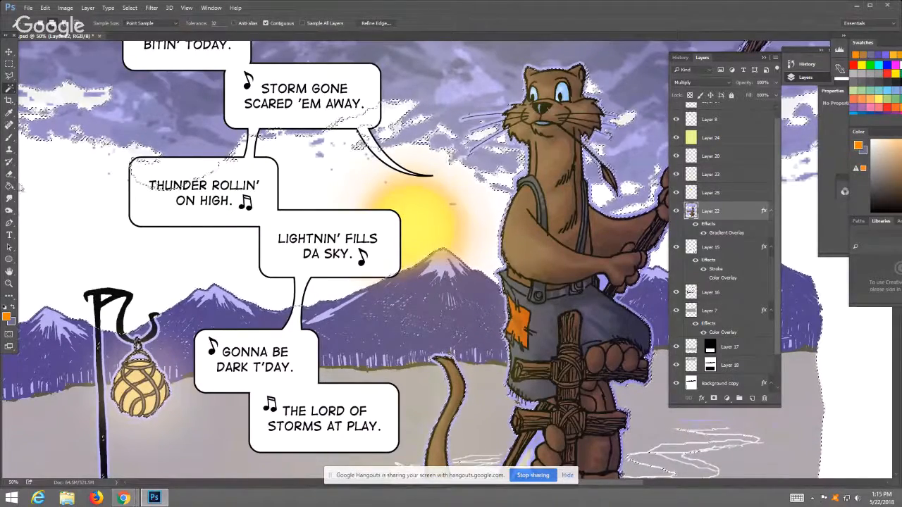
- Set a lighter orange as the foreground colour and ready the Brush for painting the selected sky on Layer 22
{"action": "left_click", "coordinate": [7, 316]}
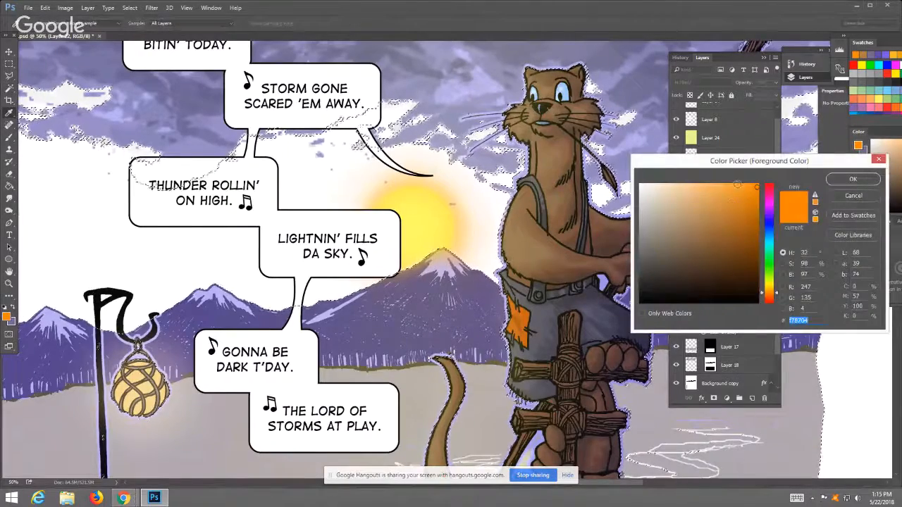
{"action": "key", "text": "Return"}
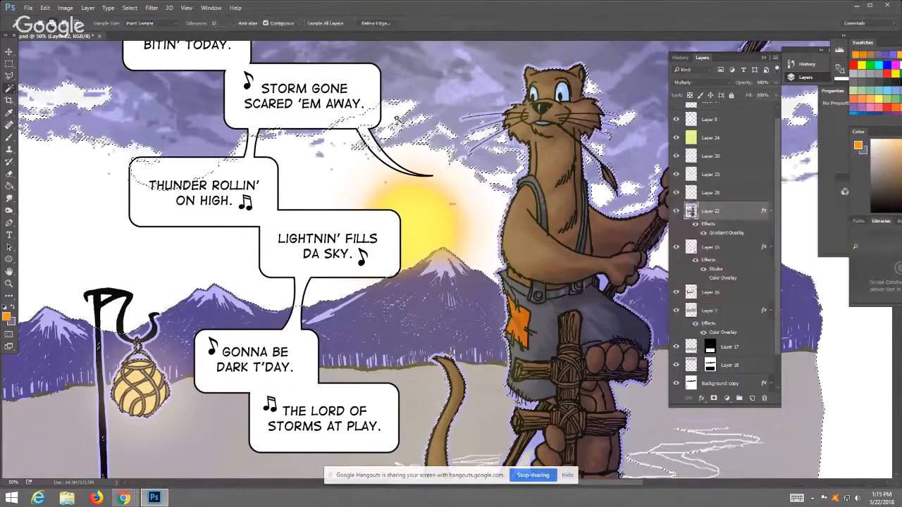
{"action": "key", "text": "z"}
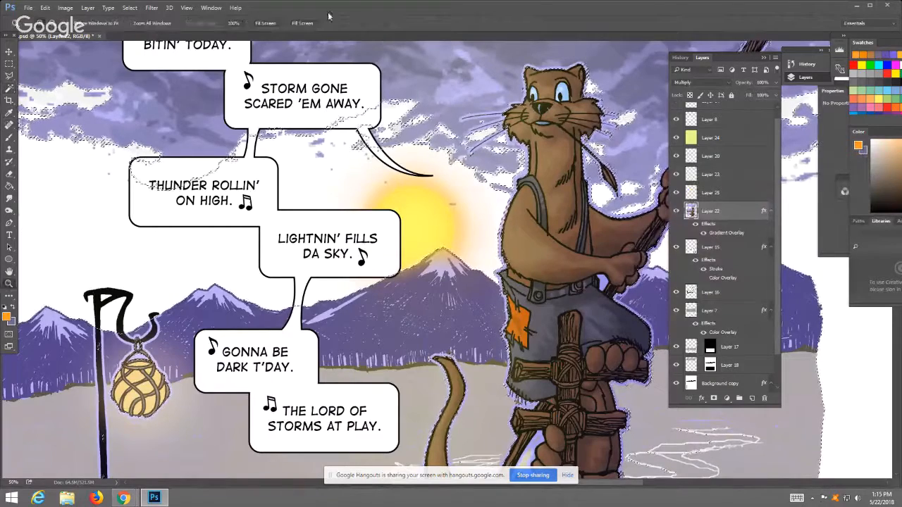
{"action": "left_click", "coordinate": [265, 24]}
{"action": "left_click", "coordinate": [399, 131]}
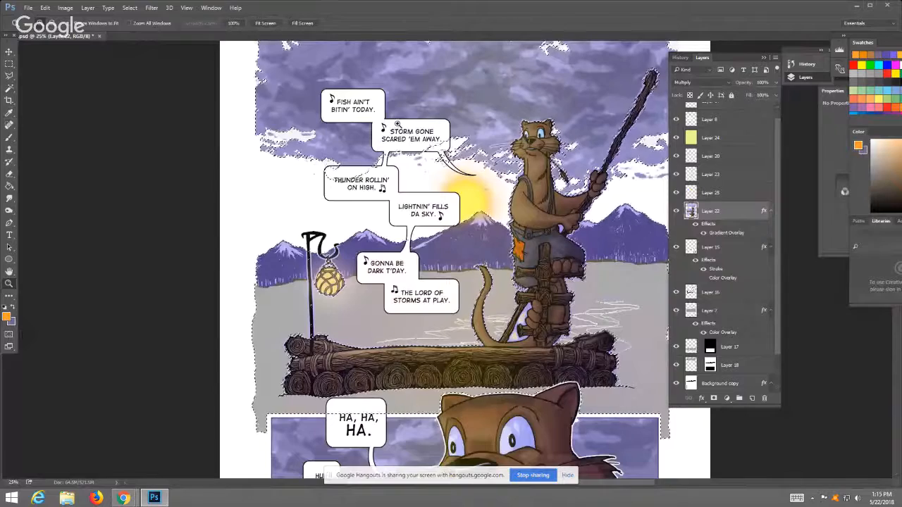
{"action": "left_click", "coordinate": [9, 137]}
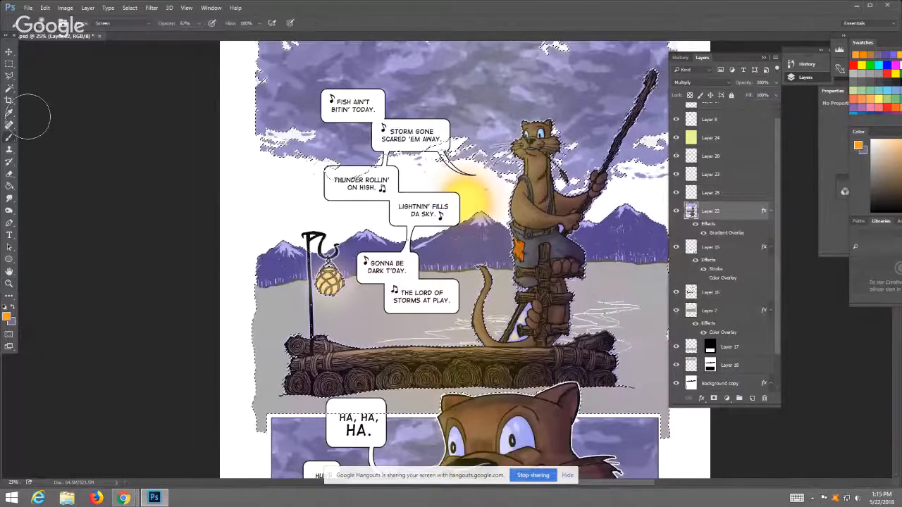
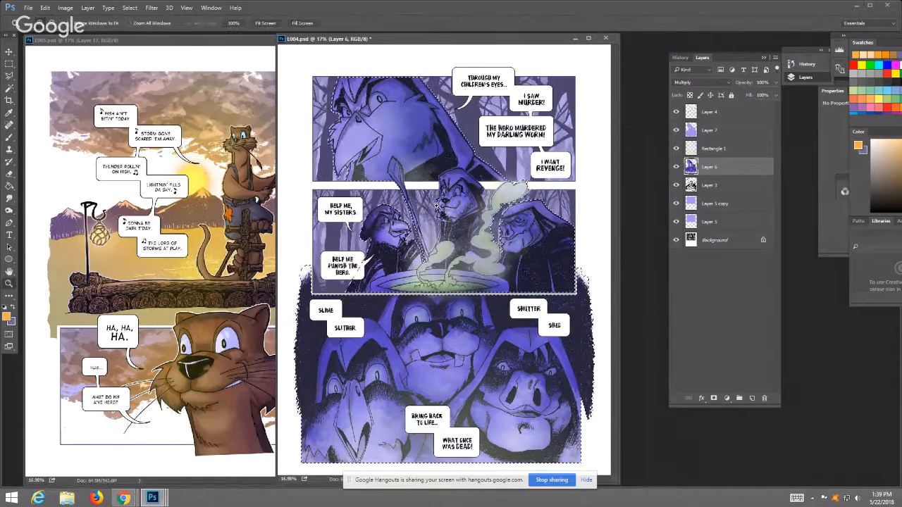
- In E004.psd, paint a pale yellow highlight over the large bird's beak on Layer 8 with a reduced-size flat brush
{"action": "key", "text": "z"}
{"action": "left_click", "coordinate": [417, 209]}
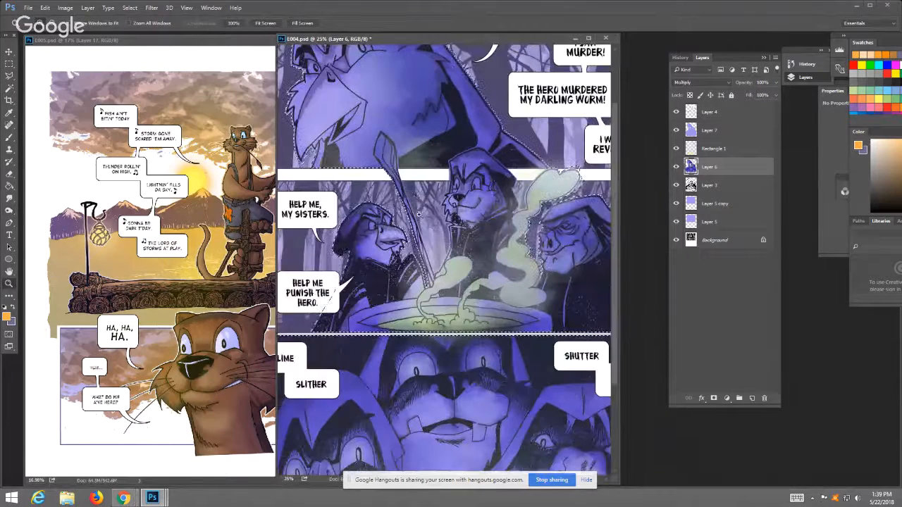
{"action": "left_click", "coordinate": [265, 22]}
{"action": "left_click", "coordinate": [392, 144]}
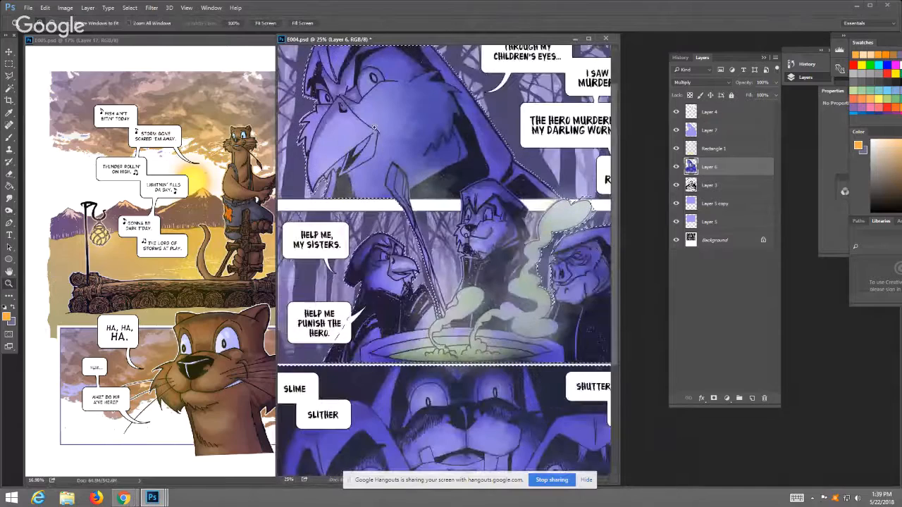
{"action": "left_click", "coordinate": [368, 125]}
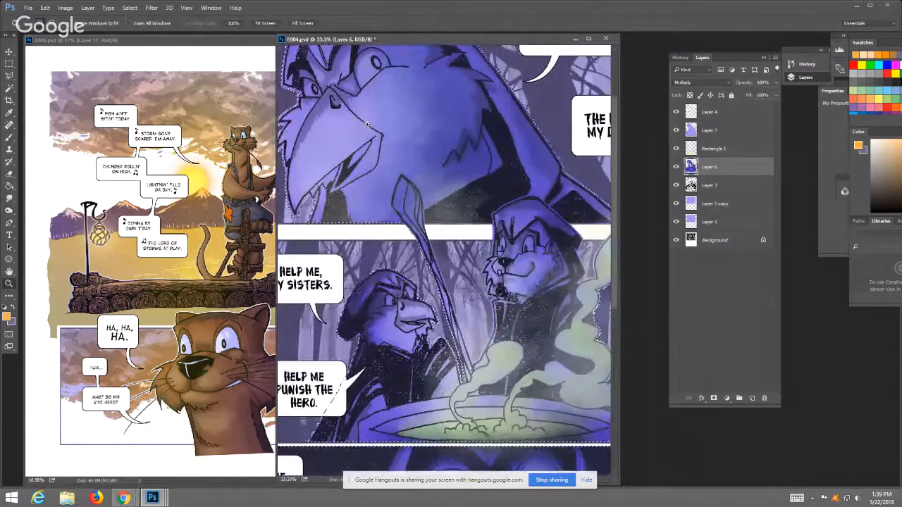
{"action": "left_click", "coordinate": [368, 125]}
{"action": "left_click", "coordinate": [267, 23]}
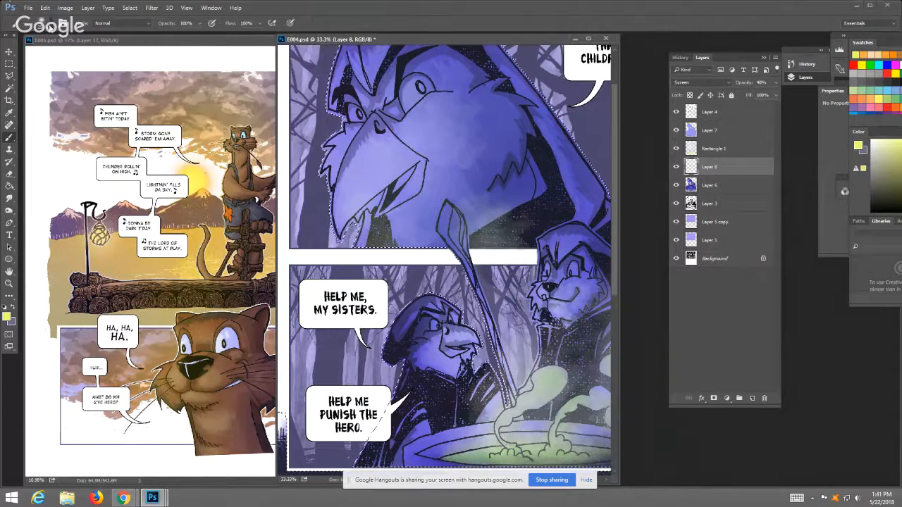
{"action": "left_click", "coordinate": [54, 24]}
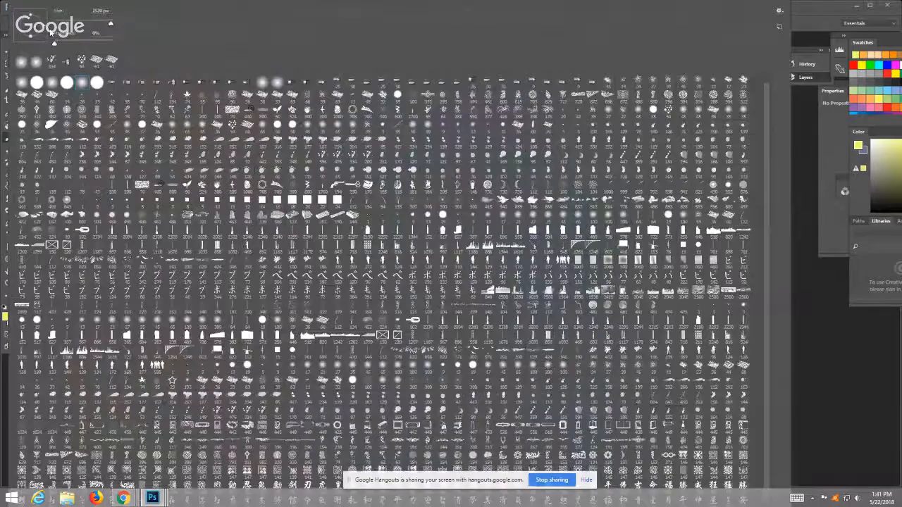
{"action": "left_click", "coordinate": [188, 83]}
{"action": "left_click_drag", "start_coordinate": [109, 25], "coordinate": [103, 25]}
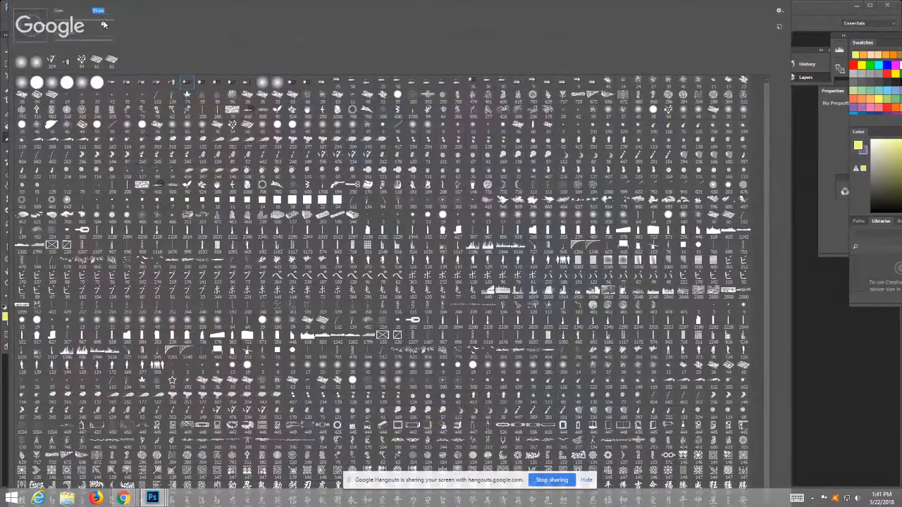
{"action": "left_click", "coordinate": [821, 12]}
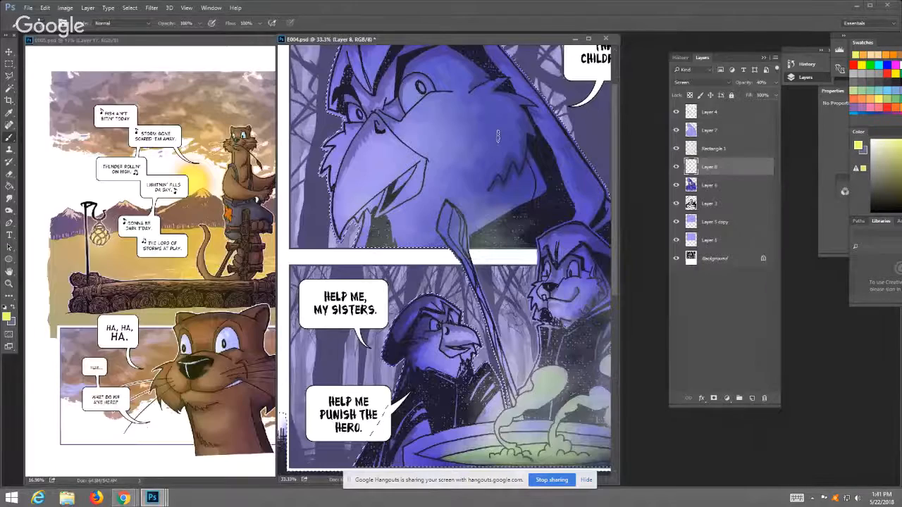
{"action": "mouse_move", "coordinate": [366, 155]}
{"action": "left_mouse_down"}
{"action": "mouse_move", "coordinate": [343, 229]}
{"action": "mouse_move", "coordinate": [380, 180]}
{"action": "mouse_move", "coordinate": [364, 194]}
{"action": "mouse_move", "coordinate": [404, 166]}
{"action": "mouse_move", "coordinate": [390, 150]}
{"action": "mouse_move", "coordinate": [383, 111]}
{"action": "mouse_move", "coordinate": [378, 149]}
{"action": "mouse_move", "coordinate": [369, 139]}
{"action": "mouse_move", "coordinate": [355, 161]}
{"action": "mouse_move", "coordinate": [350, 201]}
{"action": "mouse_move", "coordinate": [389, 152]}
{"action": "mouse_move", "coordinate": [387, 168]}
{"action": "mouse_move", "coordinate": [352, 200]}
{"action": "left_mouse_up"}
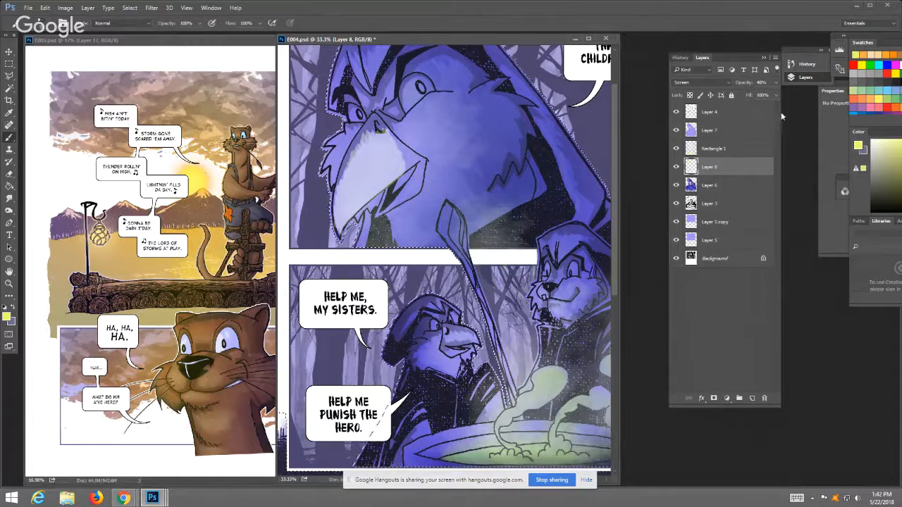
- Reduce Layer 8's fill to 55%
{"action": "left_click", "coordinate": [775, 95]}
{"action": "left_click_drag", "start_coordinate": [772, 107], "coordinate": [755, 106]}
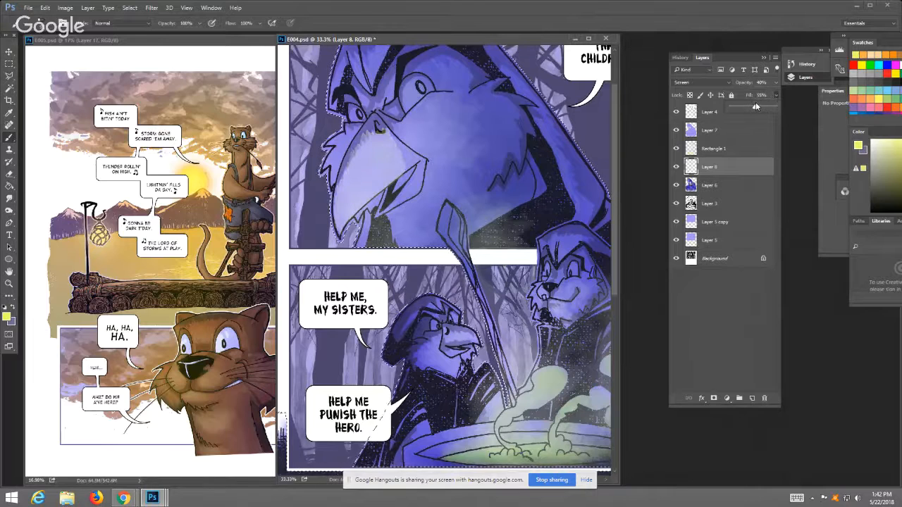
{"action": "left_click", "coordinate": [393, 138]}
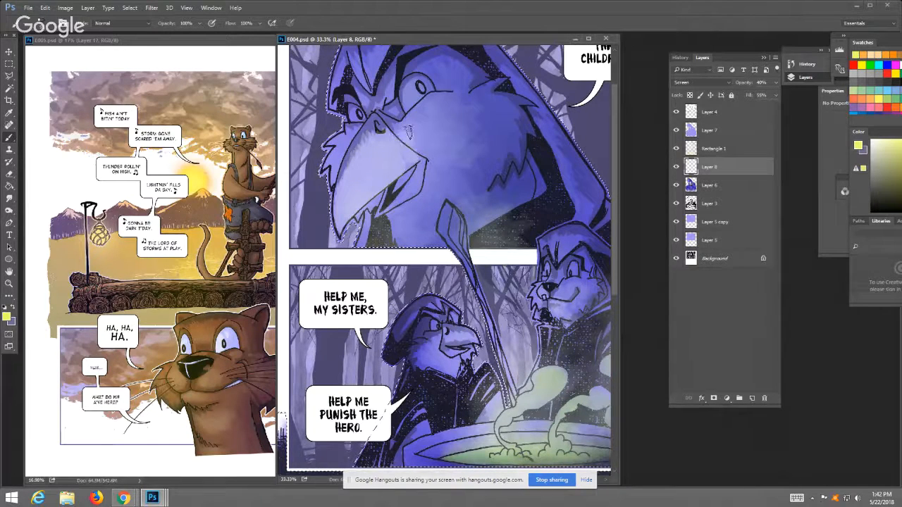
- Brush a jagged feather highlight around the large bird's cheek and brow, and fill the enclosed cheek area with the Paint Bucket
{"action": "mouse_move", "coordinate": [409, 131]}
{"action": "left_mouse_down"}
{"action": "mouse_move", "coordinate": [445, 95]}
{"action": "mouse_move", "coordinate": [451, 69]}
{"action": "mouse_move", "coordinate": [468, 88]}
{"action": "mouse_move", "coordinate": [464, 99]}
{"action": "mouse_move", "coordinate": [493, 103]}
{"action": "mouse_move", "coordinate": [482, 103]}
{"action": "mouse_move", "coordinate": [485, 119]}
{"action": "mouse_move", "coordinate": [510, 115]}
{"action": "mouse_move", "coordinate": [521, 127]}
{"action": "mouse_move", "coordinate": [513, 150]}
{"action": "mouse_move", "coordinate": [504, 131]}
{"action": "mouse_move", "coordinate": [509, 151]}
{"action": "mouse_move", "coordinate": [464, 167]}
{"action": "mouse_move", "coordinate": [451, 201]}
{"action": "mouse_move", "coordinate": [430, 159]}
{"action": "mouse_move", "coordinate": [393, 180]}
{"action": "mouse_move", "coordinate": [401, 135]}
{"action": "left_mouse_up"}
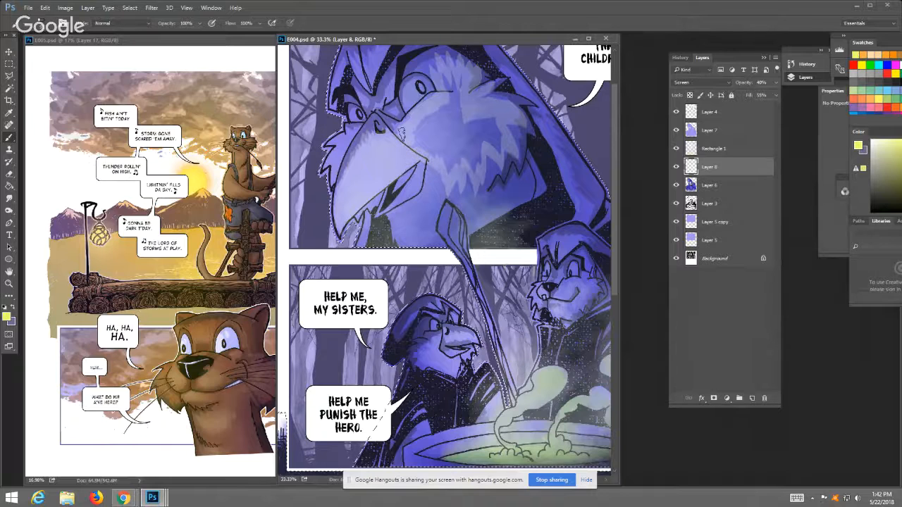
{"action": "key", "text": "g"}
{"action": "left_click", "coordinate": [436, 137]}
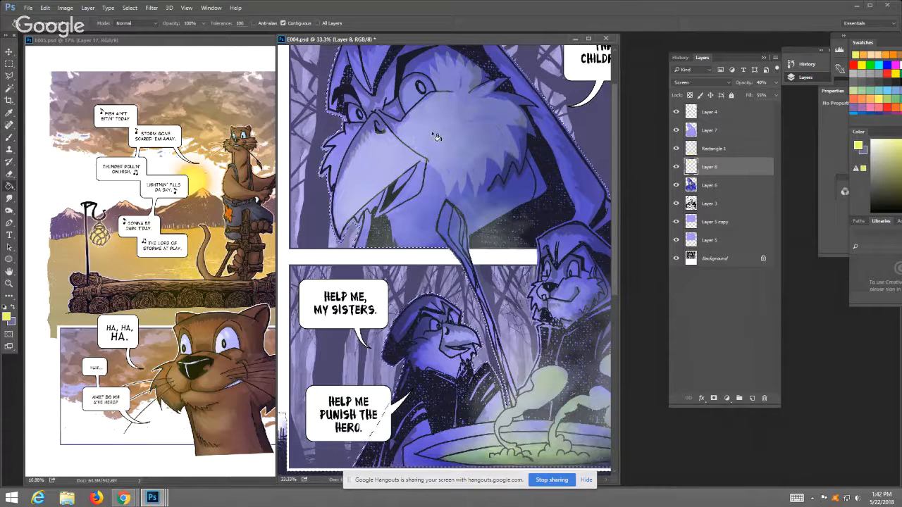
{"action": "key", "text": "b"}
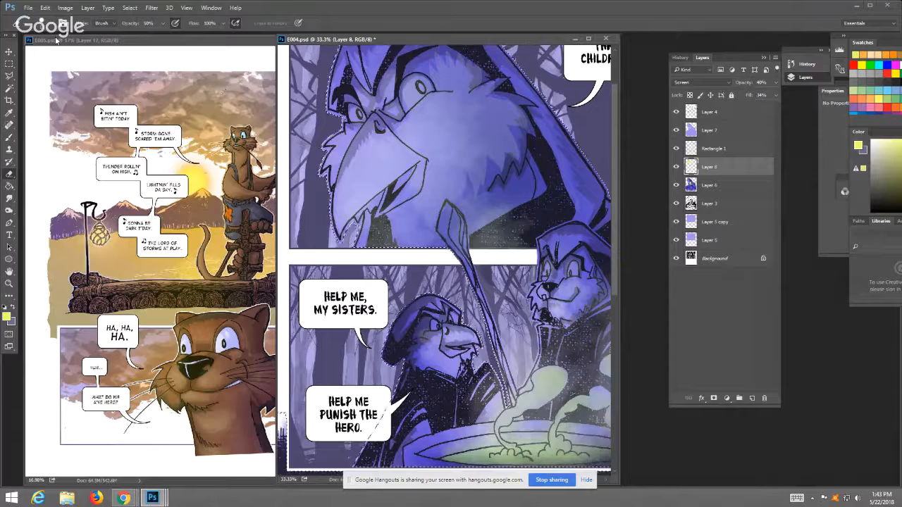
- Give the Eraser a soft round brush and enlarge it
{"action": "right_click", "coordinate": [115, 70]}
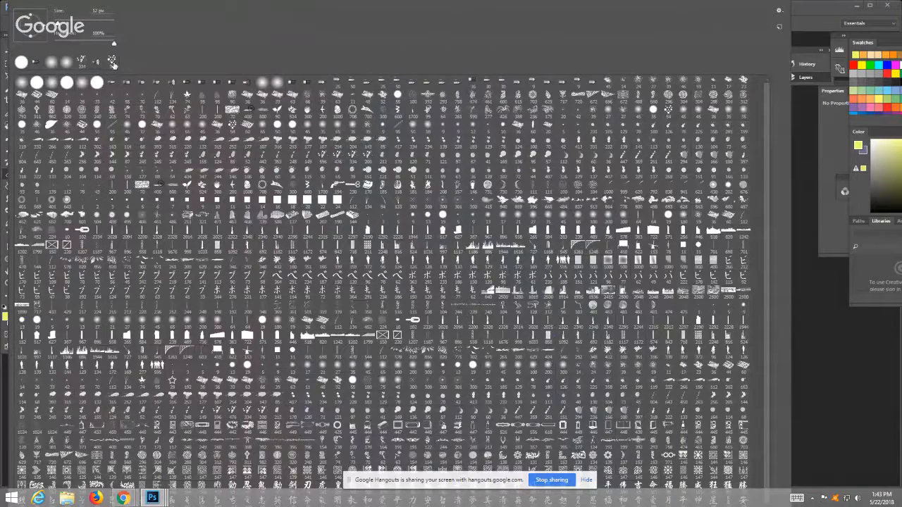
{"action": "left_click", "coordinate": [82, 82]}
{"action": "left_click_drag", "start_coordinate": [84, 24], "coordinate": [104, 25]}
{"action": "left_click", "coordinate": [809, 13]}
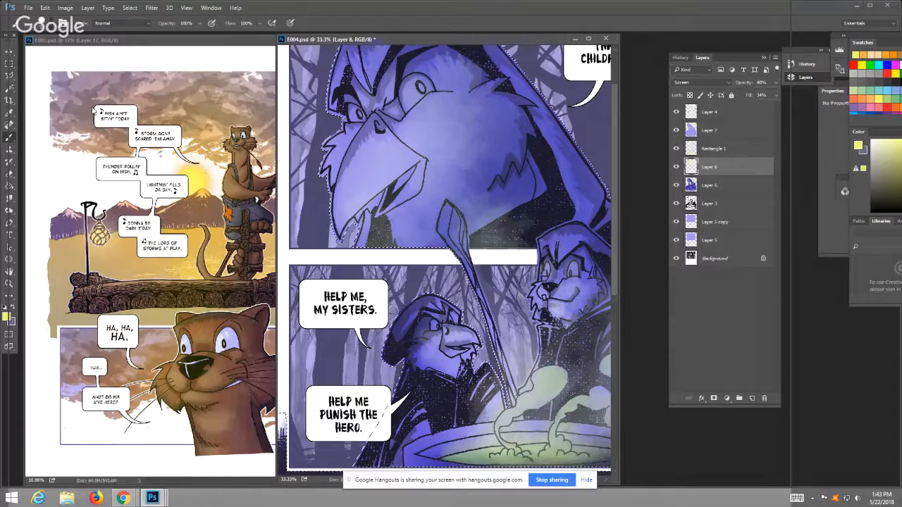
- Paint highlights on the smaller hooded bird's face and beak in the second panel with the flat brush on Layer 8
{"action": "right_click", "coordinate": [97, 110]}
{"action": "left_click", "coordinate": [186, 82]}
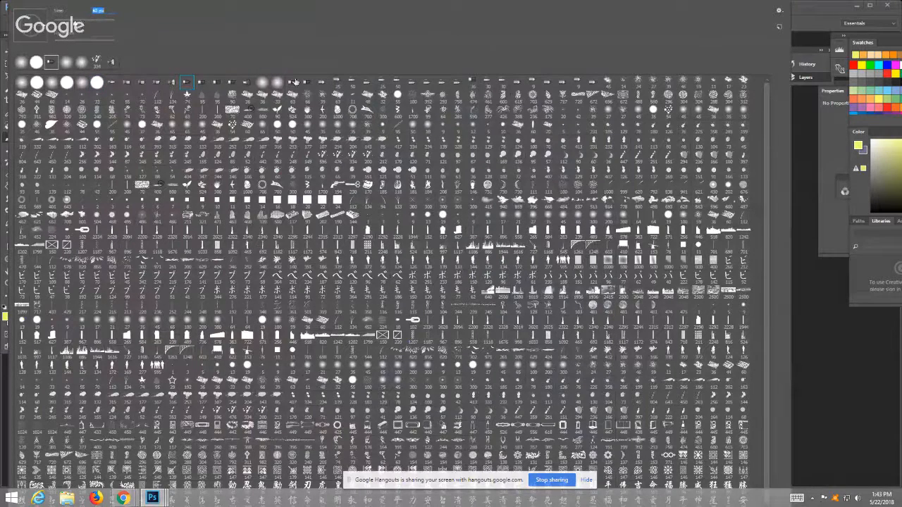
{"action": "left_click", "coordinate": [819, 6]}
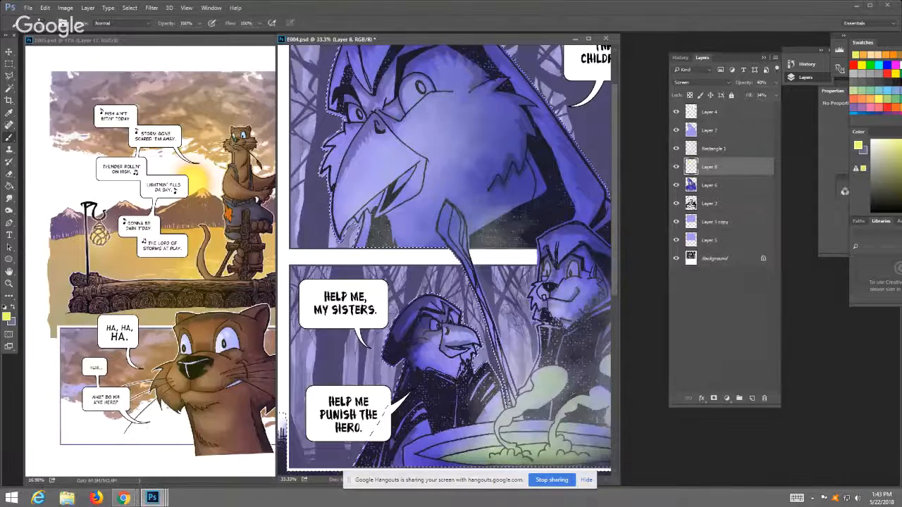
{"action": "mouse_move", "coordinate": [420, 323]}
{"action": "left_mouse_down"}
{"action": "mouse_move", "coordinate": [433, 328]}
{"action": "mouse_move", "coordinate": [417, 345]}
{"action": "mouse_move", "coordinate": [421, 365]}
{"action": "left_mouse_up"}
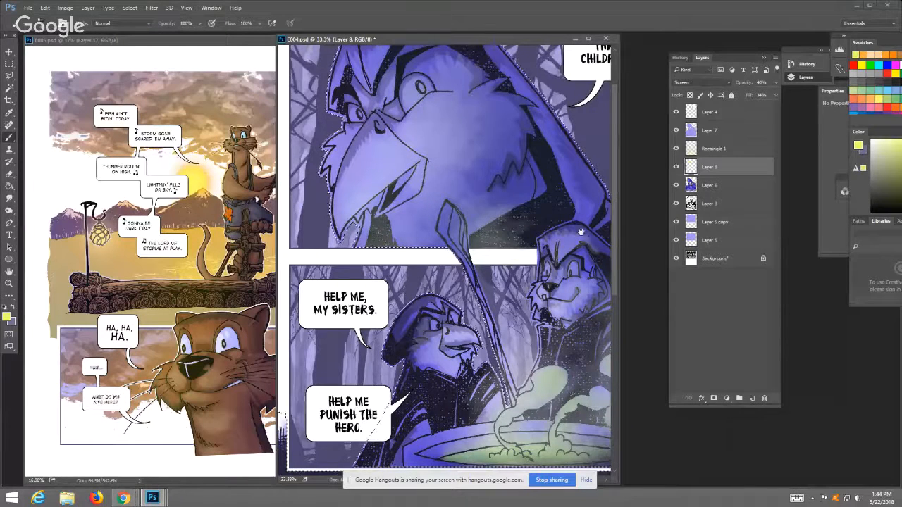
{"action": "scroll", "coordinate": [581, 232], "scroll_direction": "down", "scroll_amount": 4}
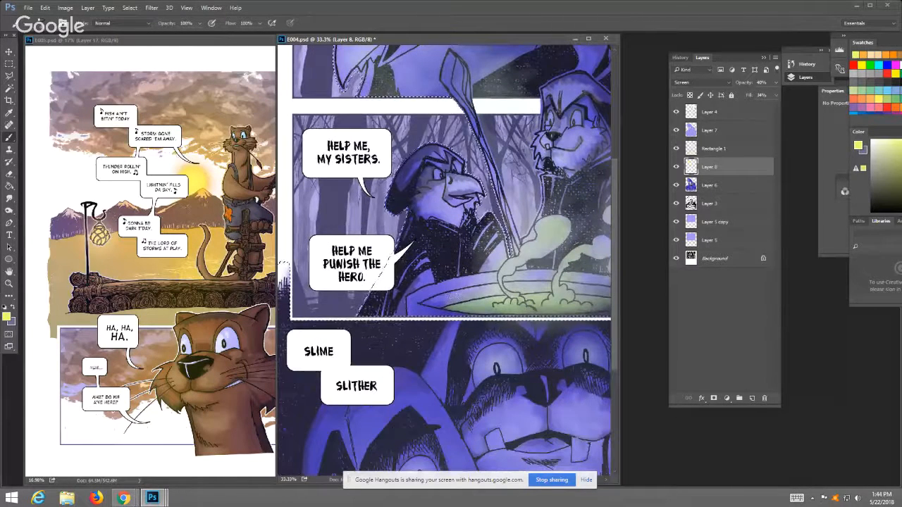